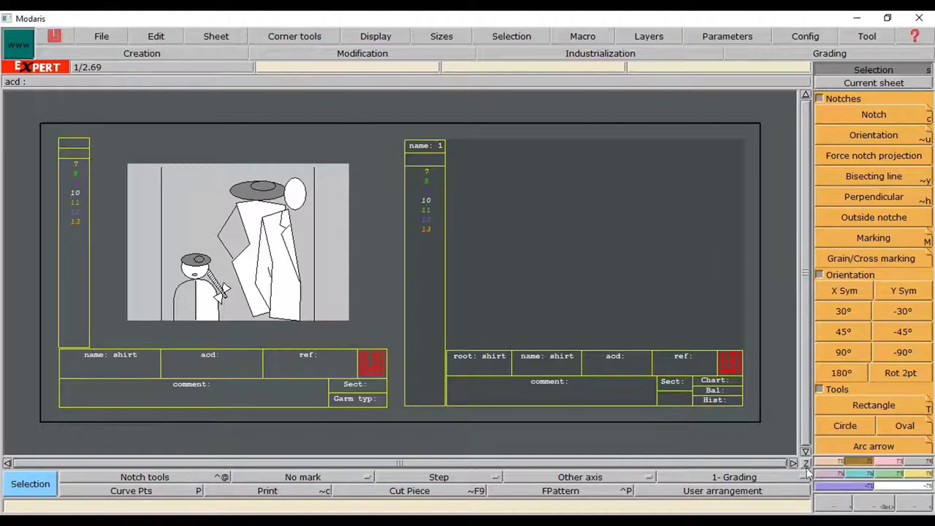
Draw a 29 cm wide by 78 cm tall rectangle, correcting an initial 58 cm width.
{"action": "left_click", "coordinate": [873, 405]}
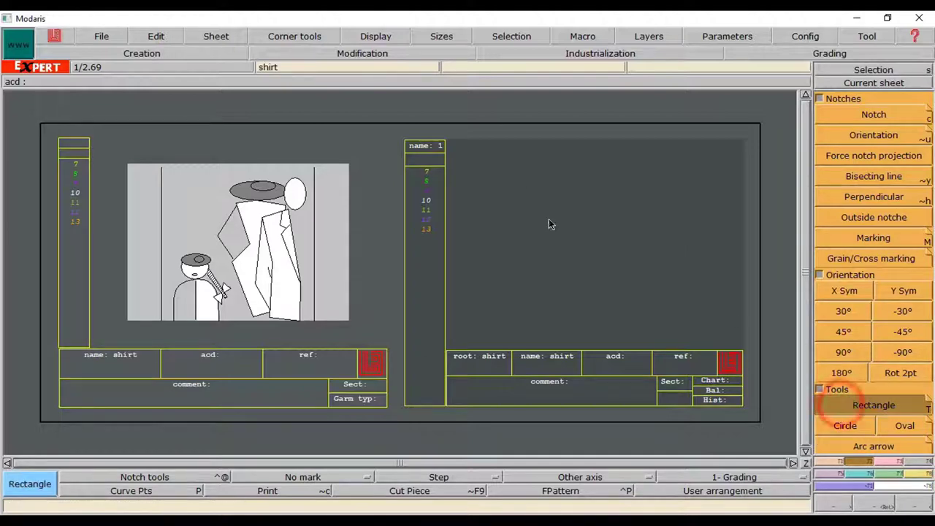
{"action": "left_click", "coordinate": [559, 249]}
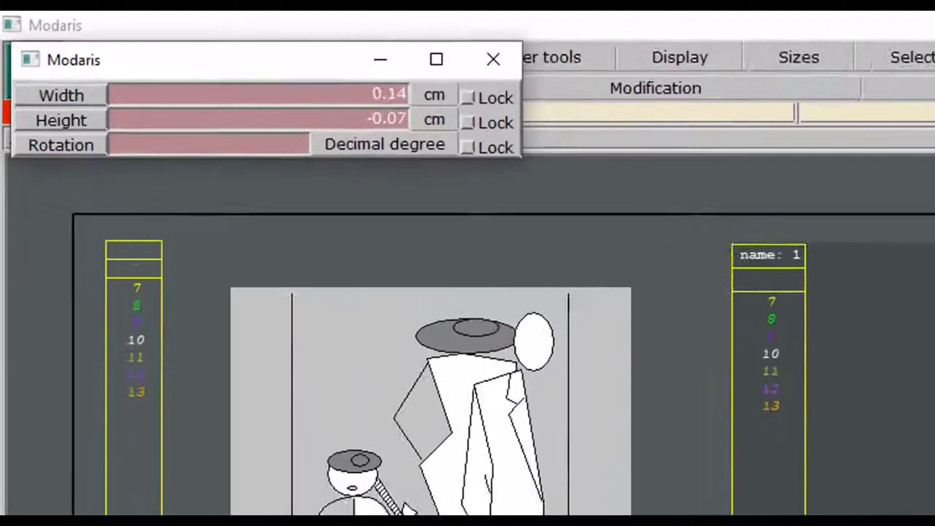
{"action": "key", "text": "BackSpace"}
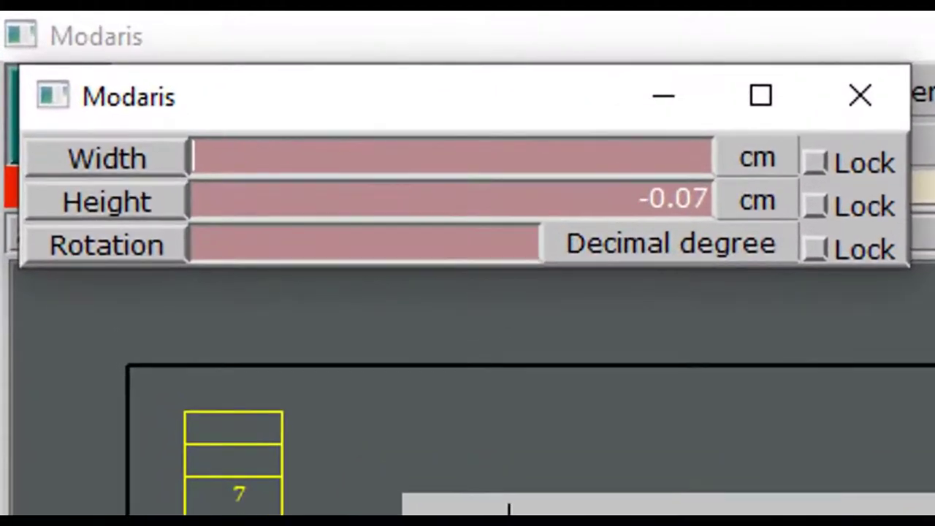
{"action": "type", "text": "58"}
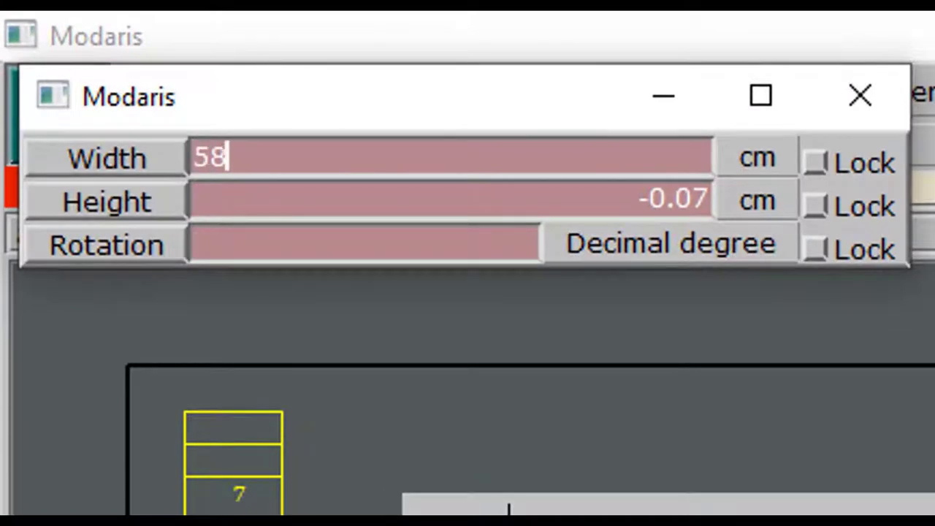
{"action": "key", "text": "Tab"}
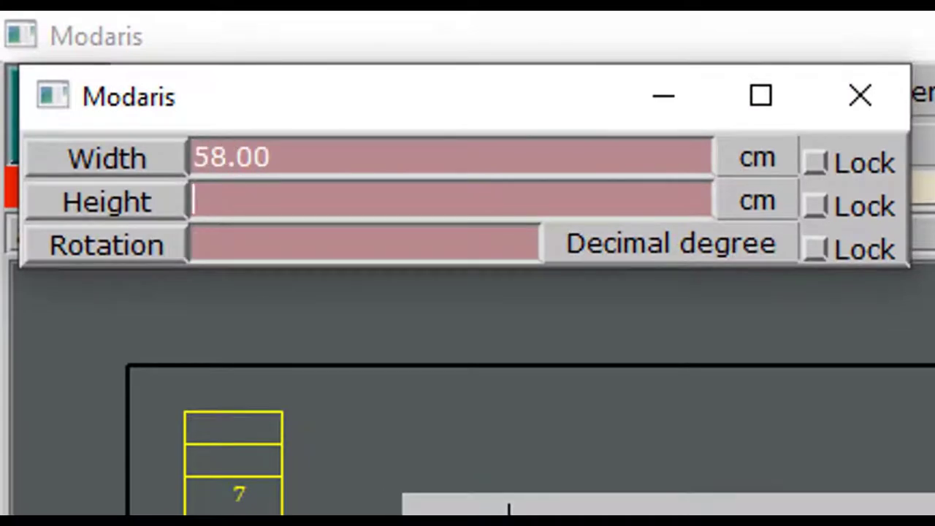
{"action": "type", "text": "78"}
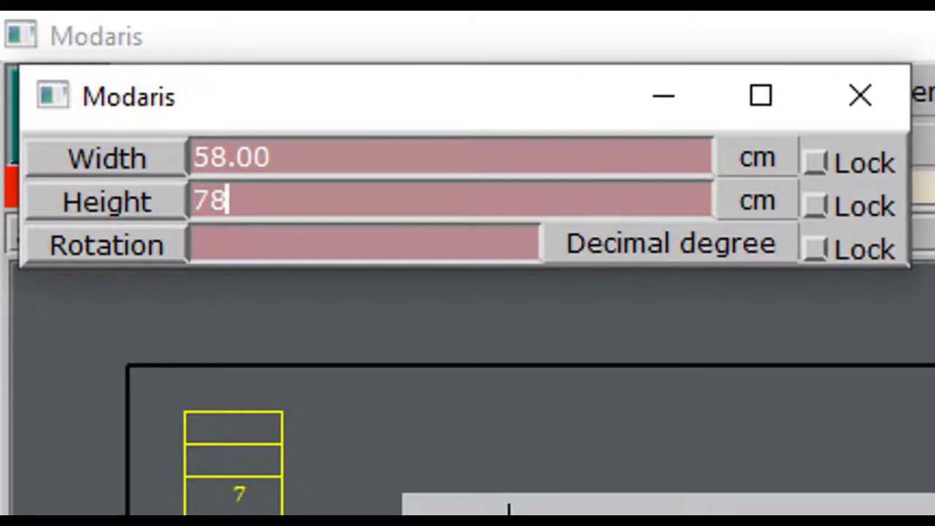
{"action": "key", "text": "Return"}
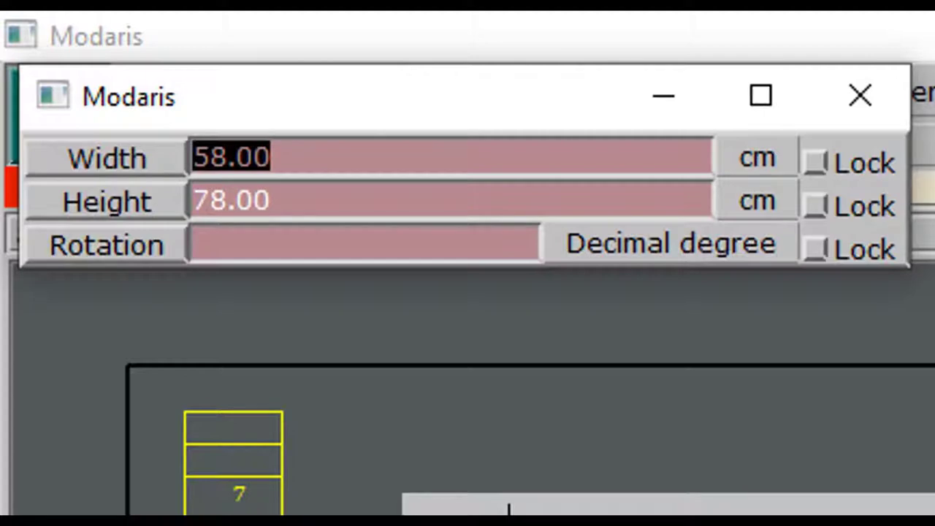
{"action": "key", "text": "BackSpace"}
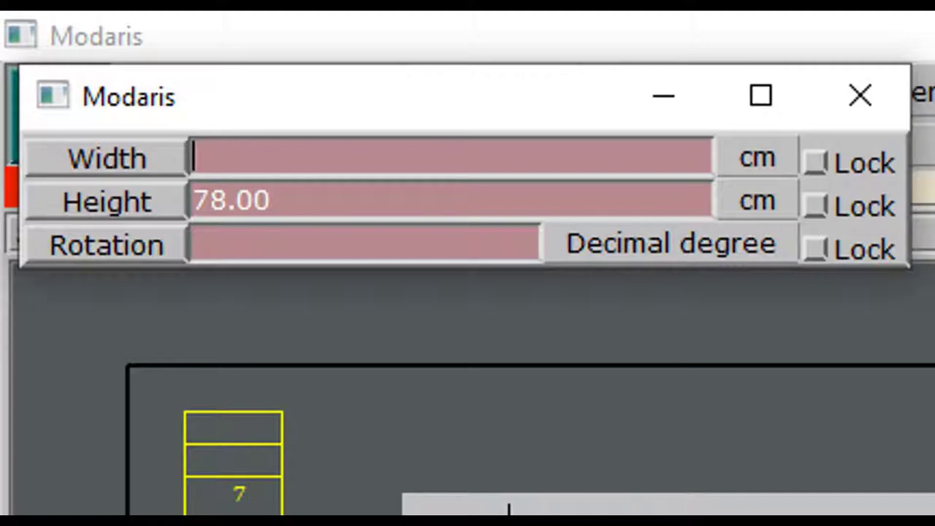
{"action": "type", "text": "29"}
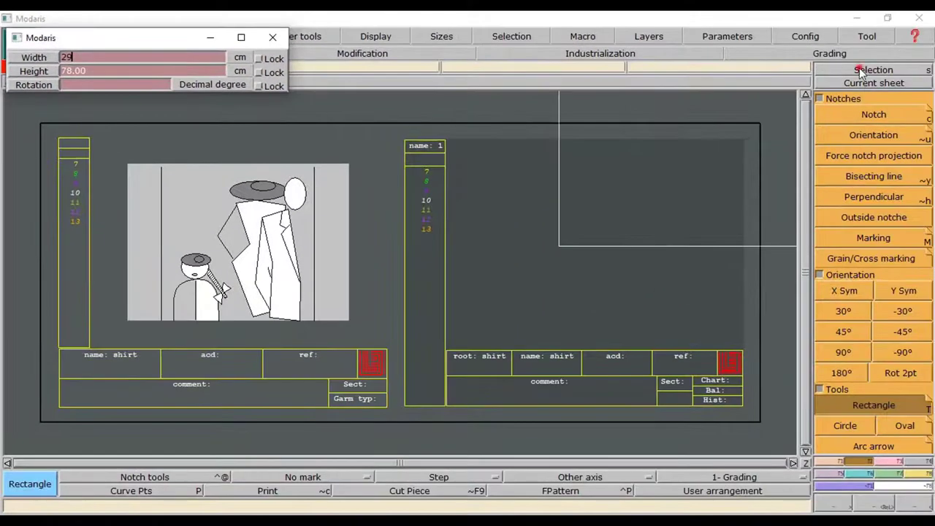
{"action": "left_click", "coordinate": [861, 71]}
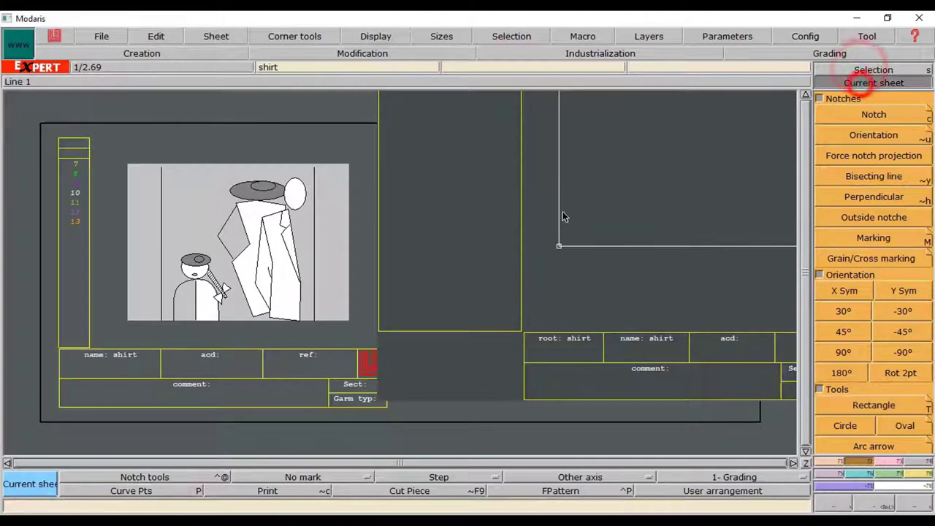
{"action": "left_click", "coordinate": [593, 200]}
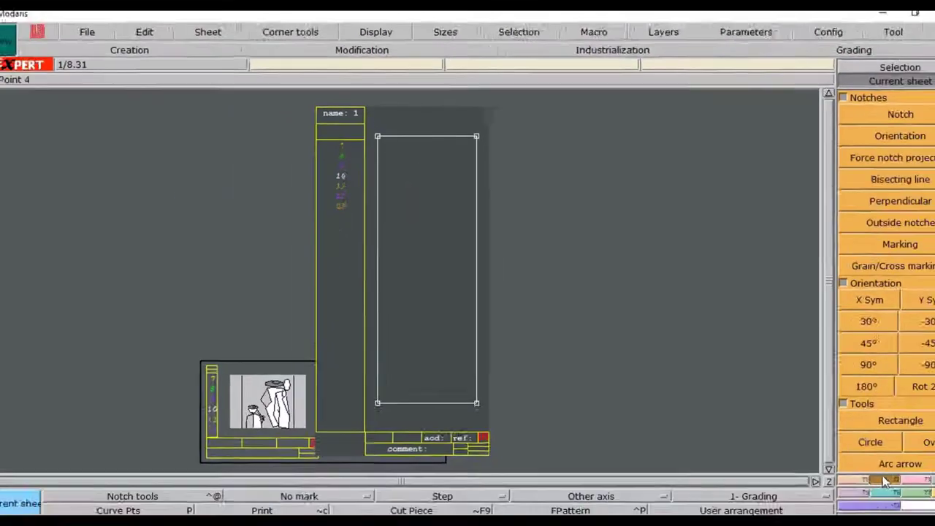
Add a point 8.5 cm along the top edge from the top-left corner.
{"action": "left_click", "coordinate": [836, 465]}
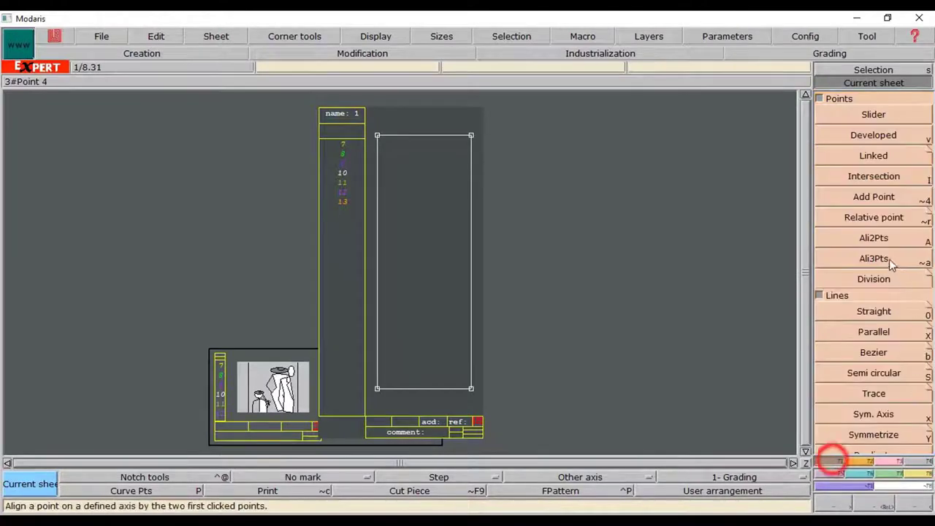
{"action": "left_click", "coordinate": [873, 198]}
{"action": "left_click", "coordinate": [377, 135]}
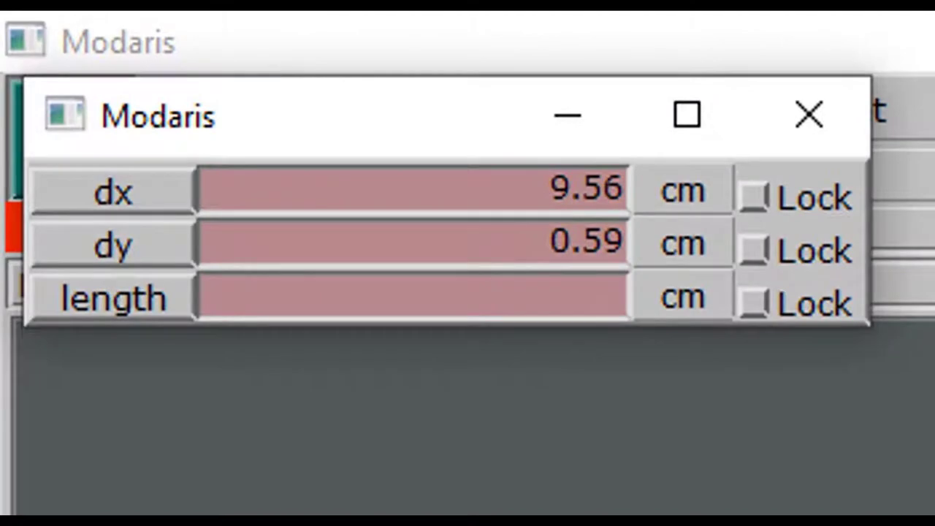
{"action": "type", "text": "8.5"}
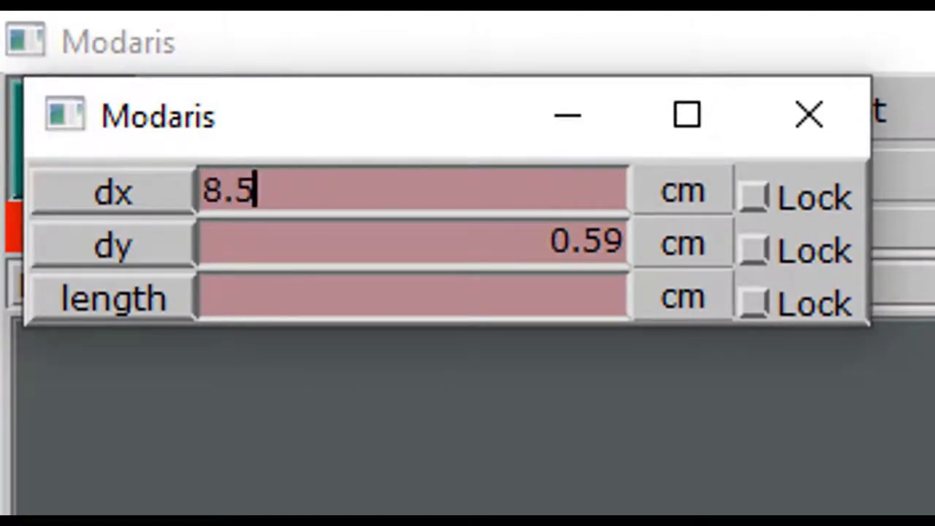
{"action": "key", "text": "Return"}
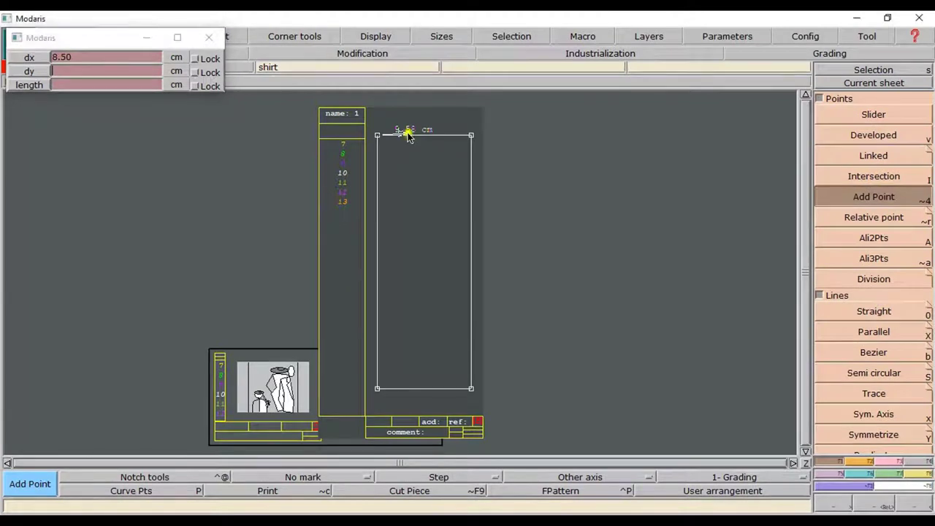
{"action": "left_click", "coordinate": [407, 134]}
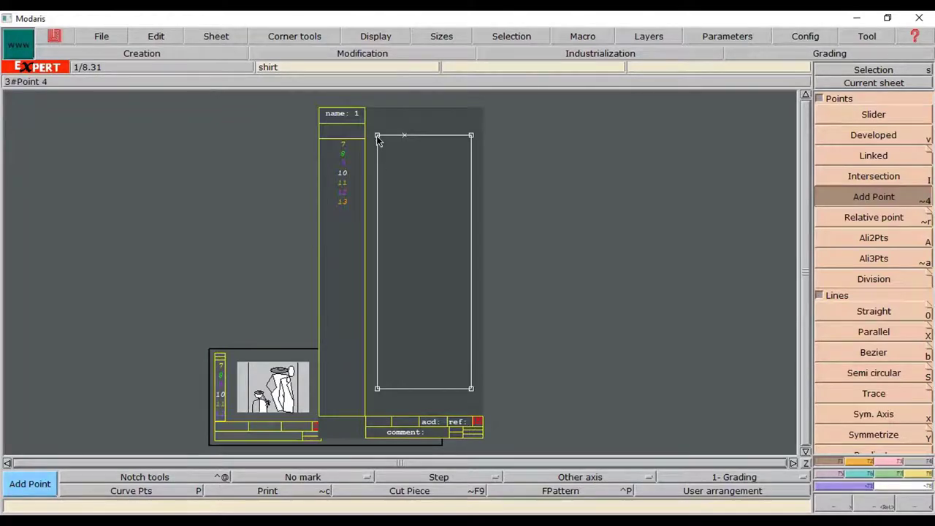
Add points 8.5 cm and 1.5 cm down the left edge from the top-left corner.
{"action": "left_click", "coordinate": [378, 137]}
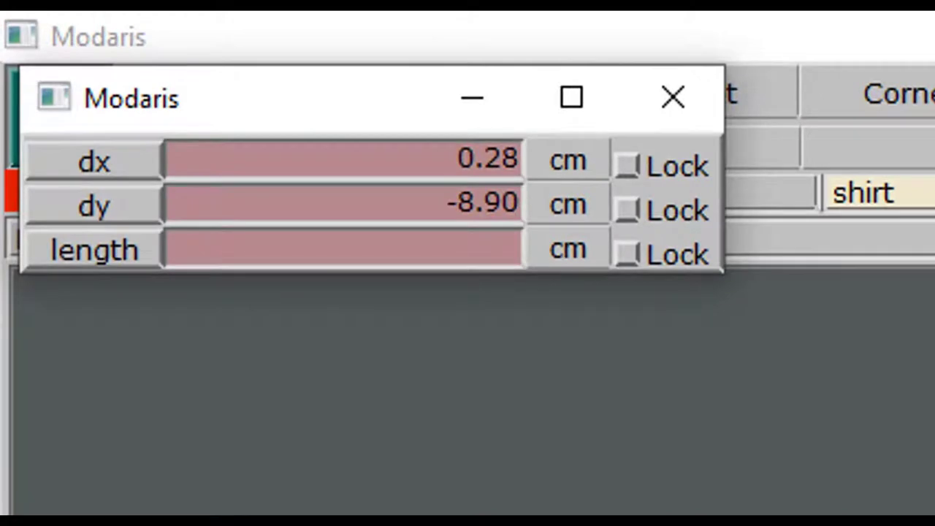
{"action": "type", "text": "8.5"}
{"action": "key", "text": "Return"}
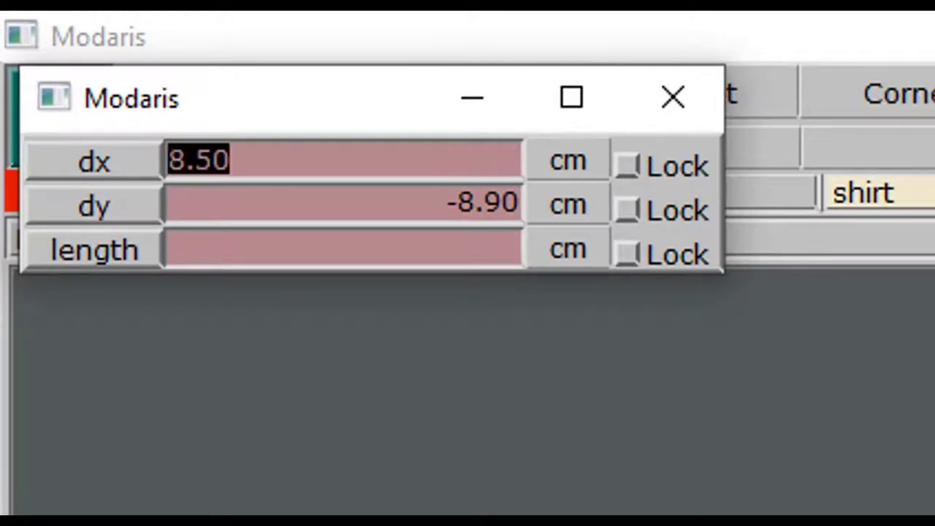
{"action": "key", "text": "BackSpace"}
{"action": "key", "text": "Tab"}
{"action": "key", "text": "BackSpace"}
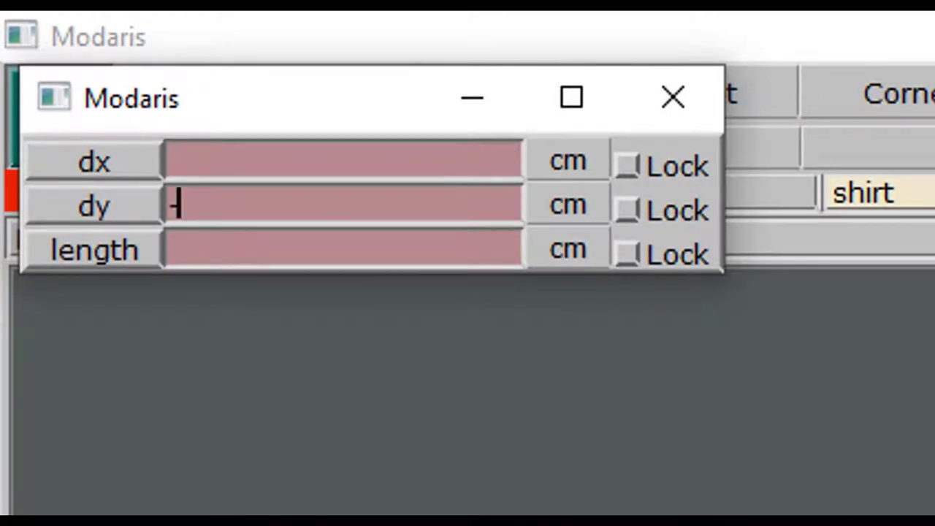
{"action": "type", "text": "-8.5"}
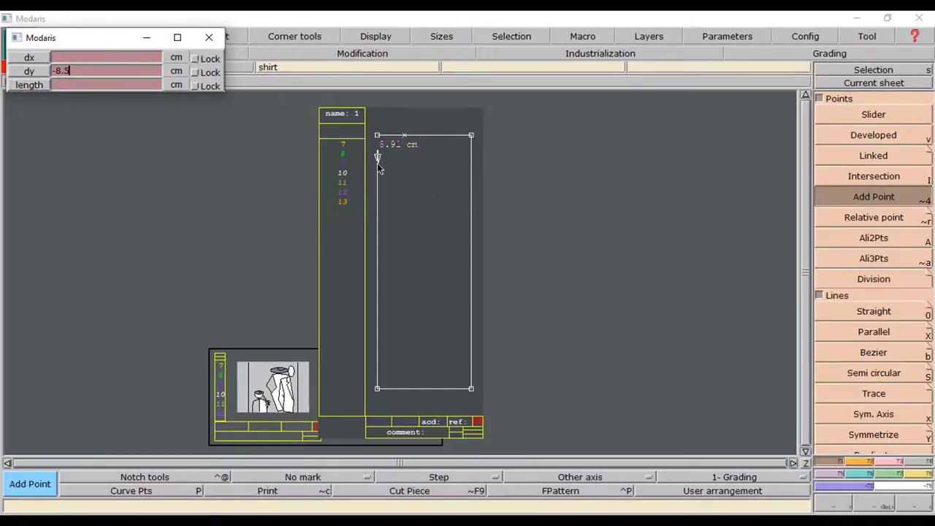
{"action": "left_click", "coordinate": [377, 163]}
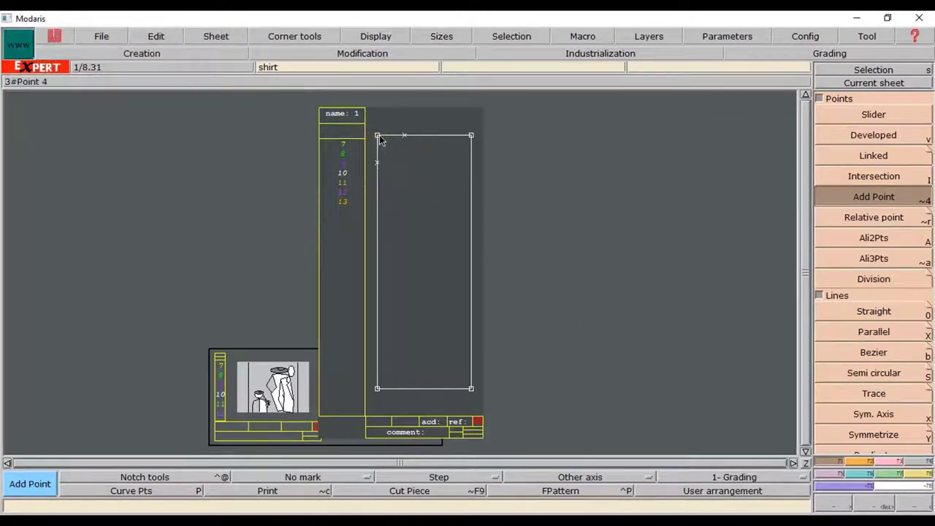
{"action": "left_click", "coordinate": [377, 135]}
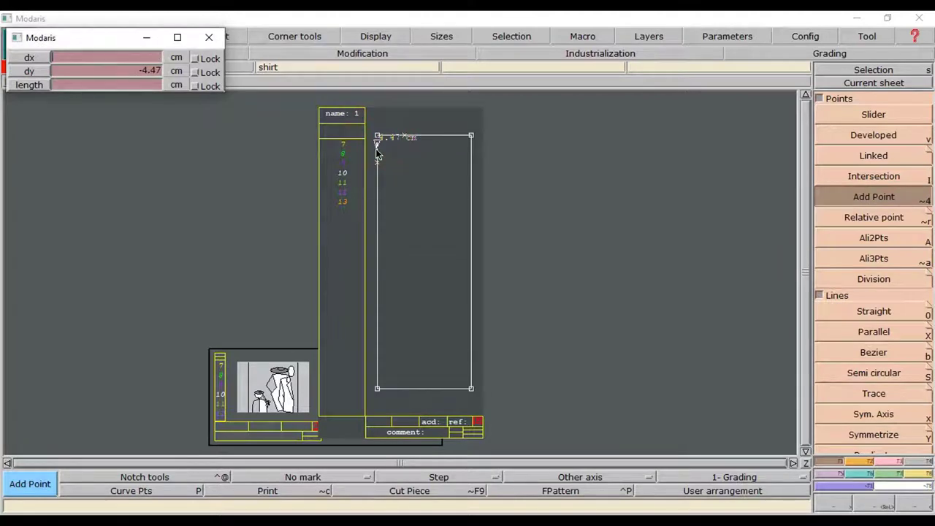
{"action": "key", "text": "Tab"}
{"action": "key", "text": "BackSpace"}
{"action": "type", "text": "-1.5"}
{"action": "left_click", "coordinate": [378, 150]}
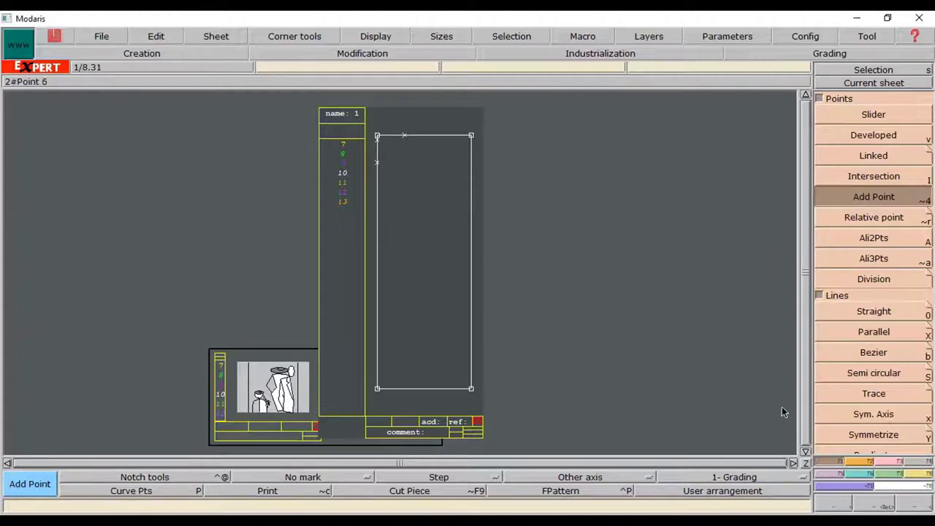
Draw a deep Bezier curve from the top-edge point to the 8.5 cm left-edge point.
{"action": "left_click", "coordinate": [880, 357]}
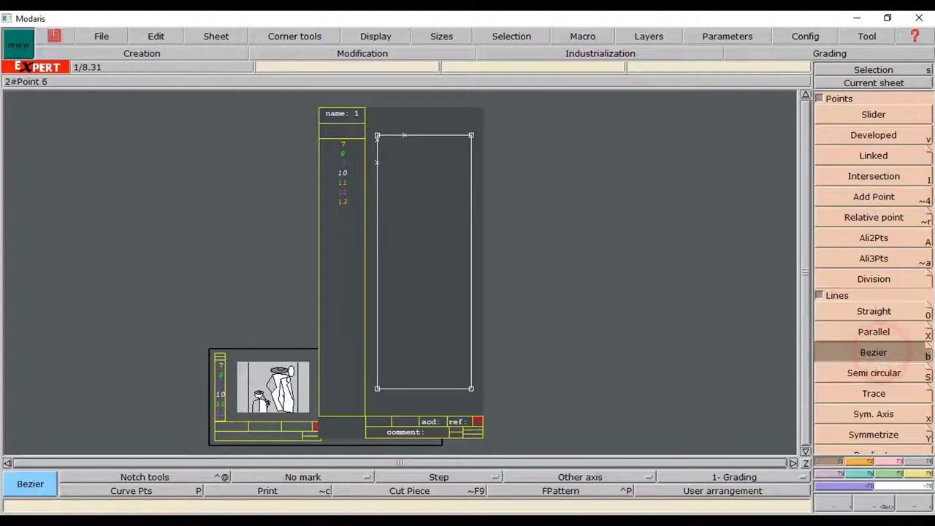
{"action": "left_click", "coordinate": [874, 505]}
{"action": "left_click_drag", "start_coordinate": [363, 119], "coordinate": [429, 195]}
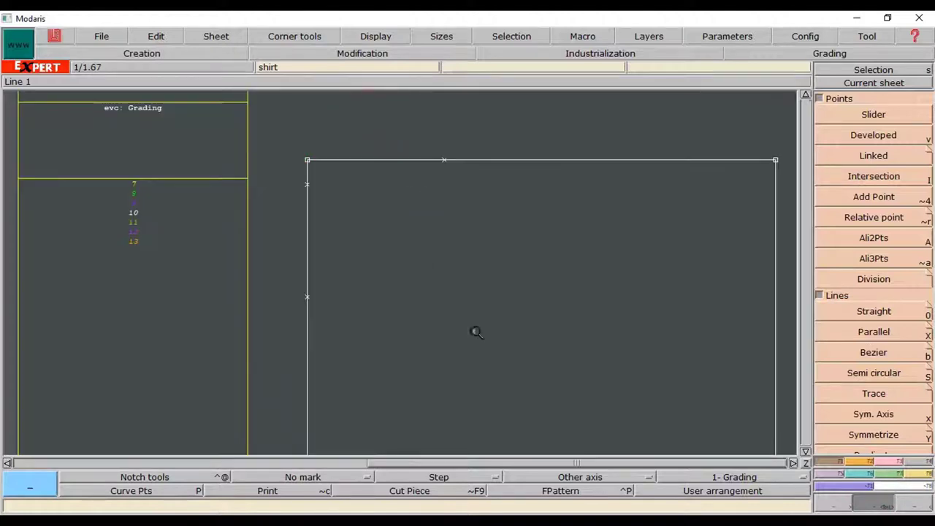
{"action": "left_click", "coordinate": [877, 352]}
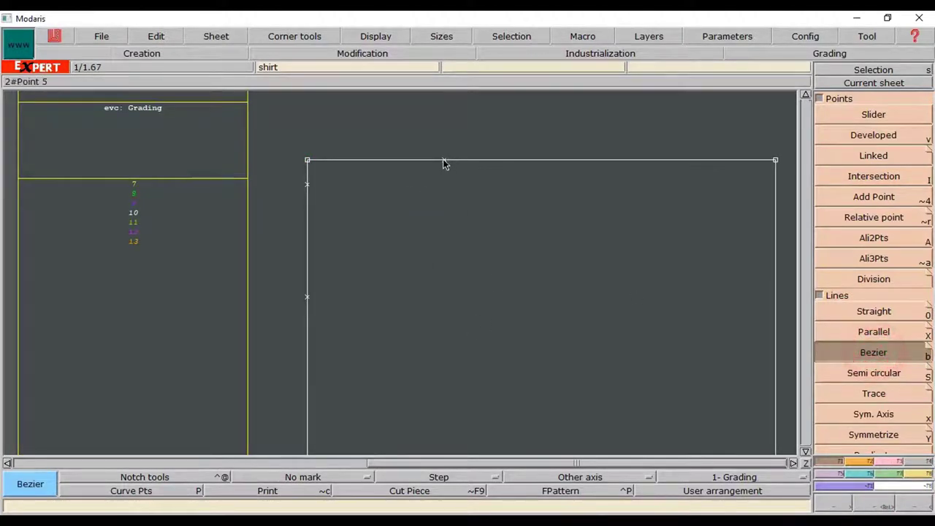
{"action": "left_click", "coordinate": [444, 160]}
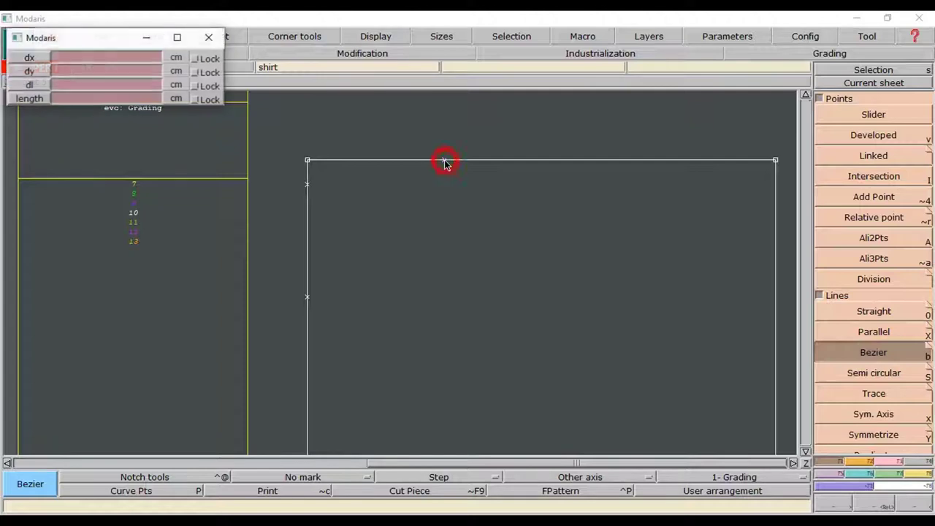
{"action": "left_click", "coordinate": [440, 201]}
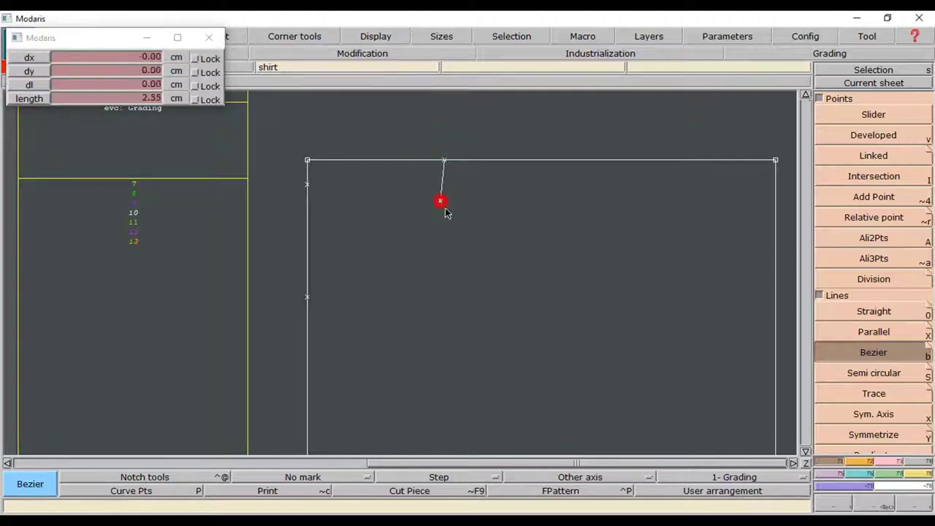
{"action": "left_click", "coordinate": [423, 251]}
{"action": "left_click", "coordinate": [371, 284]}
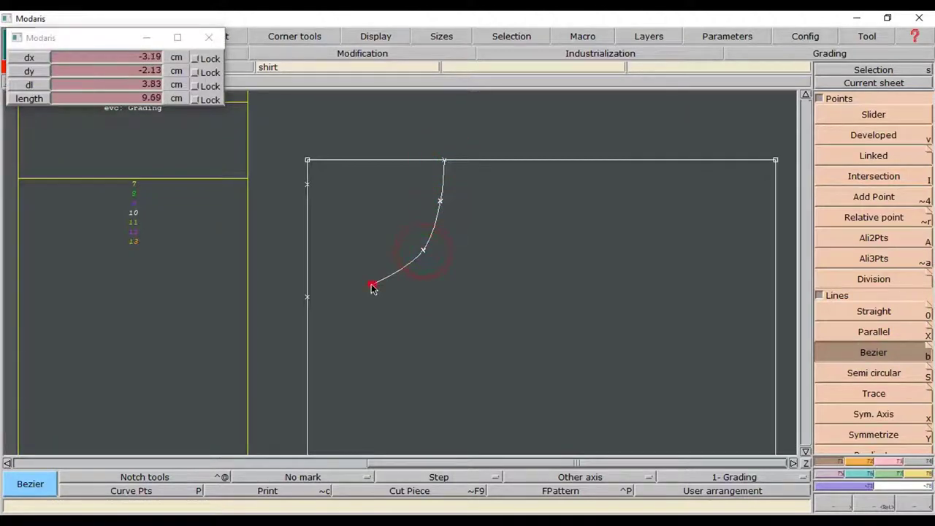
{"action": "right_click", "coordinate": [308, 296]}
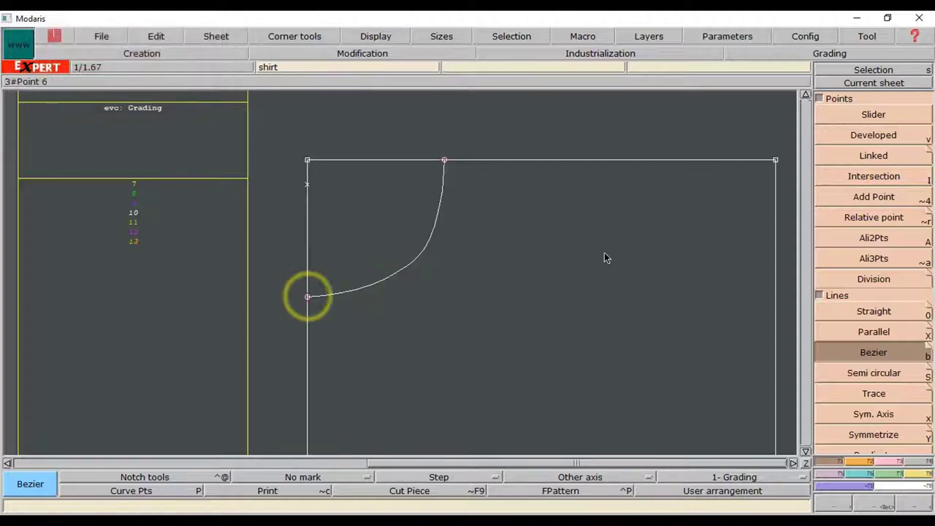
Draw a shallow Bezier curve from the top-edge point to the left edge.
{"action": "left_click", "coordinate": [444, 160]}
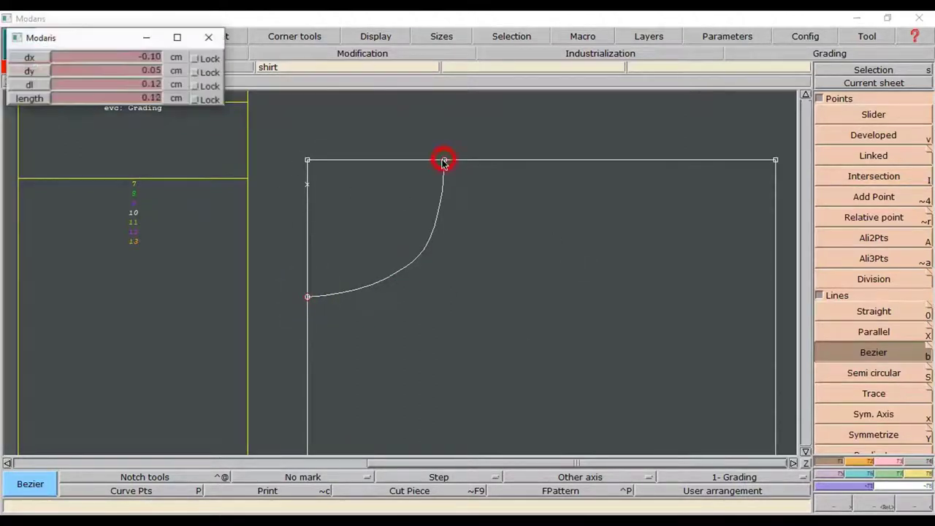
{"action": "left_click", "coordinate": [392, 183]}
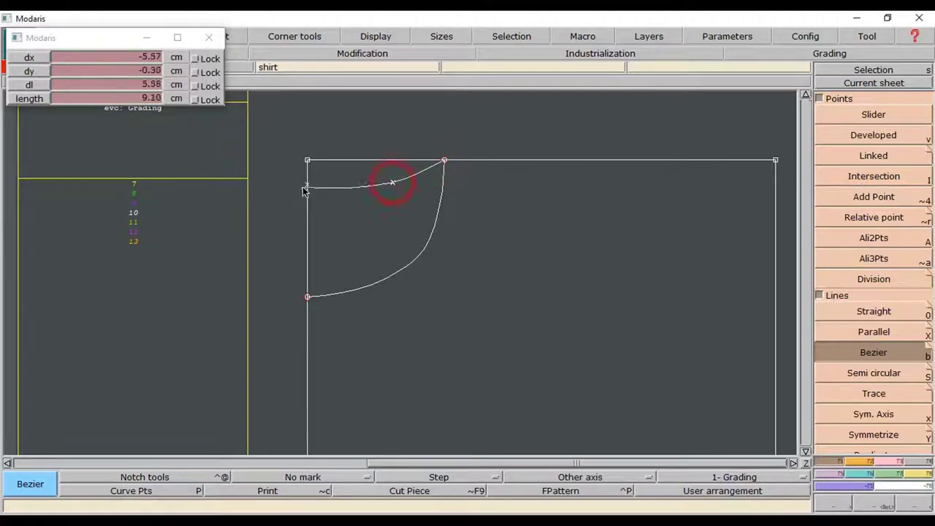
{"action": "left_click", "coordinate": [307, 186]}
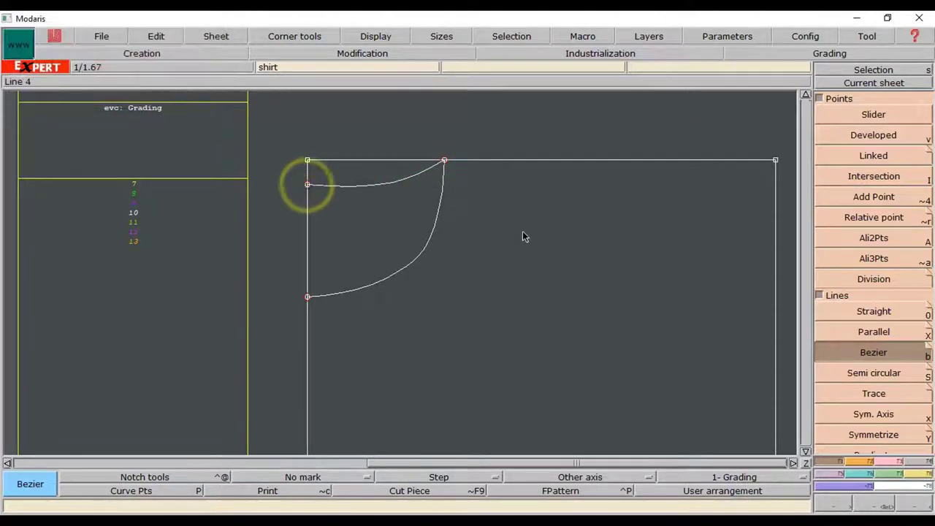
{"action": "left_click", "coordinate": [896, 465]}
Reshape the shallow curve by nudging its intermediate point, with curve points shown.
{"action": "left_click", "coordinate": [874, 291]}
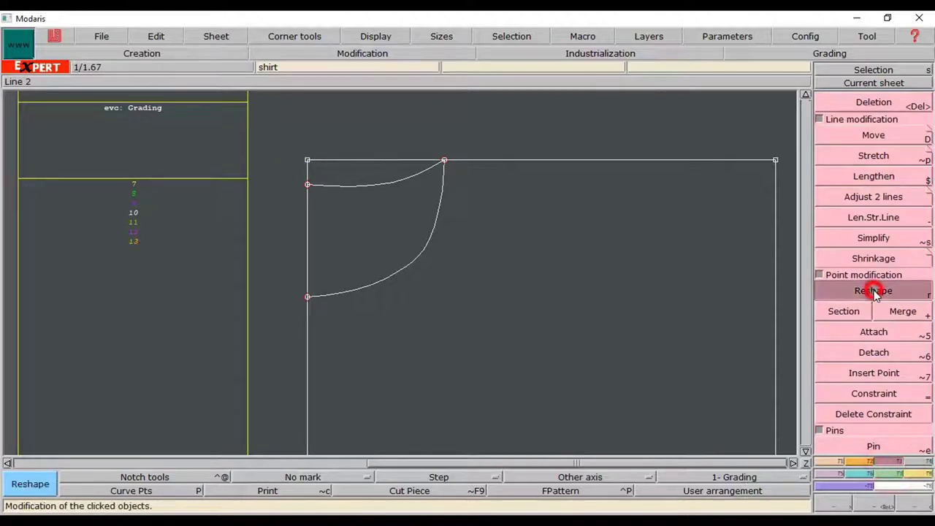
{"action": "left_click", "coordinate": [130, 491]}
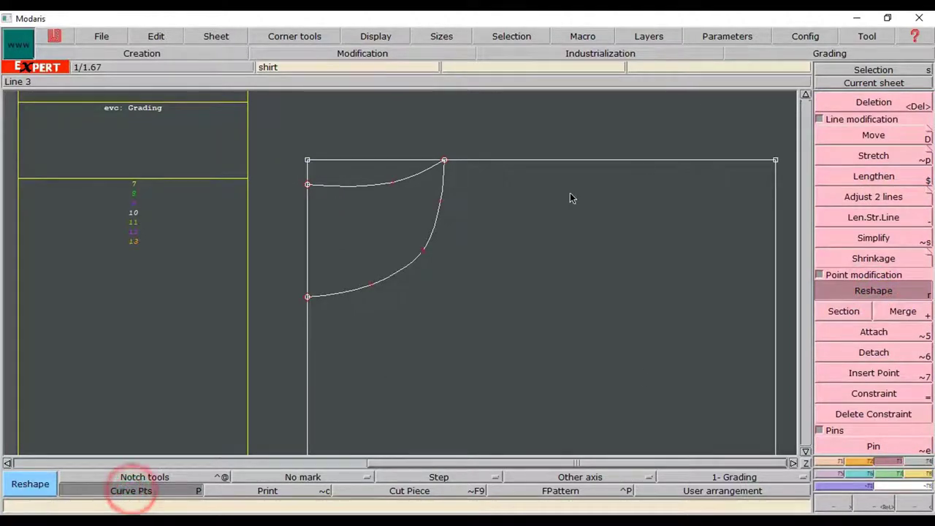
{"action": "left_click", "coordinate": [395, 183]}
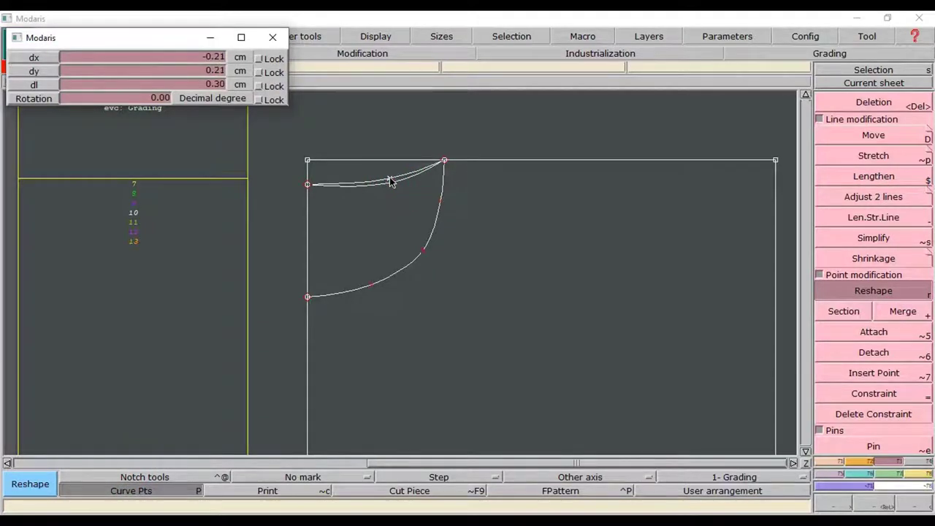
{"action": "left_click", "coordinate": [389, 182]}
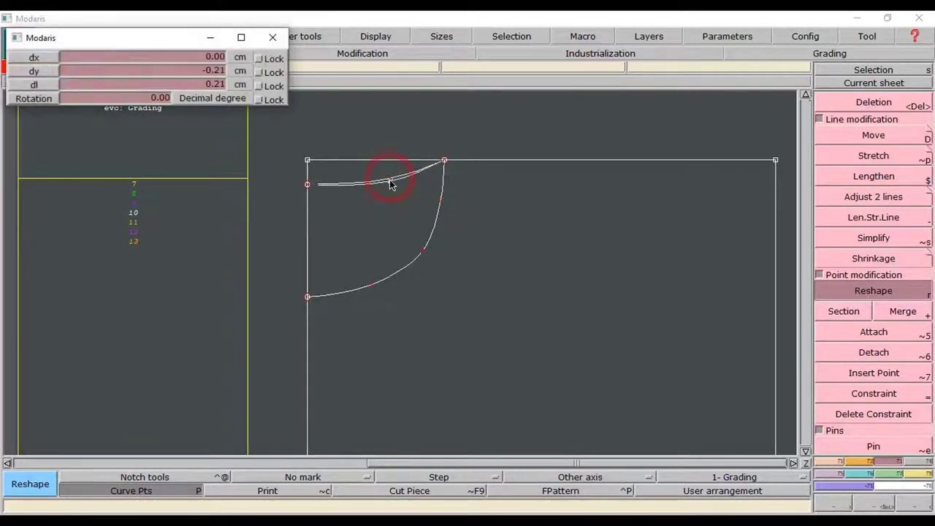
{"action": "left_click", "coordinate": [390, 180]}
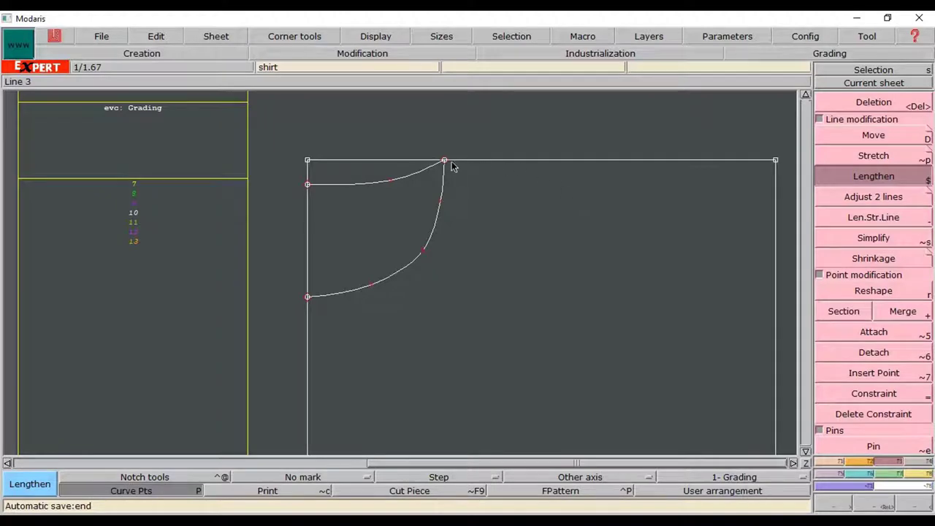
Set the deeper curve's length to 12.74 cm, then arrange all sheets.
{"action": "left_click", "coordinate": [308, 298]}
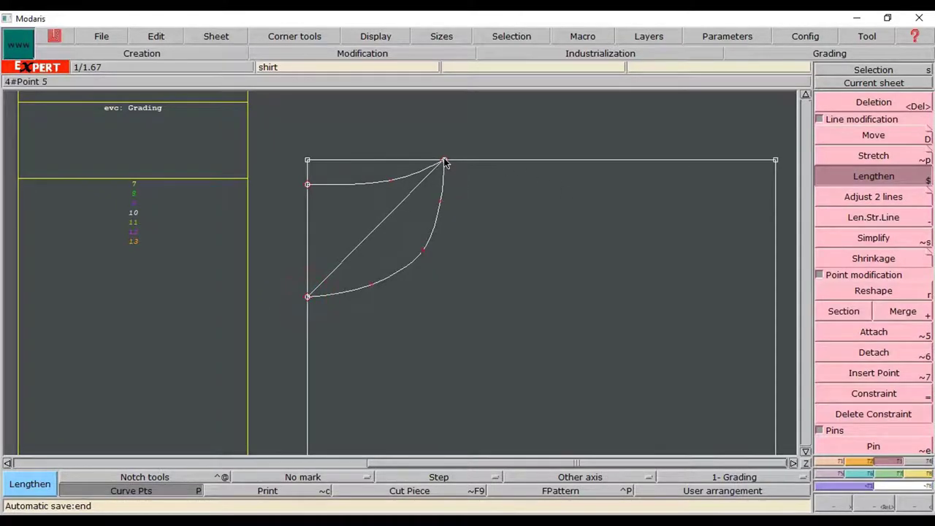
{"action": "left_click", "coordinate": [444, 160]}
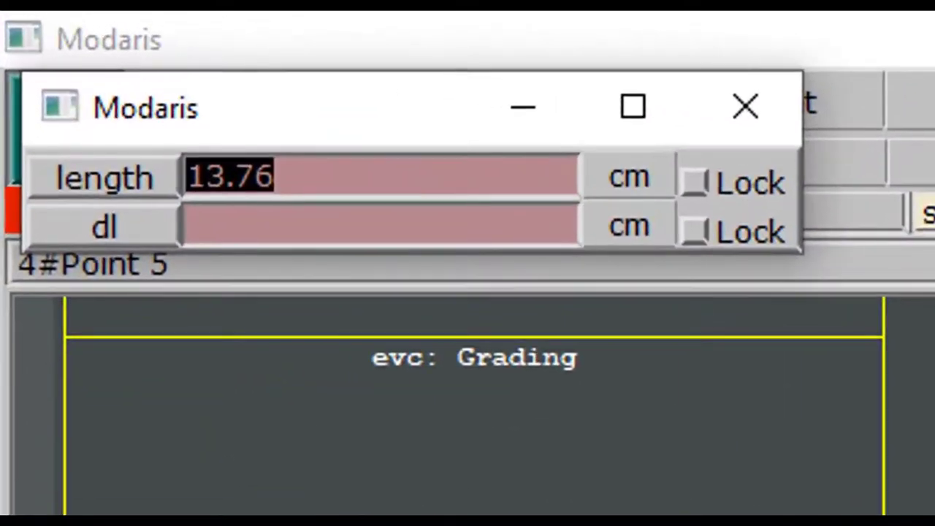
{"action": "type", "text": "12."}
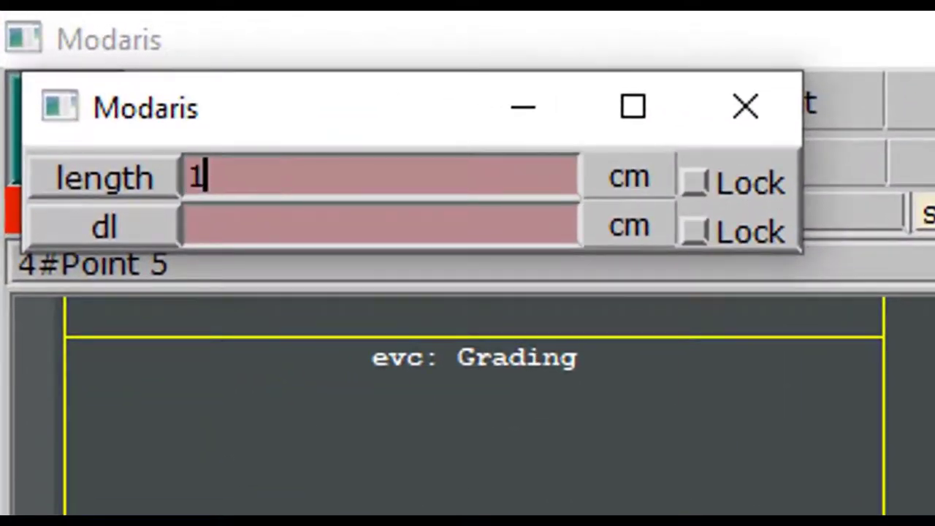
{"action": "type", "text": "7"}
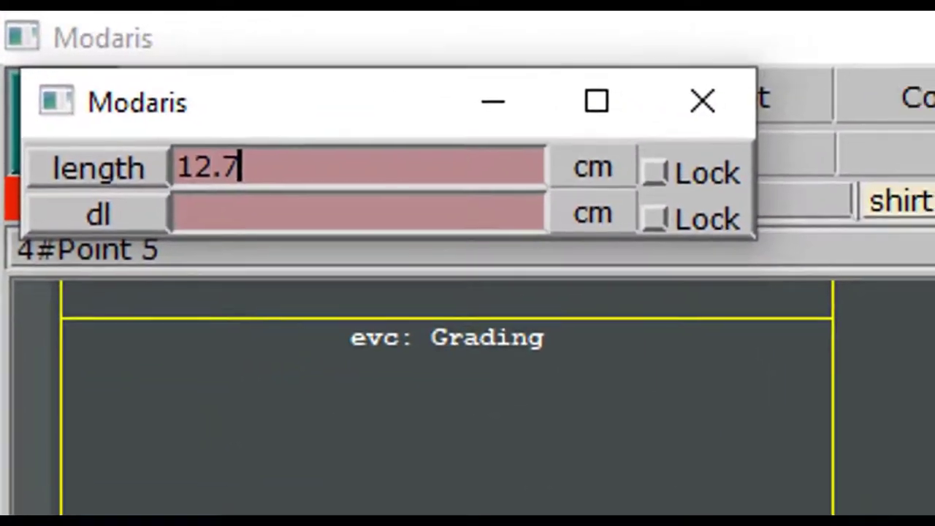
{"action": "type", "text": "4"}
{"action": "key", "text": "Return"}
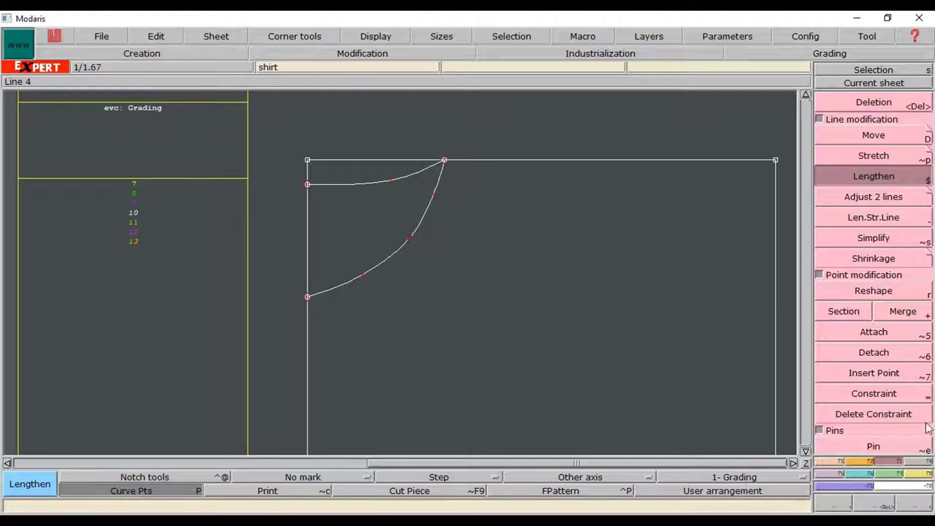
{"action": "key", "text": "F10"}
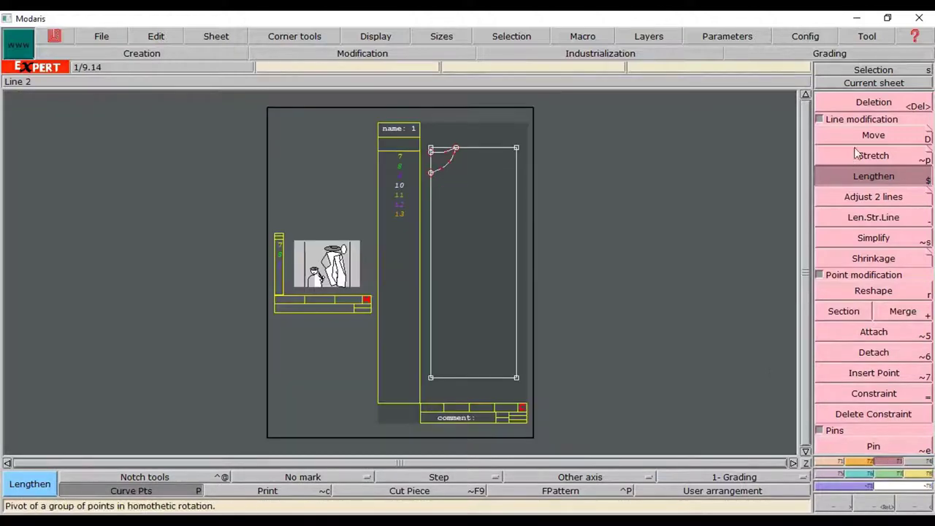
Zoom the view to fit the shirt sheet.
{"action": "left_click", "coordinate": [868, 83]}
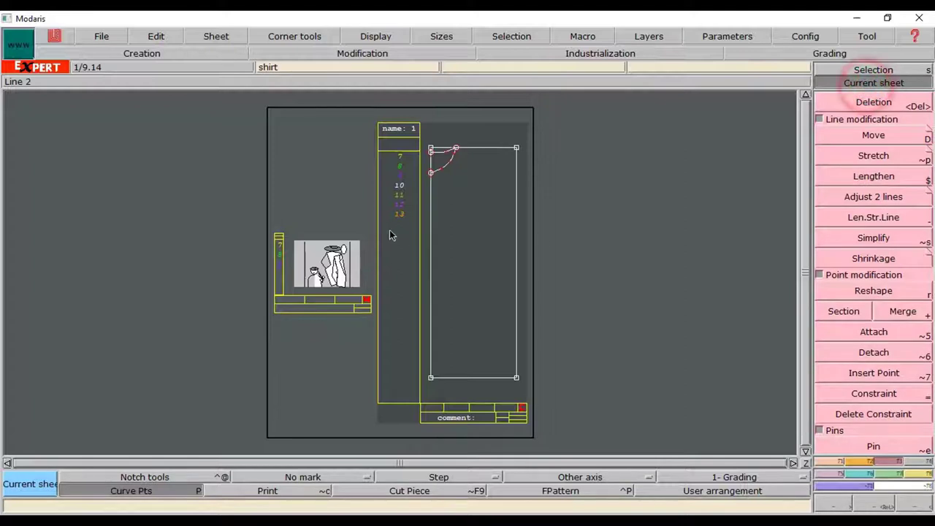
{"action": "left_click", "coordinate": [483, 224]}
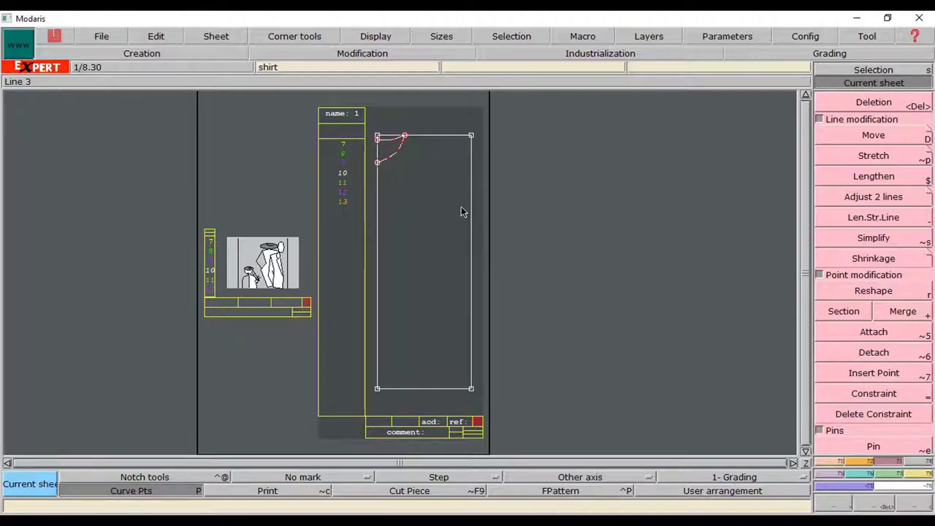
Place a shoulder point 16 cm from the neck point and another 24 cm below it.
{"action": "key", "text": "F1"}
{"action": "left_click", "coordinate": [874, 217]}
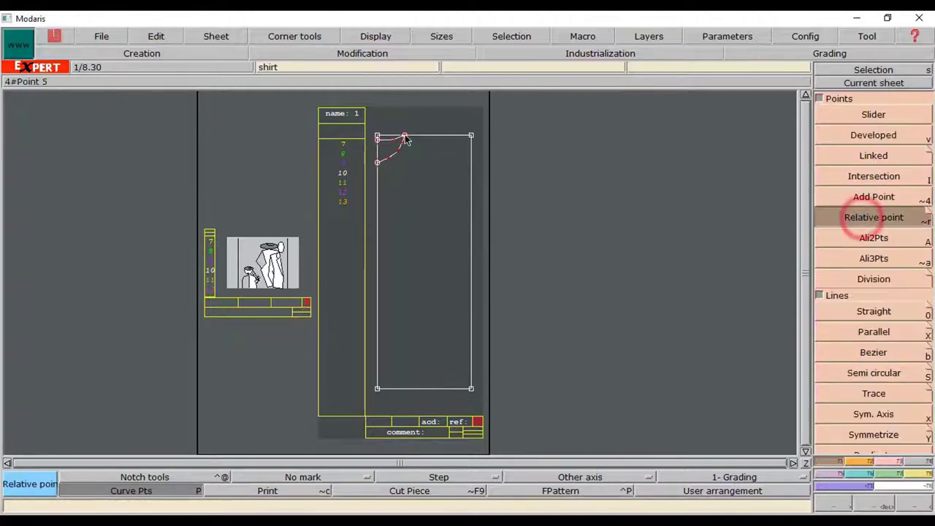
{"action": "left_click", "coordinate": [404, 136]}
{"action": "type", "text": "16"}
{"action": "key", "text": "Return"}
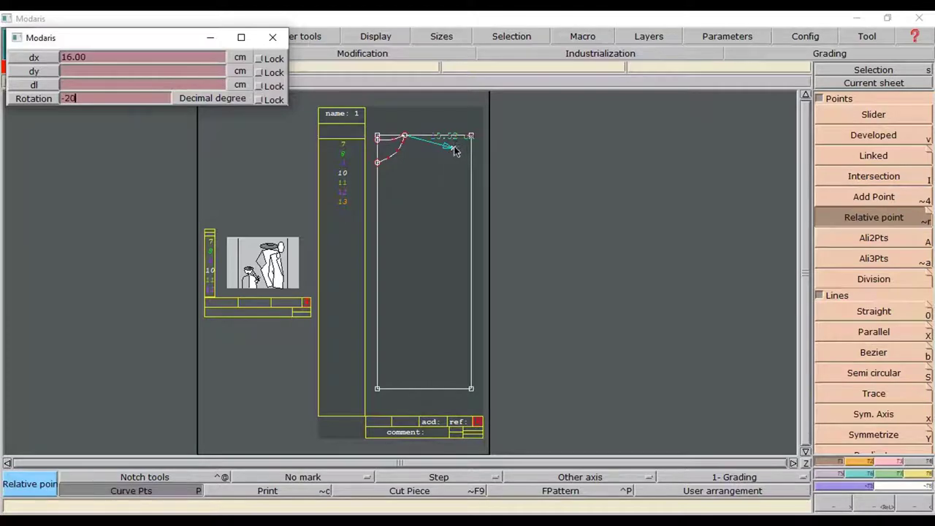
{"action": "left_click", "coordinate": [457, 150]}
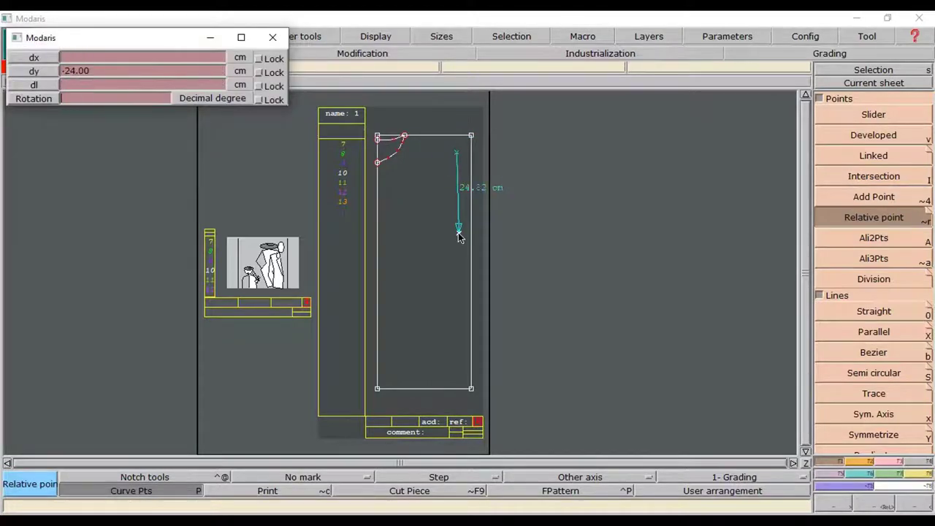
{"action": "left_click", "coordinate": [458, 232]}
Draw the shoulder line and an armhole Bezier curve down to the side edge.
{"action": "left_click", "coordinate": [874, 311]}
{"action": "left_click", "coordinate": [874, 353]}
{"action": "left_click", "coordinate": [457, 152]}
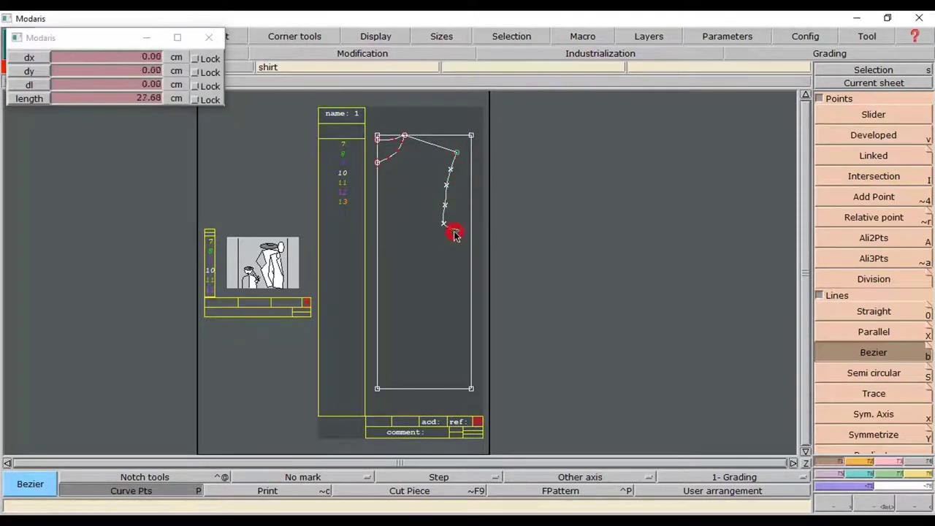
{"action": "left_click", "coordinate": [471, 229]}
{"action": "left_click", "coordinate": [874, 332]}
{"action": "left_click", "coordinate": [377, 292]}
Add a vertical parallel guide line and reshape the armhole curve into a scoop.
{"action": "left_click", "coordinate": [436, 243]}
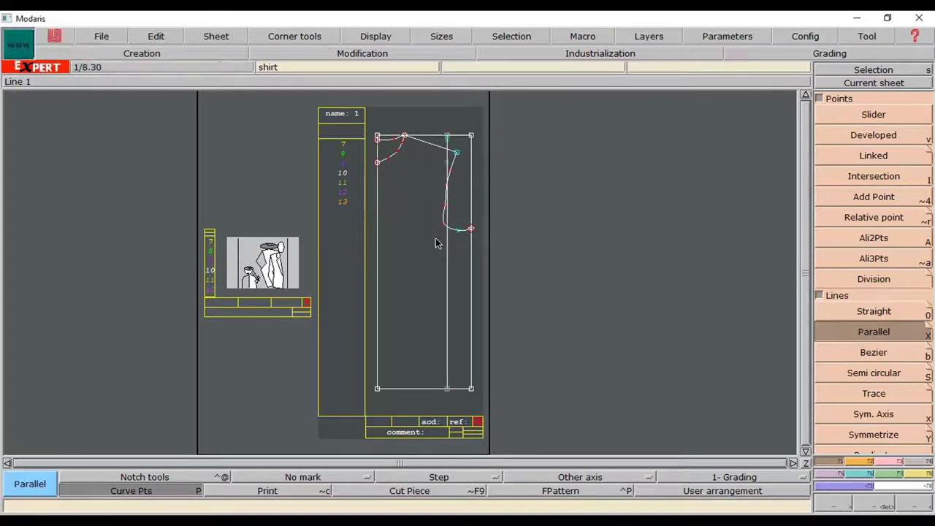
{"action": "scroll", "coordinate": [471, 150], "scroll_direction": "up", "scroll_amount": 3}
{"action": "key", "text": "r"}
{"action": "left_click", "coordinate": [375, 383]}
{"action": "left_click", "coordinate": [392, 261]}
{"action": "left_click_drag", "start_coordinate": [394, 283], "coordinate": [388, 380]}
{"action": "left_click_drag", "start_coordinate": [404, 218], "coordinate": [403, 215]}
Align the armhole's end point with Ali2Pts and smooth its lower part again.
{"action": "right_click", "coordinate": [833, 446]}
{"action": "left_click", "coordinate": [887, 245]}
{"action": "left_click", "coordinate": [425, 406]}
{"action": "left_click", "coordinate": [466, 400]}
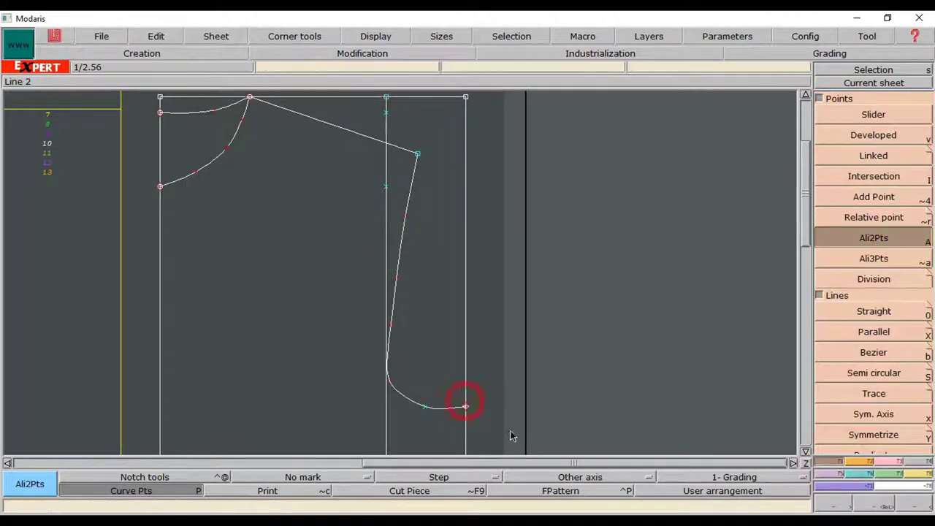
{"action": "key", "text": "r"}
{"action": "mouse_move", "coordinate": [391, 382]}
{"action": "left_mouse_down"}
{"action": "mouse_move", "coordinate": [441, 421]}
{"action": "mouse_move", "coordinate": [397, 392]}
{"action": "left_mouse_up"}
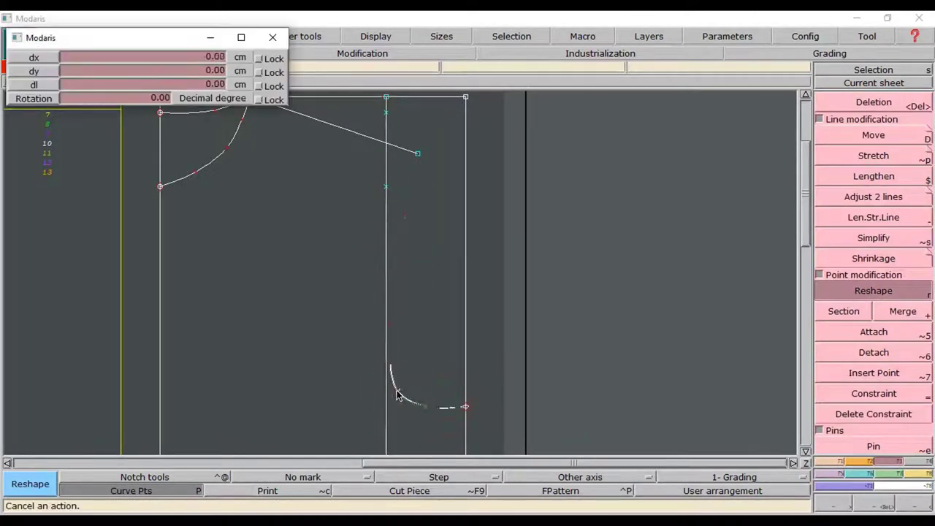
{"action": "left_click_drag", "start_coordinate": [392, 273], "coordinate": [391, 328]}
{"action": "left_click", "coordinate": [870, 103]}
{"action": "left_click", "coordinate": [496, 150]}
Delete the vertical parallel guide line.
{"action": "key", "text": "F5"}
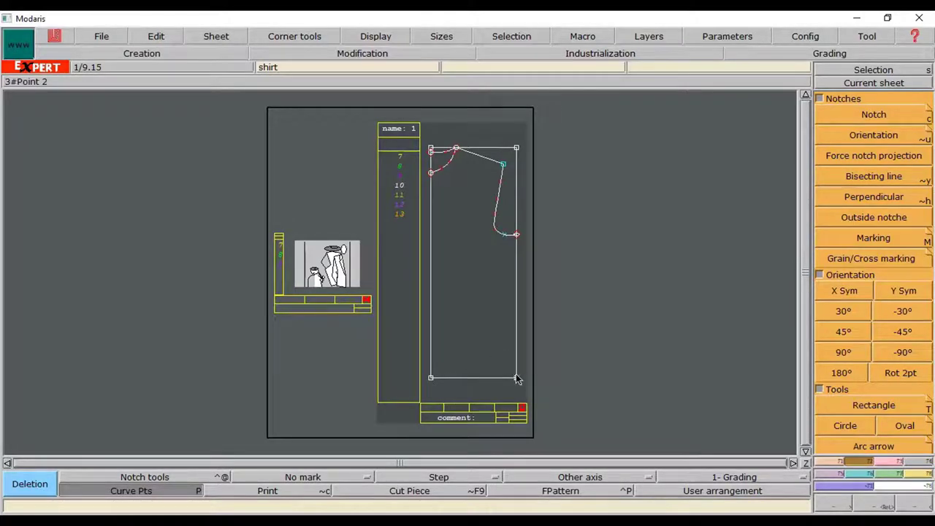
Add a point on the right side edge 7 cm above the bottom-right corner.
{"action": "left_click", "coordinate": [833, 463]}
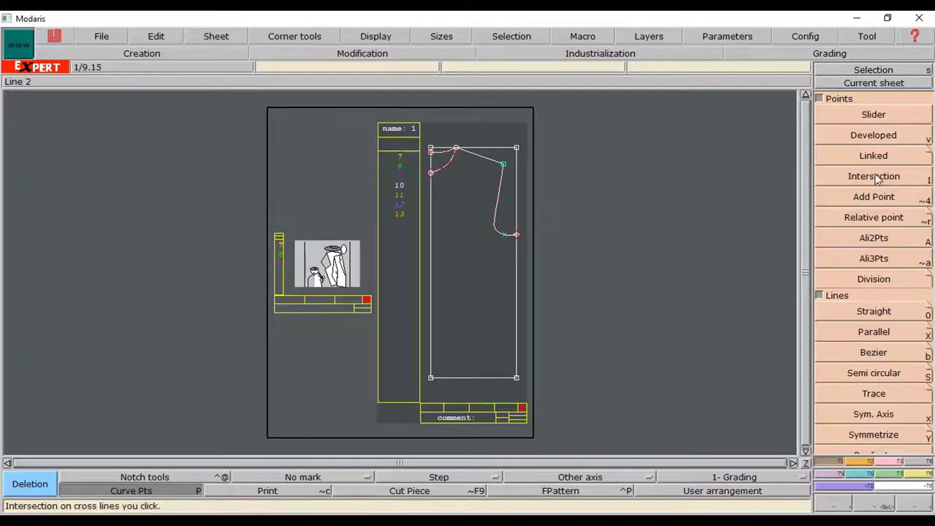
{"action": "left_click", "coordinate": [873, 197]}
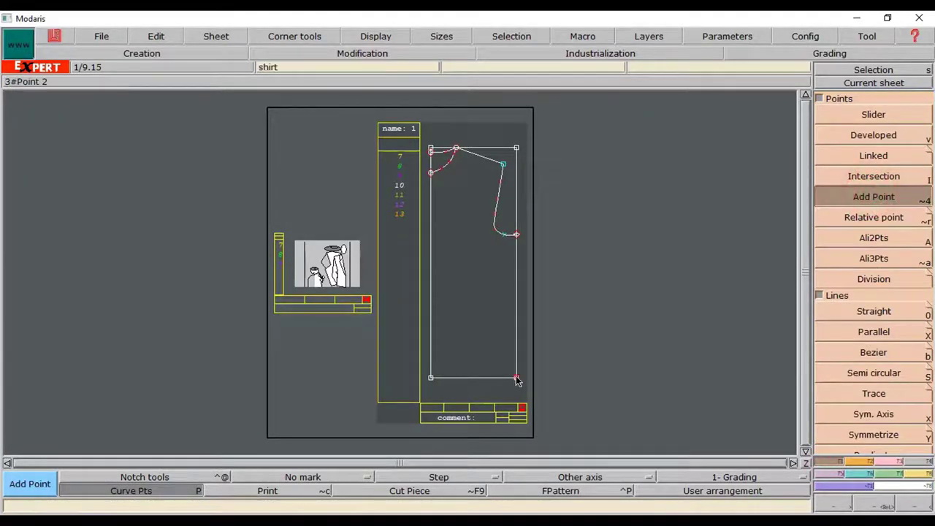
{"action": "left_click", "coordinate": [516, 377]}
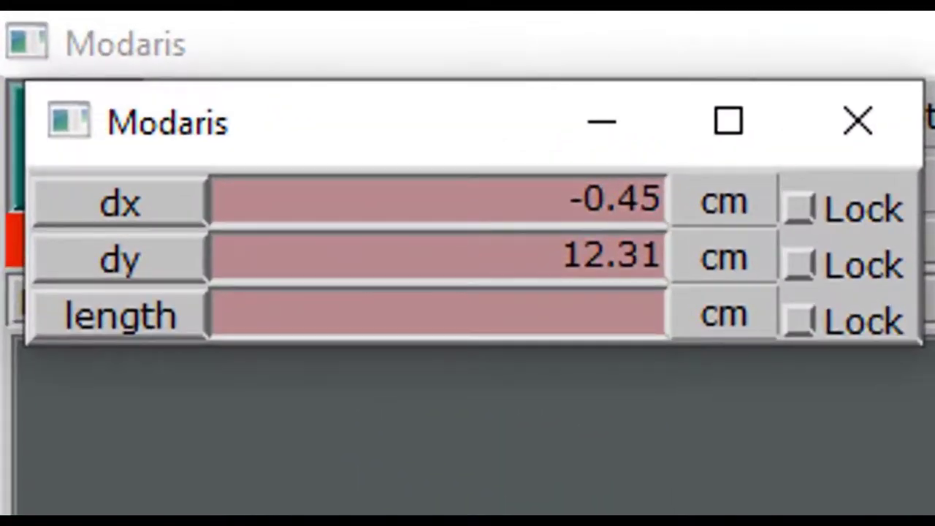
{"action": "left_click", "coordinate": [439, 257]}
{"action": "type", "text": "-1.50"}
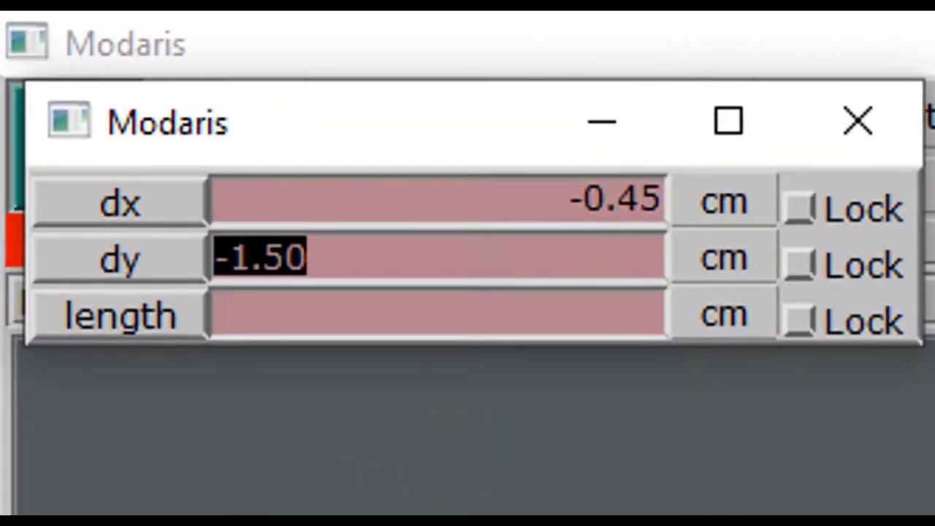
{"action": "type", "text": "7"}
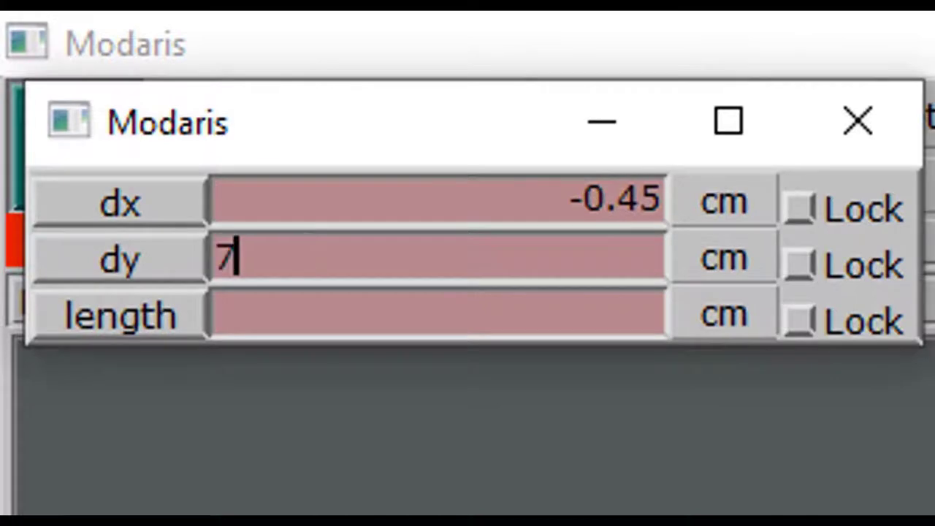
{"action": "key", "text": "Return"}
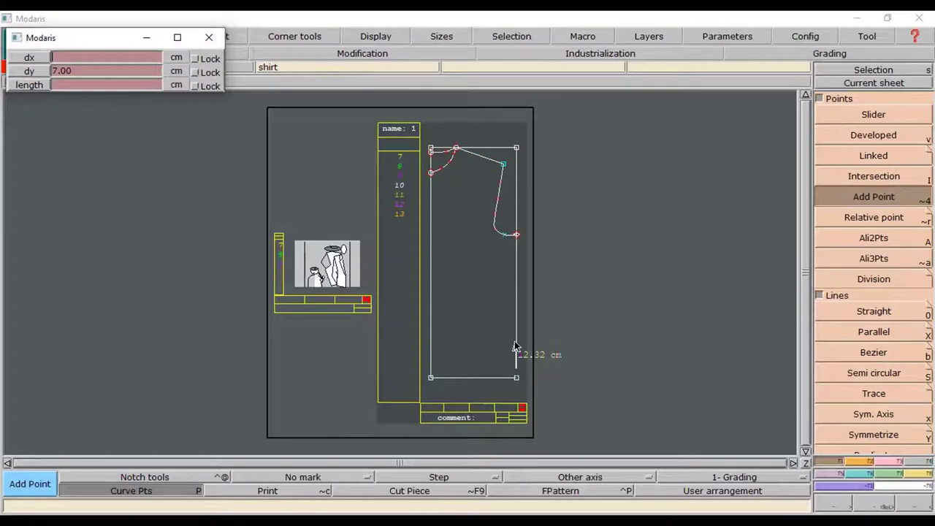
{"action": "left_click", "coordinate": [514, 346]}
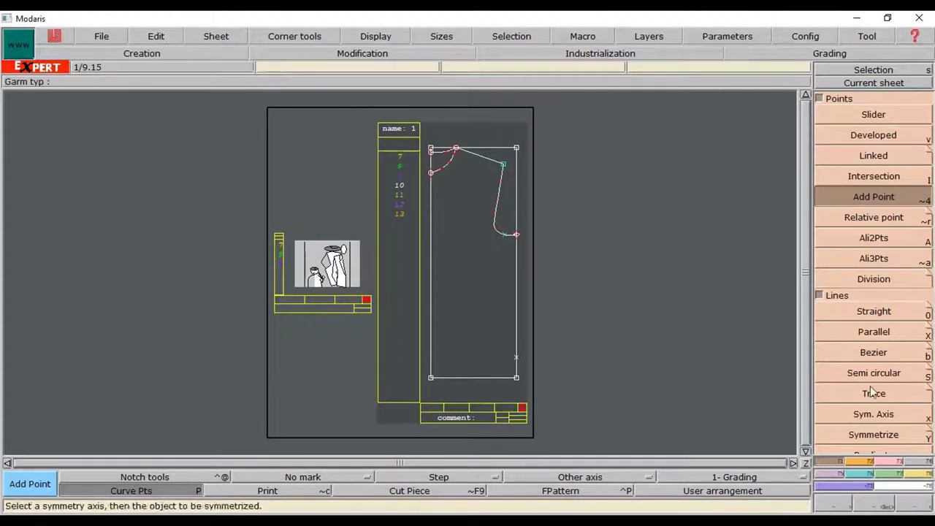
Draw a Bezier hem curve from the front panel's right edge down to the bottom-left corner.
{"action": "left_click", "coordinate": [873, 352]}
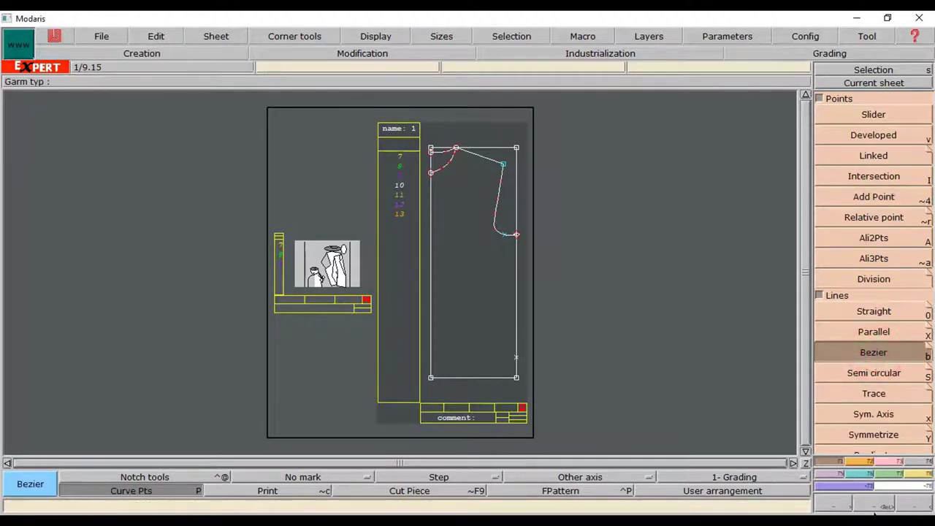
{"action": "left_click_drag", "start_coordinate": [401, 340], "coordinate": [551, 402]}
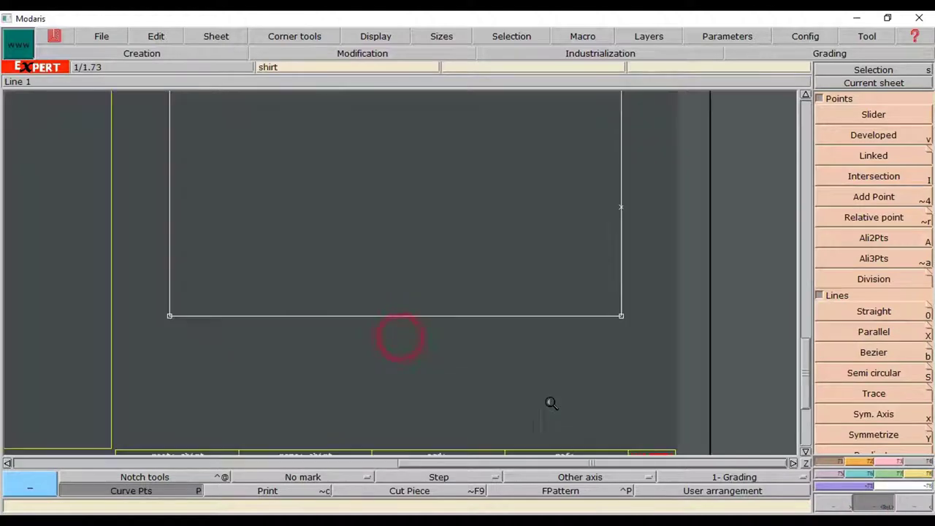
{"action": "key", "text": "Delete"}
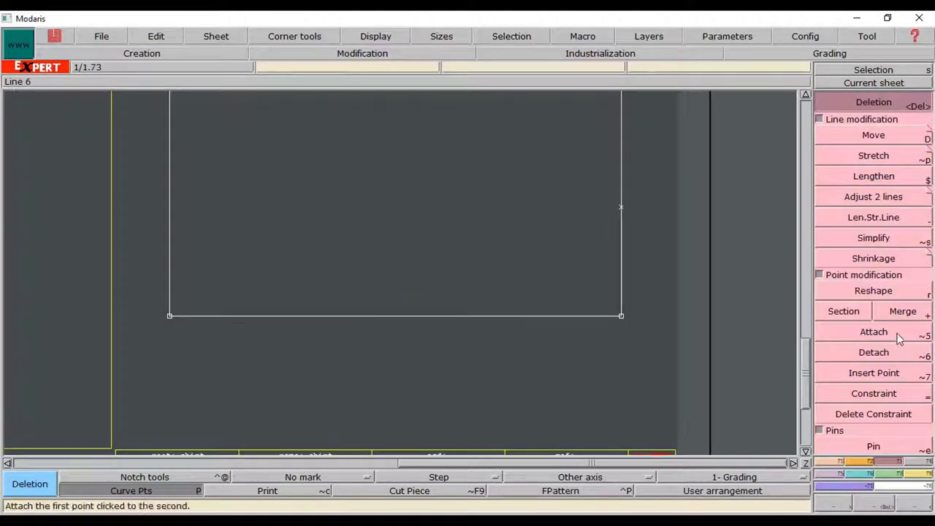
{"action": "left_click", "coordinate": [833, 467]}
{"action": "left_click", "coordinate": [873, 352]}
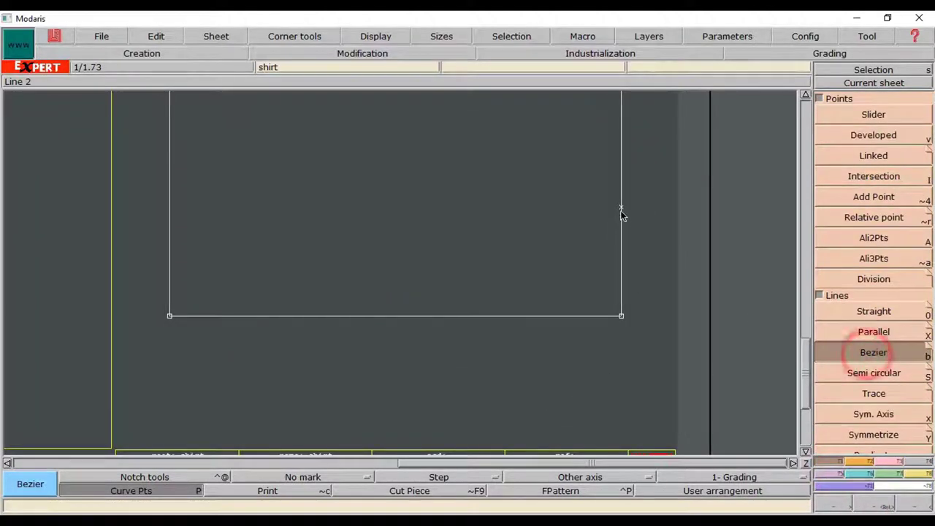
{"action": "left_click", "coordinate": [621, 209]}
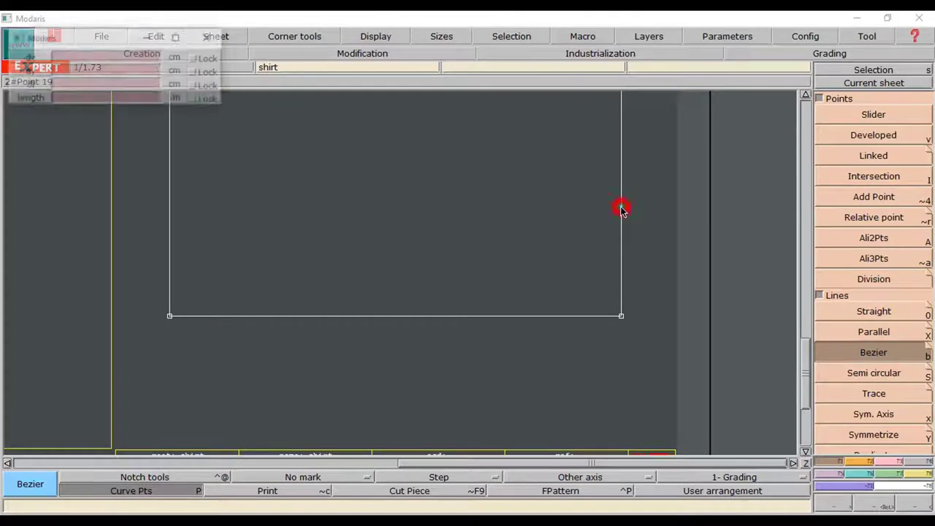
{"action": "left_click", "coordinate": [572, 211]}
{"action": "left_click", "coordinate": [504, 237]}
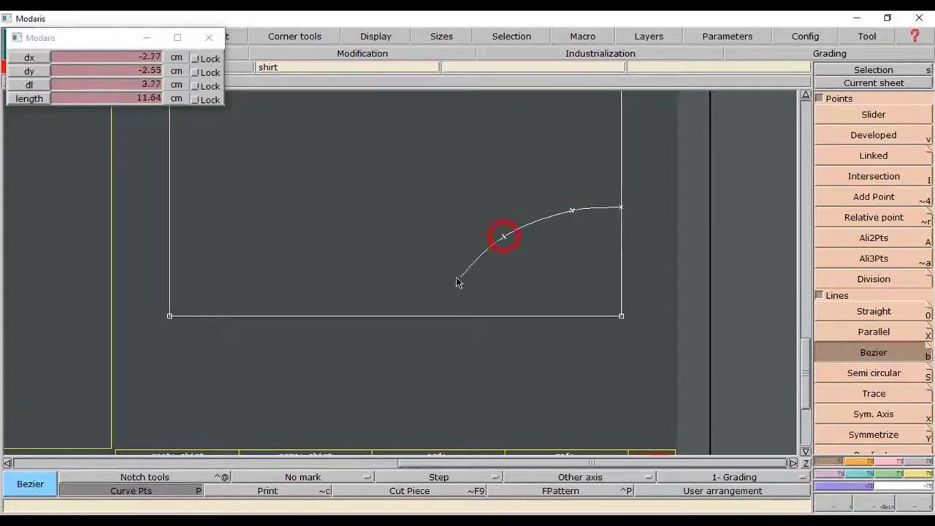
{"action": "left_click", "coordinate": [454, 278]}
{"action": "left_click", "coordinate": [354, 296]}
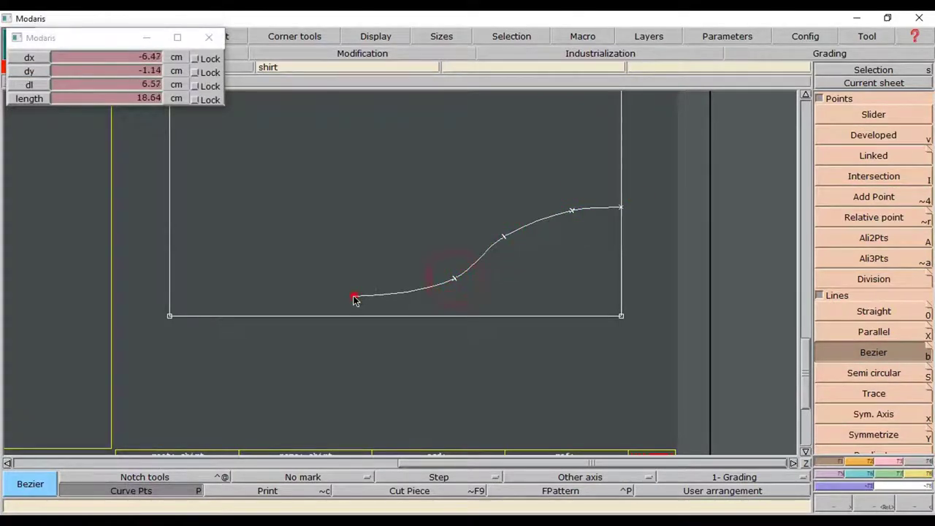
{"action": "left_click", "coordinate": [244, 303]}
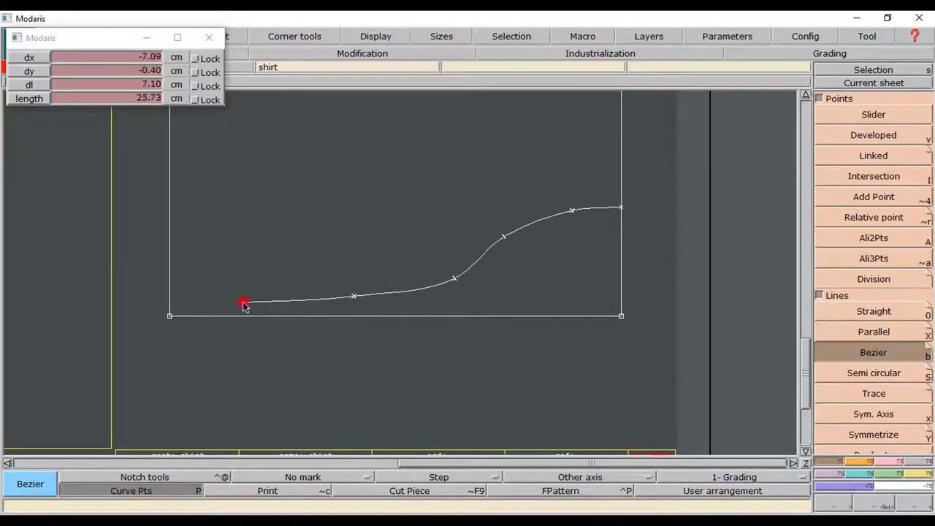
{"action": "left_click", "coordinate": [170, 316]}
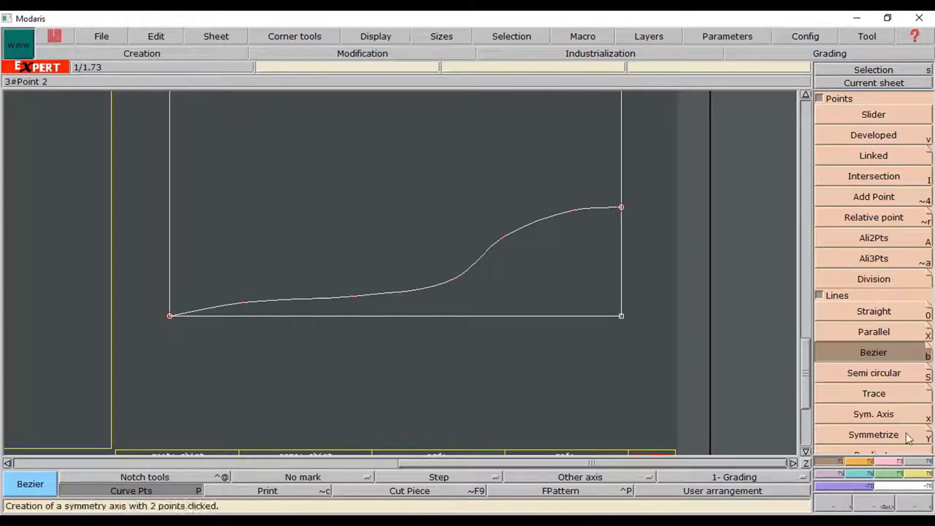
Reshape the hem curve's points into a smooth S-shape.
{"action": "left_click", "coordinate": [886, 462]}
{"action": "left_click", "coordinate": [870, 292]}
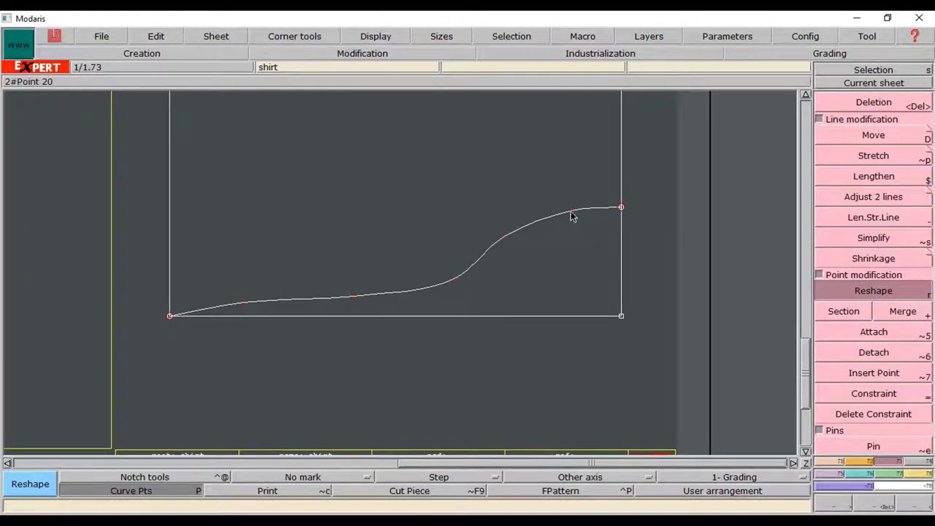
{"action": "left_click_drag", "start_coordinate": [572, 210], "coordinate": [567, 206]}
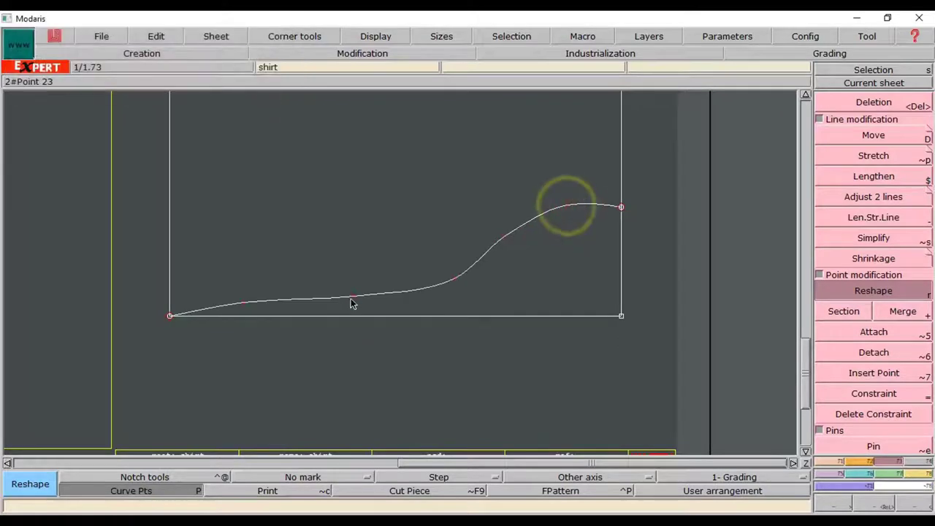
{"action": "left_click_drag", "start_coordinate": [352, 297], "coordinate": [388, 302]}
{"action": "left_click_drag", "start_coordinate": [242, 303], "coordinate": [251, 315]}
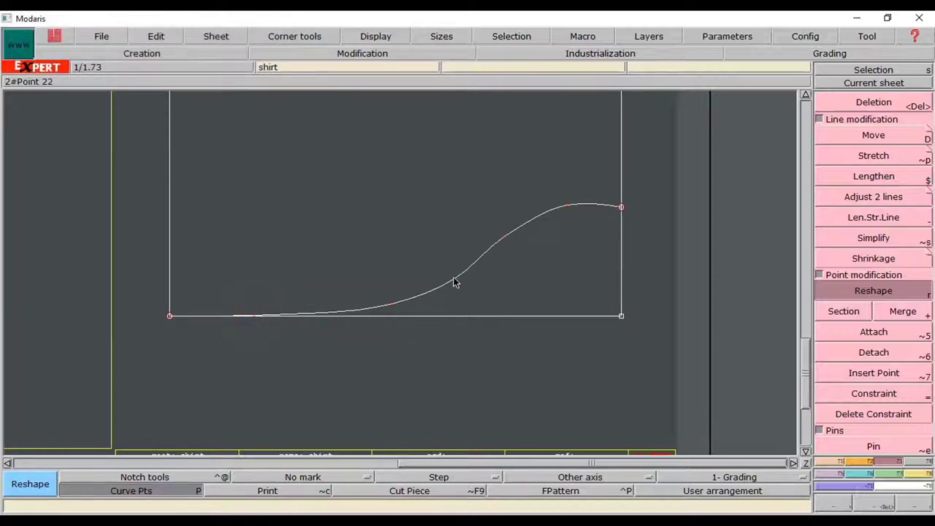
{"action": "left_click_drag", "start_coordinate": [453, 276], "coordinate": [452, 274]}
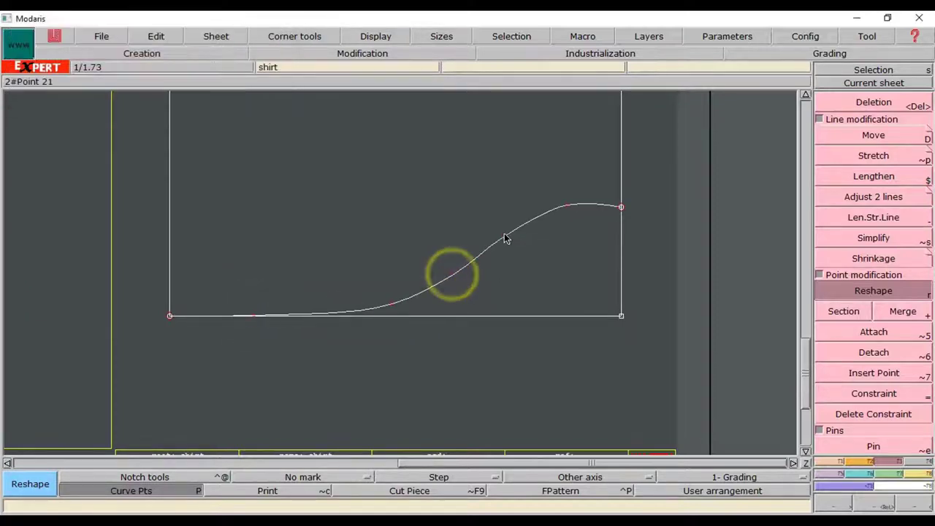
{"action": "left_click_drag", "start_coordinate": [505, 237], "coordinate": [501, 228]}
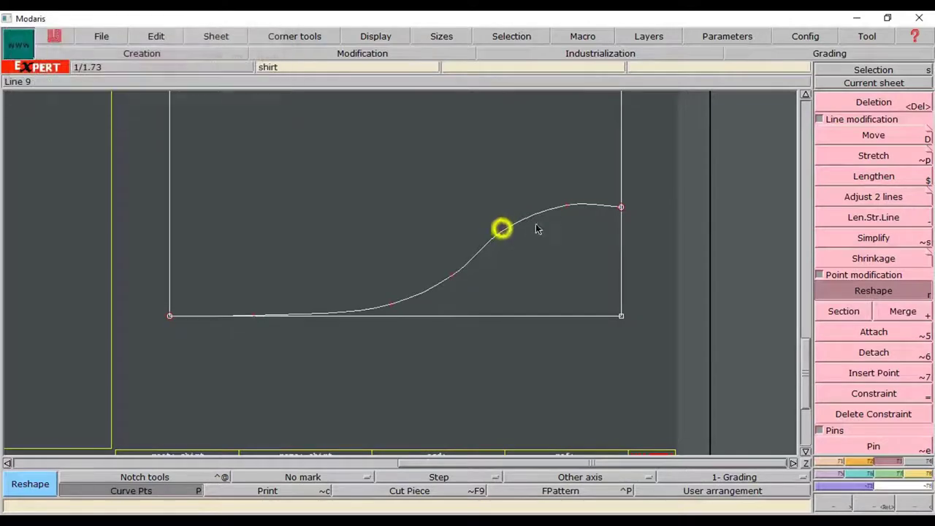
{"action": "left_click_drag", "start_coordinate": [563, 203], "coordinate": [506, 235]}
{"action": "left_click", "coordinate": [390, 307]}
{"action": "left_click", "coordinate": [461, 273]}
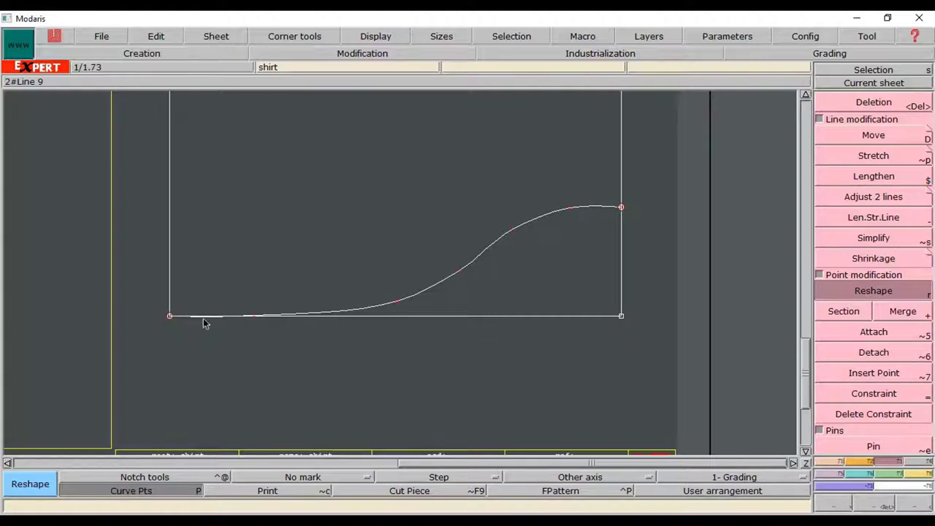
Bend the front panel's right side edge into an Arc arrow of -1 cm.
{"action": "key", "text": "Home"}
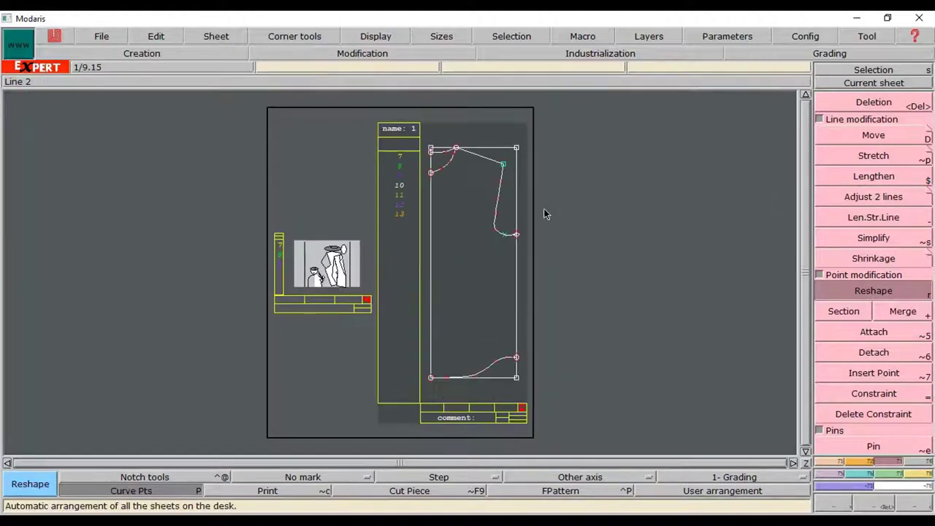
{"action": "left_click", "coordinate": [898, 84]}
{"action": "left_click", "coordinate": [497, 273]}
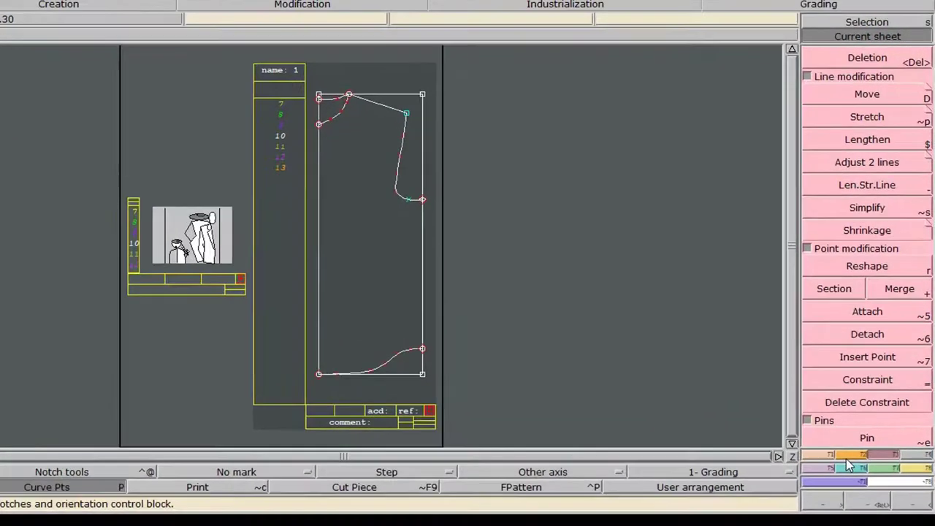
{"action": "left_click", "coordinate": [852, 462]}
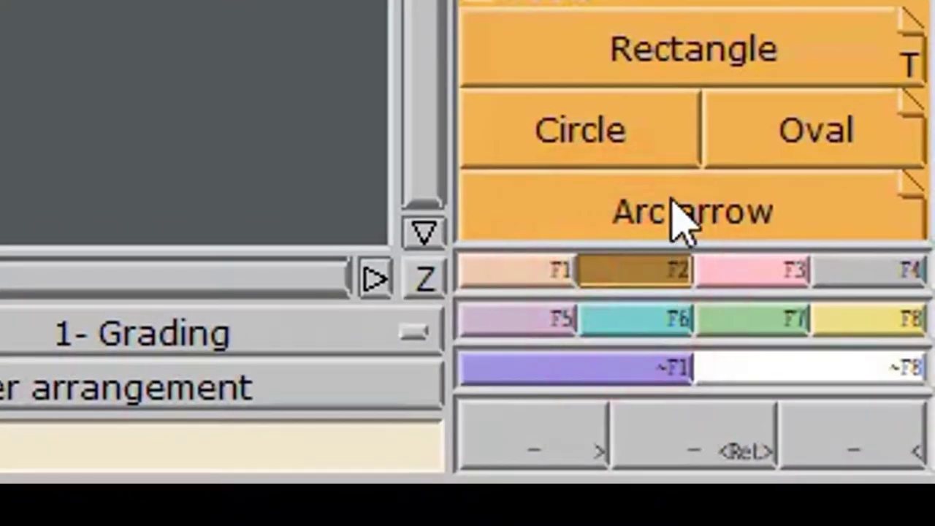
{"action": "left_click", "coordinate": [723, 265]}
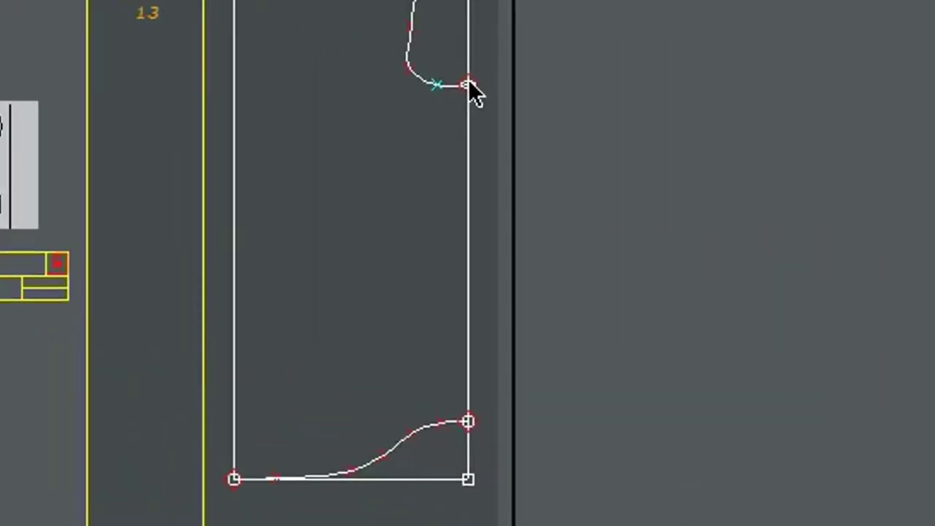
{"action": "left_click", "coordinate": [470, 85]}
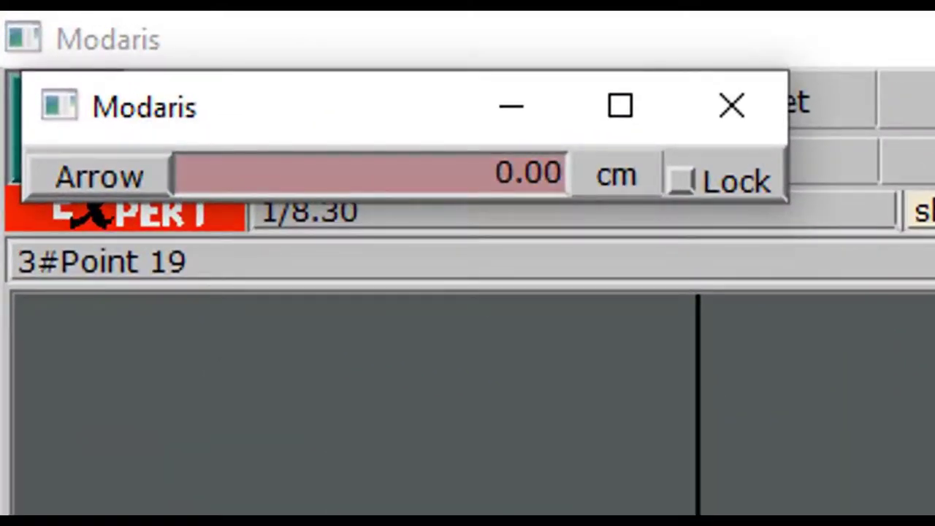
{"action": "type", "text": "-1"}
{"action": "key", "text": "Return"}
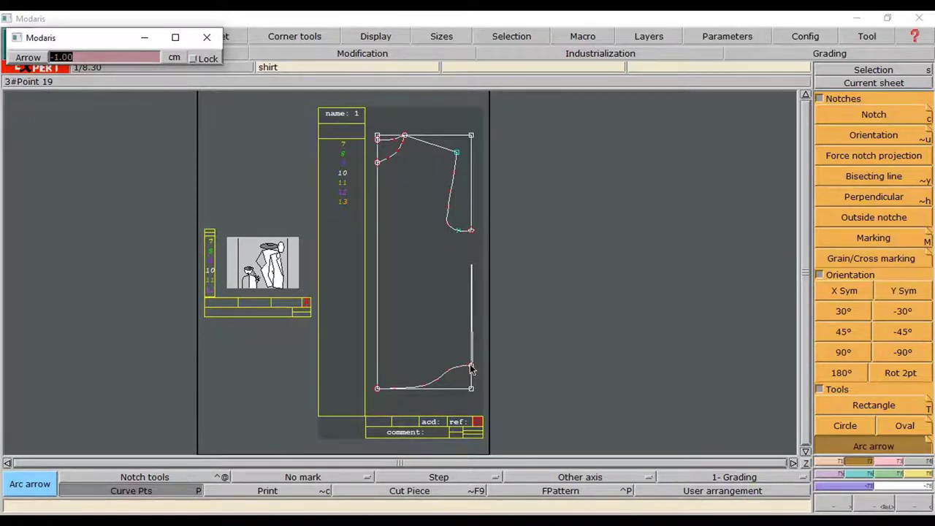
{"action": "left_click", "coordinate": [470, 366]}
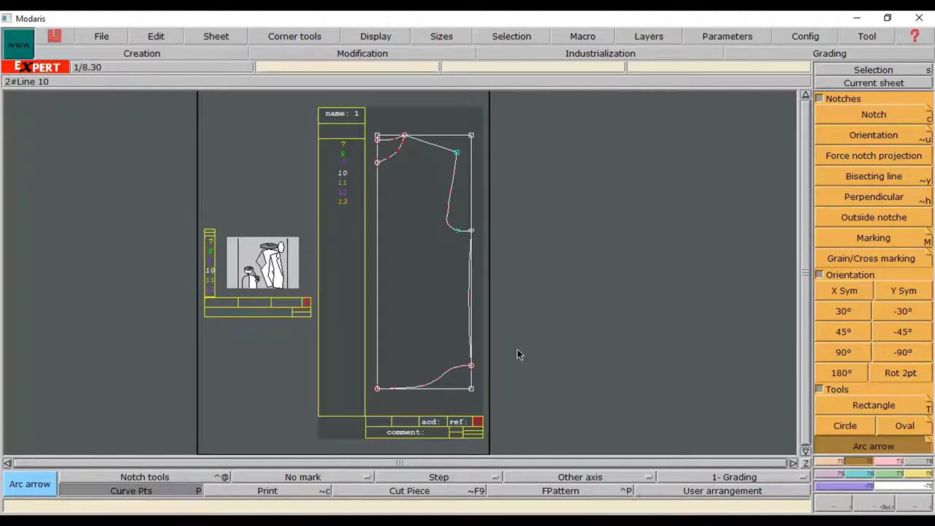
Extract the front panel as a Seam piece, then auto-arrange and recentre on its sheet.
{"action": "left_click", "coordinate": [923, 459]}
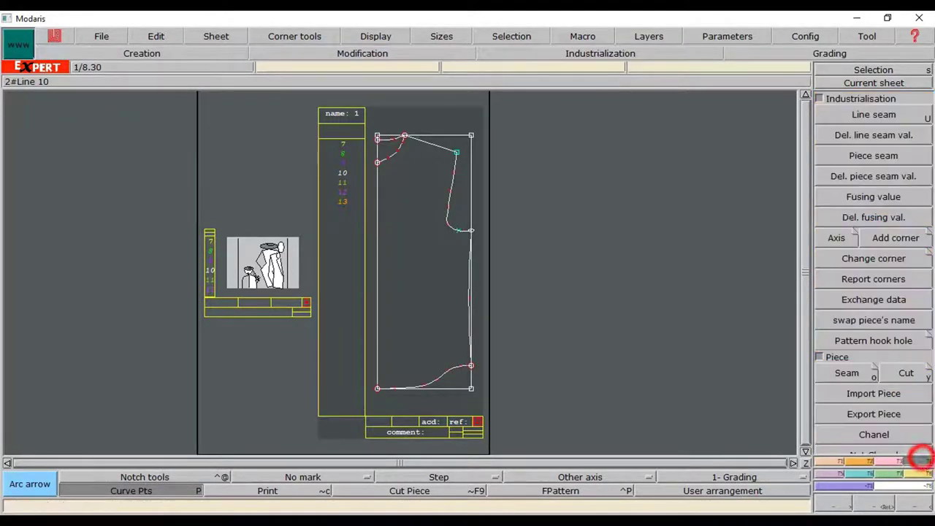
{"action": "left_click", "coordinate": [847, 373]}
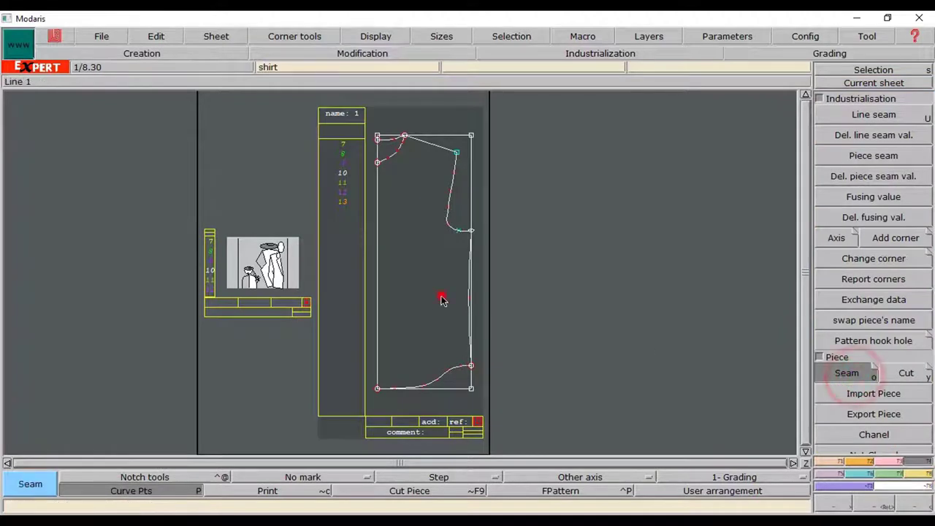
{"action": "left_click", "coordinate": [441, 298]}
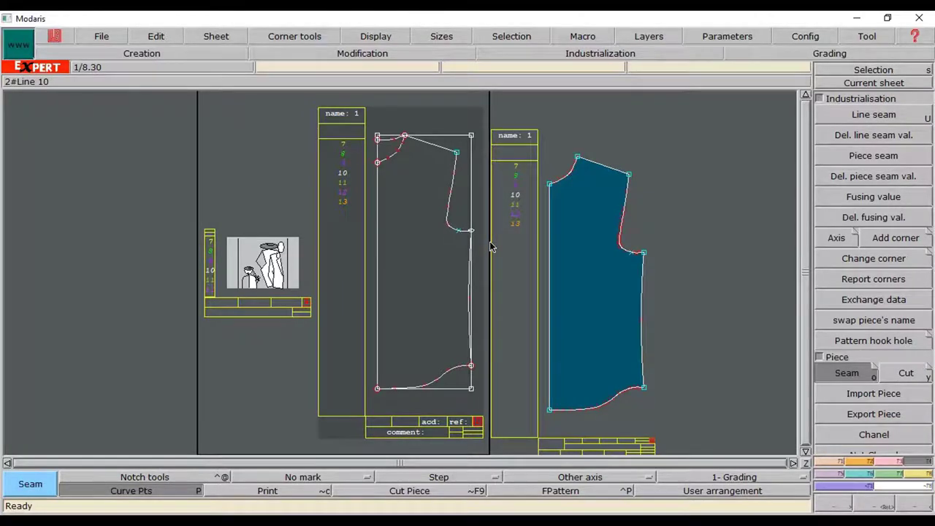
{"action": "key", "text": "a"}
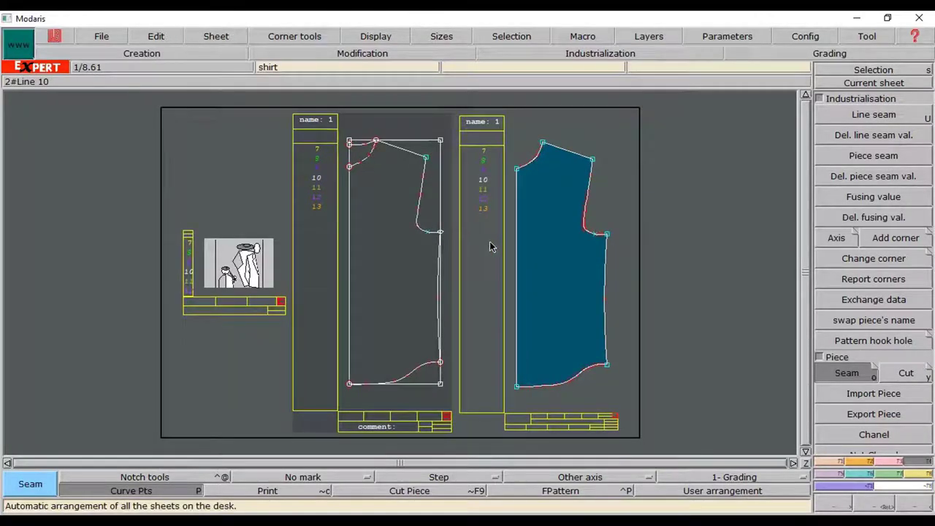
{"action": "left_click", "coordinate": [868, 82]}
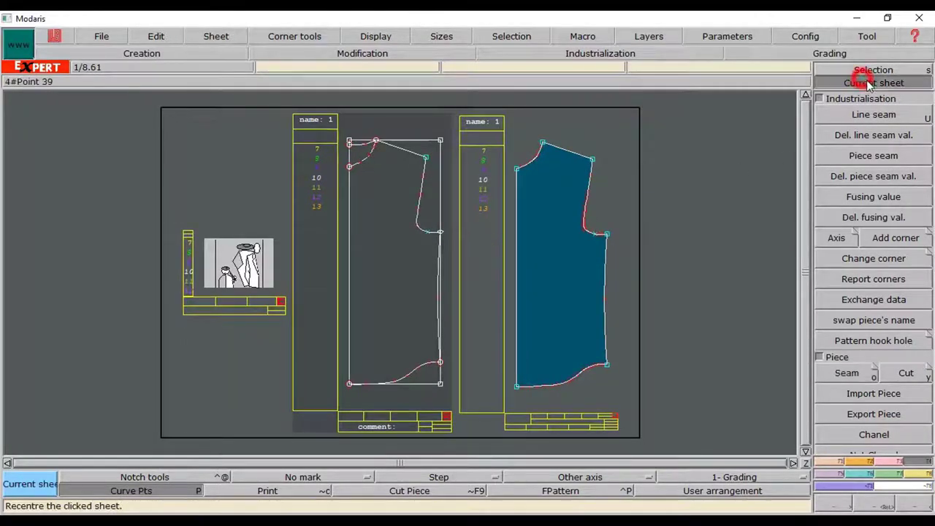
{"action": "left_click", "coordinate": [394, 285]}
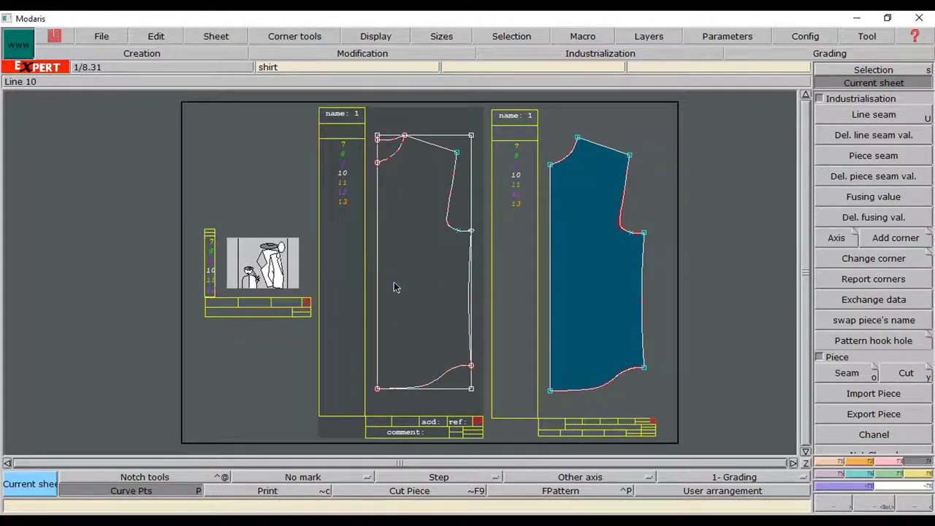
Draw a parallel line inside the panel, offset from its left edge.
{"action": "left_click", "coordinate": [832, 462]}
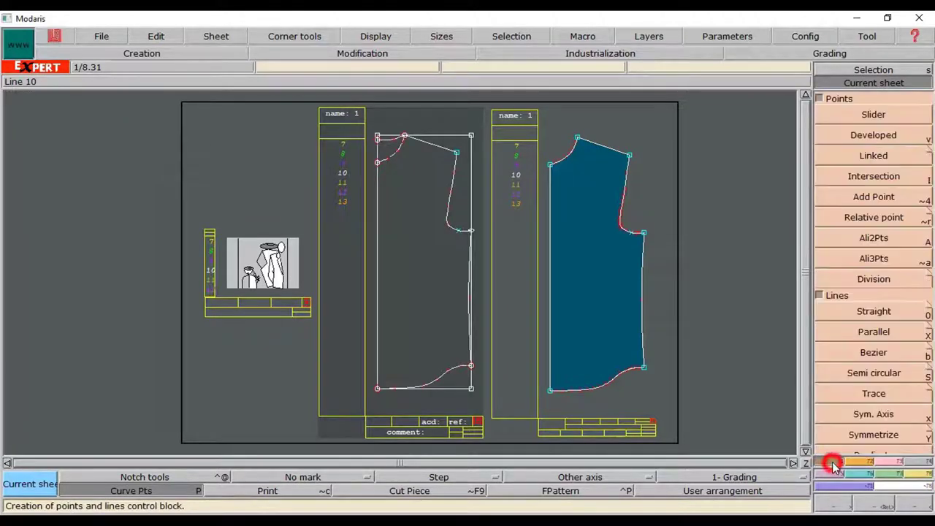
{"action": "left_click", "coordinate": [873, 333]}
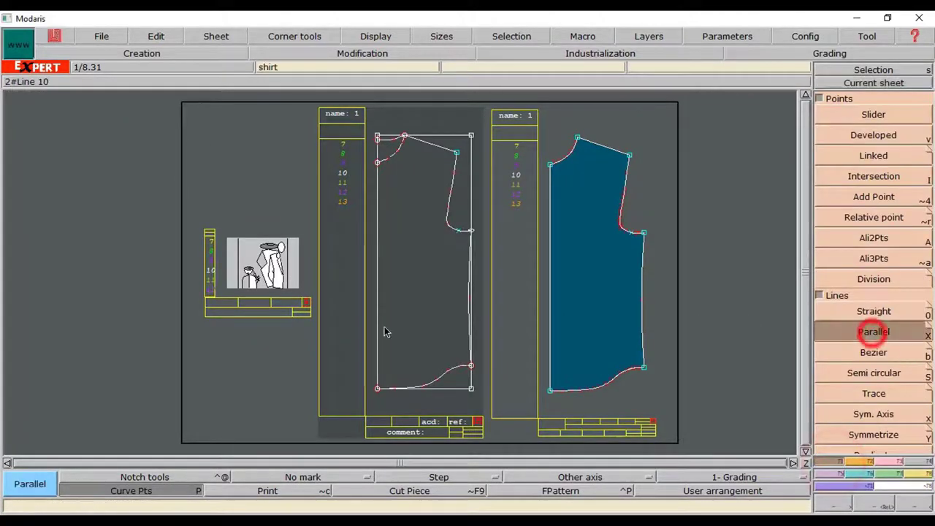
{"action": "left_click", "coordinate": [378, 327]}
{"action": "left_click", "coordinate": [427, 300]}
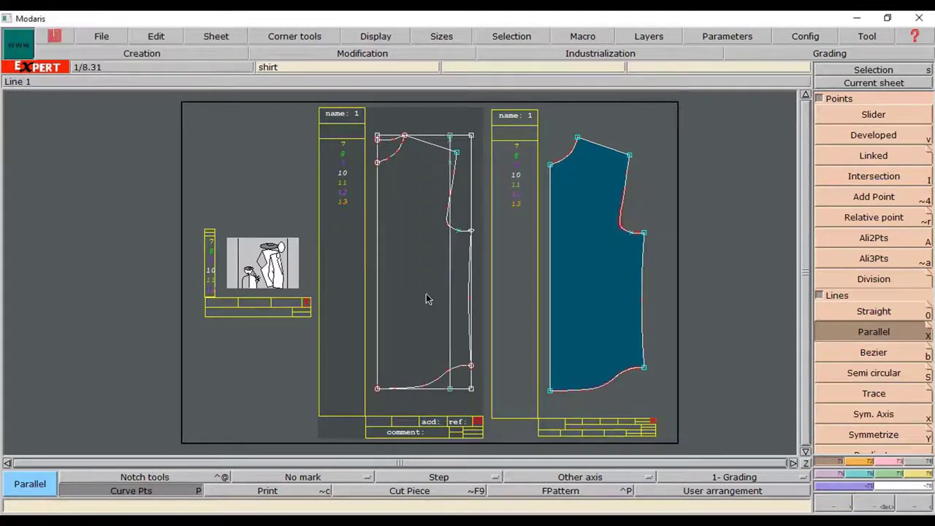
Adjust the armhole curve point, delete the leftover parallel line, and show Industrialisation functions.
{"action": "scroll", "coordinate": [483, 257], "scroll_direction": "up", "scroll_amount": 3}
{"action": "key", "text": "r"}
{"action": "left_click", "coordinate": [372, 304]}
{"action": "left_click", "coordinate": [388, 197]}
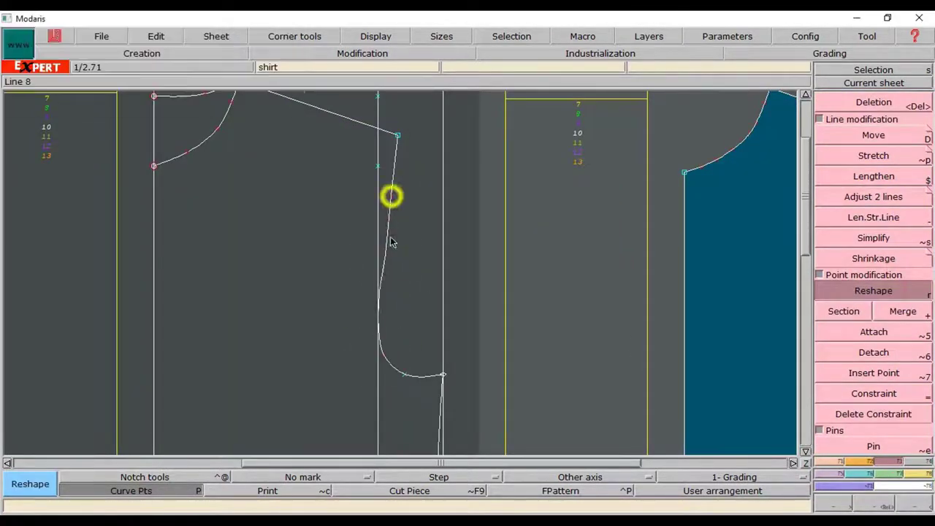
{"action": "left_click", "coordinate": [387, 258]}
{"action": "left_click", "coordinate": [874, 102]}
{"action": "left_click", "coordinate": [420, 307]}
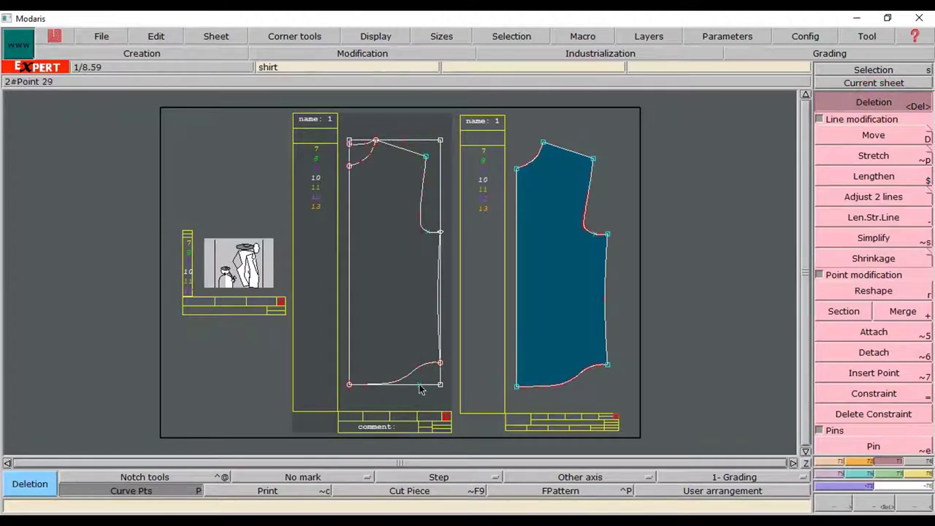
{"action": "key", "text": "F7"}
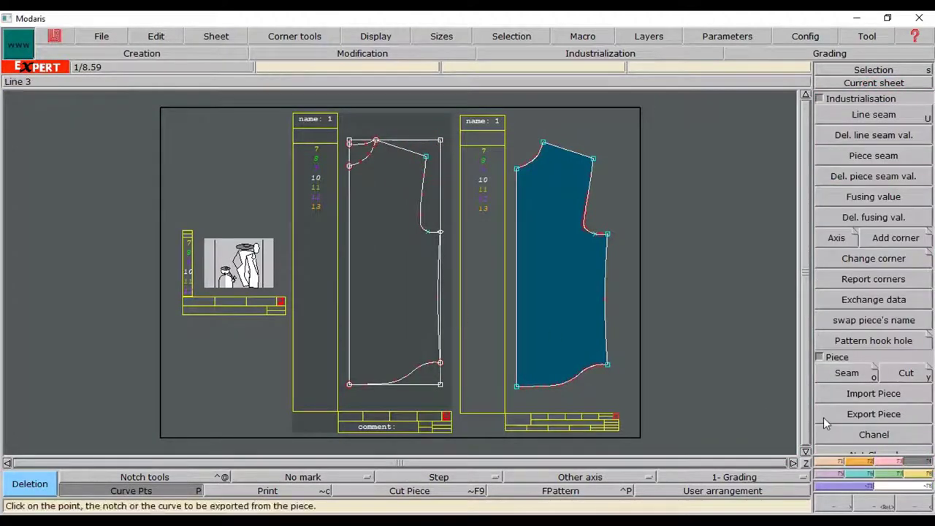
Extract the front outline and neckline edge as a new Seam piece, then auto-arrange sheets.
{"action": "left_click", "coordinate": [847, 373]}
{"action": "left_click", "coordinate": [380, 292]}
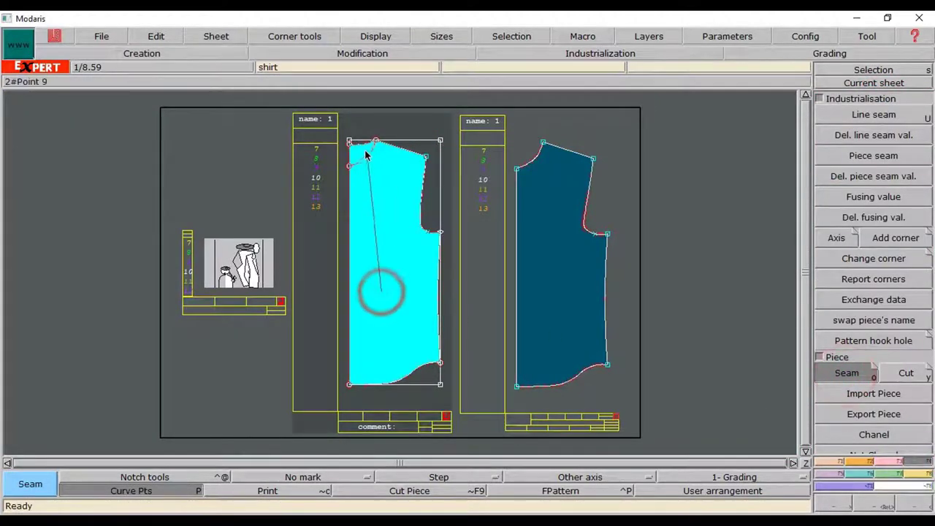
{"action": "left_click", "coordinate": [361, 151]}
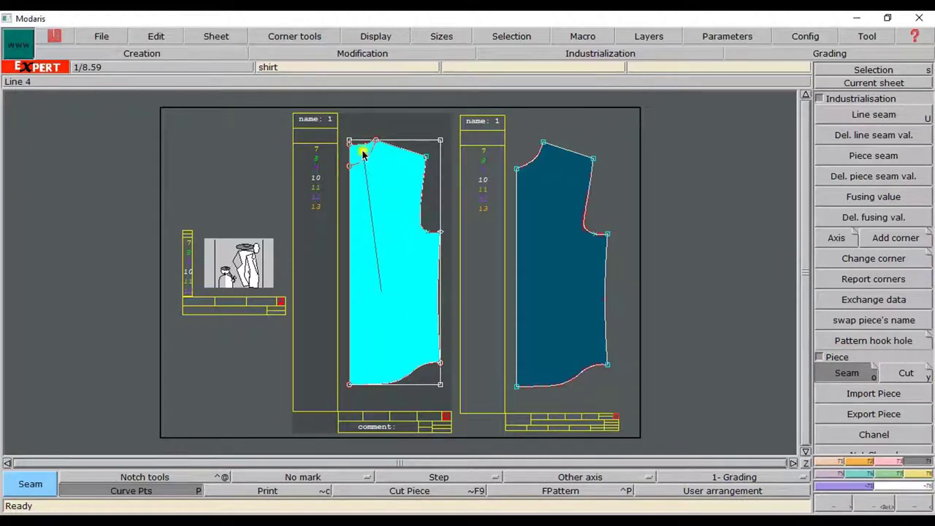
{"action": "left_click", "coordinate": [363, 152]}
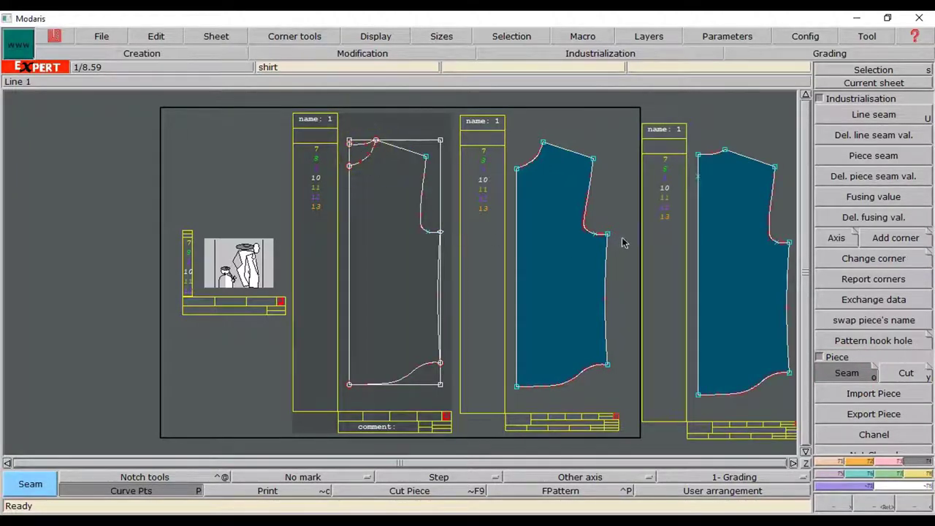
{"action": "key", "text": "F2"}
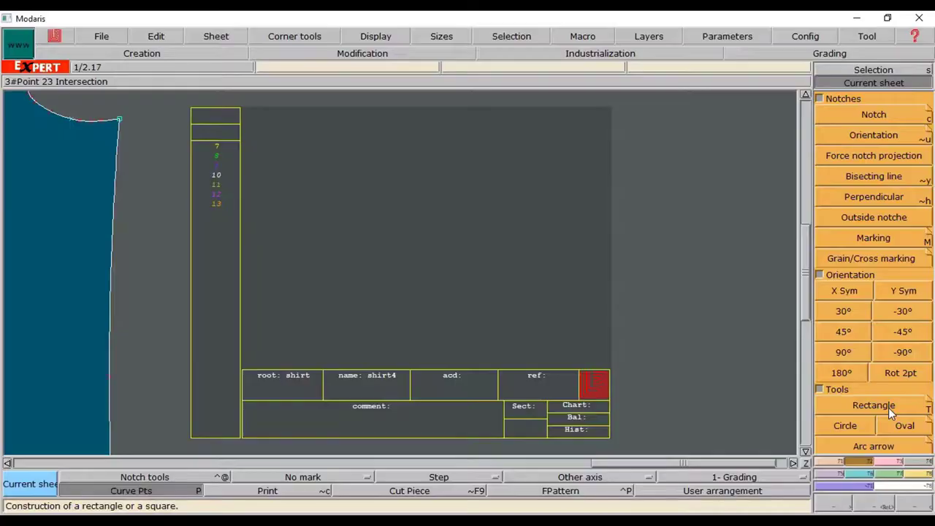
Draw a rectangle of width 24 and height 60 on shirt4, then arrange all sheets.
{"action": "left_click", "coordinate": [889, 407]}
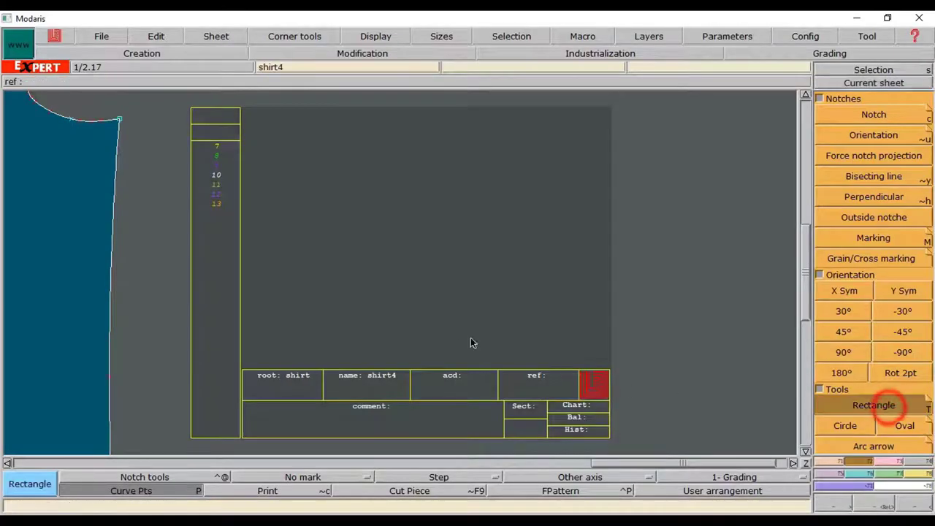
{"action": "left_click", "coordinate": [453, 264]}
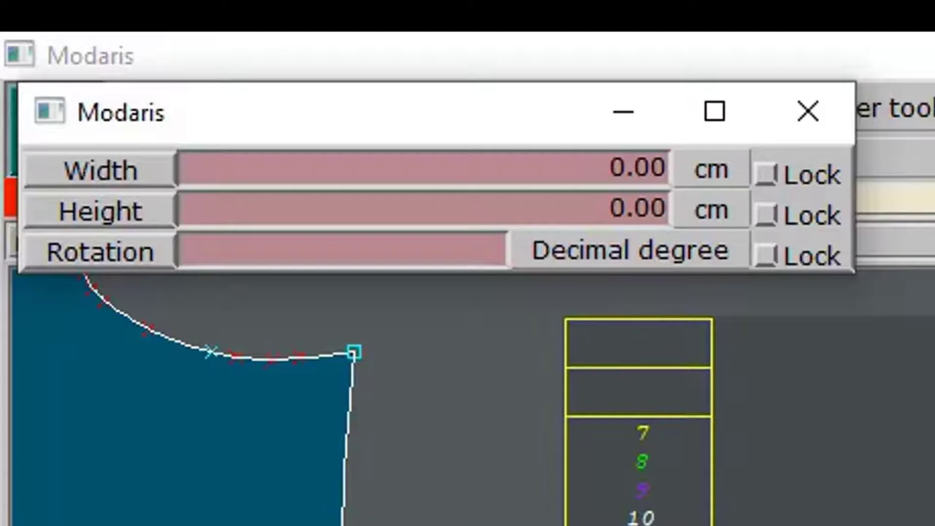
{"action": "type", "text": "12"}
{"action": "key", "text": "Return"}
{"action": "type", "text": "24"}
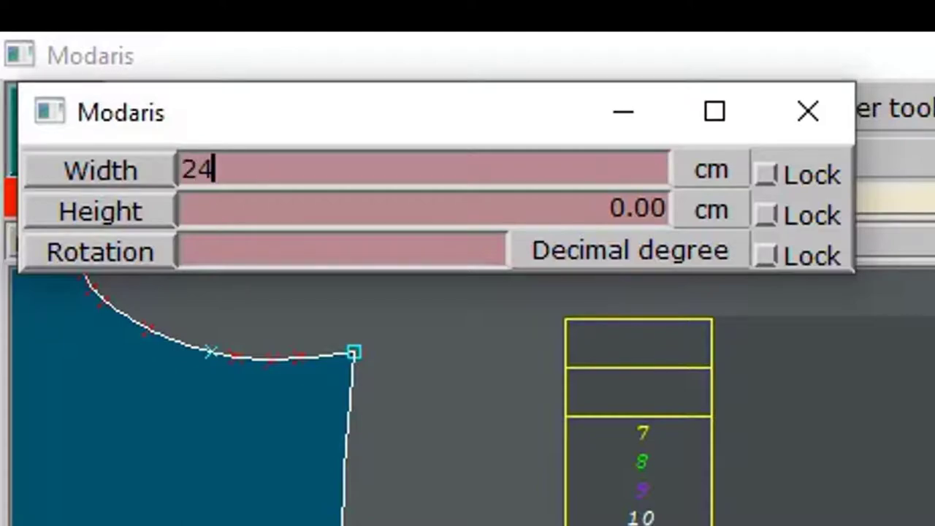
{"action": "key", "text": "Tab"}
{"action": "type", "text": "60"}
{"action": "key", "text": "Return"}
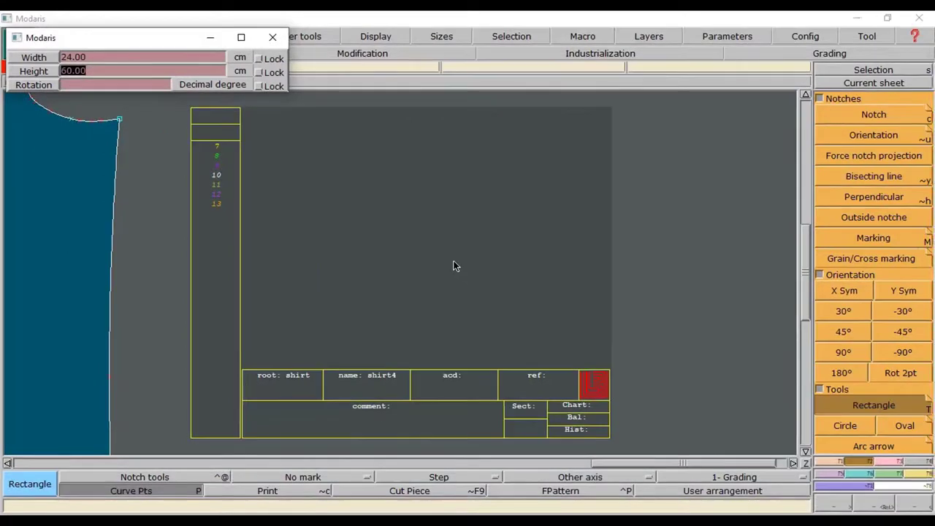
{"action": "left_click", "coordinate": [890, 70]}
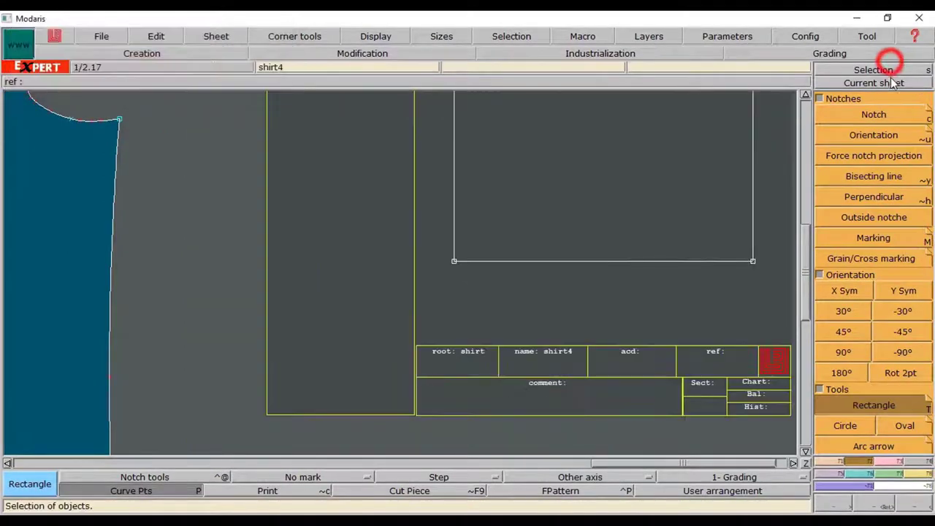
{"action": "left_click", "coordinate": [877, 83]}
{"action": "left_click", "coordinate": [612, 185]}
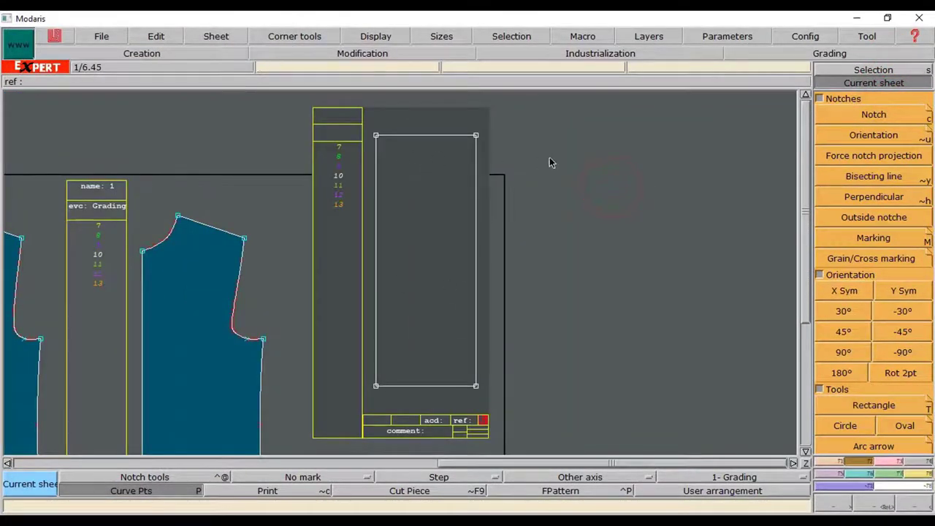
{"action": "key", "text": "ctrl+a"}
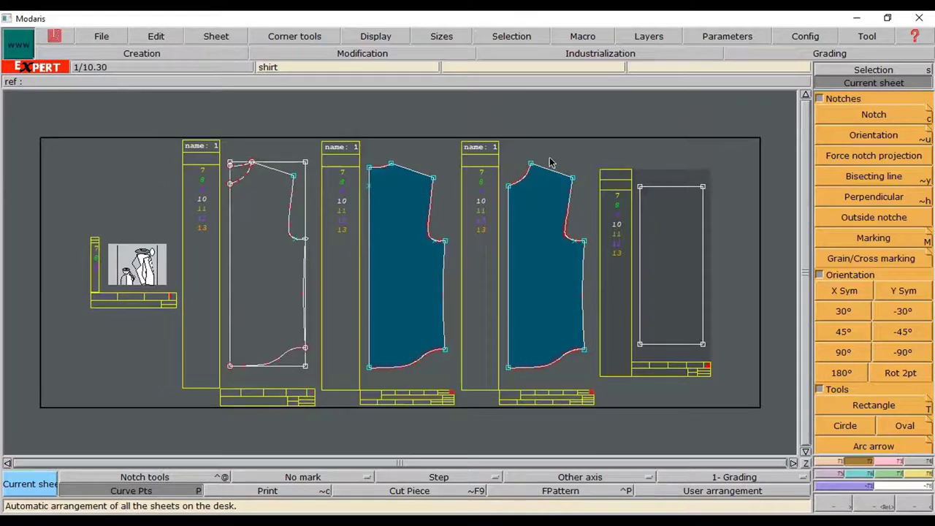
Add a point on the rectangle's bottom edge at dx 11.5 cm from the corner.
{"action": "left_click", "coordinate": [672, 266]}
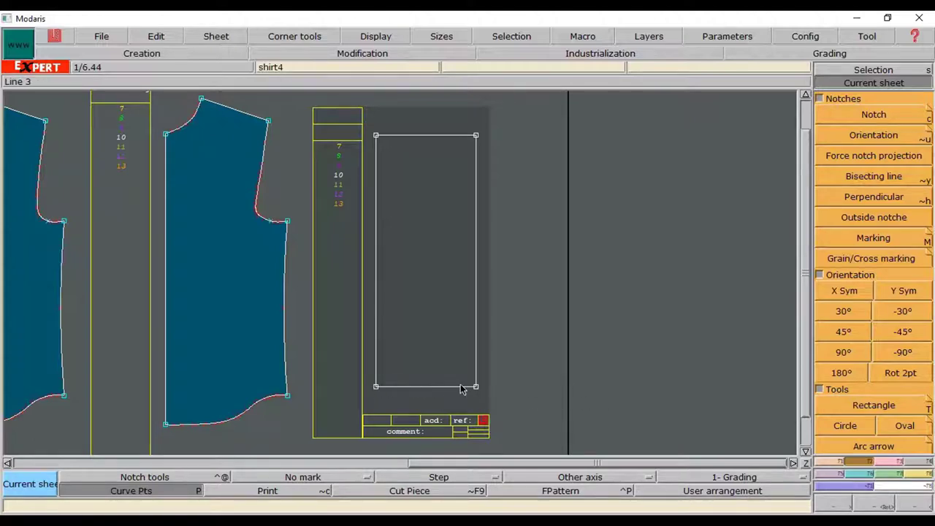
{"action": "left_click", "coordinate": [837, 460]}
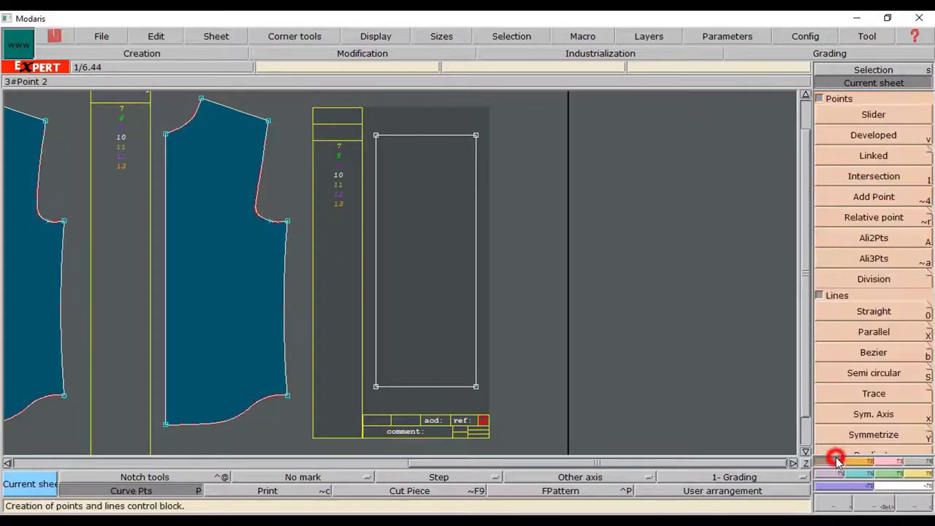
{"action": "left_click", "coordinate": [885, 197]}
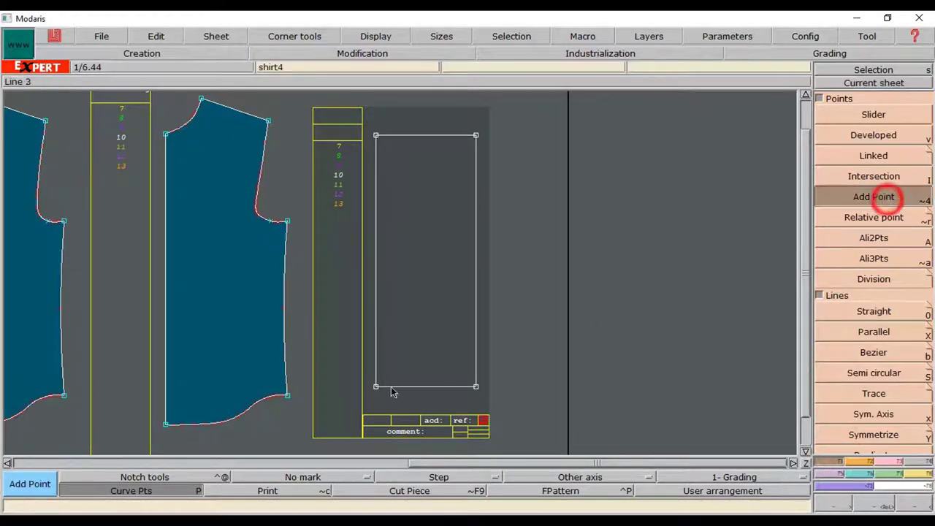
{"action": "left_click", "coordinate": [376, 388]}
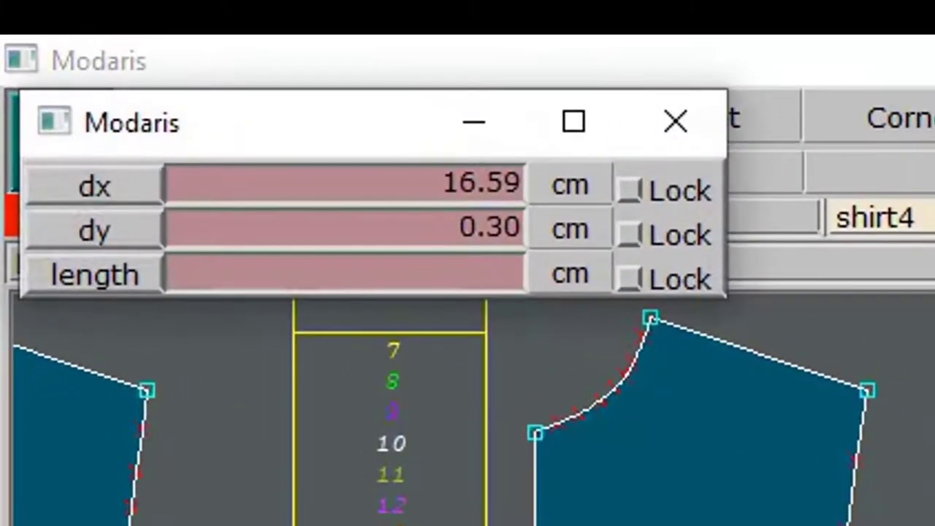
{"action": "key", "text": "BackSpace"}
{"action": "key", "text": "BackSpace"}
{"action": "key", "text": "BackSpace"}
{"action": "key", "text": "BackSpace"}
{"action": "key", "text": "BackSpace"}
{"action": "type", "text": "11.5"}
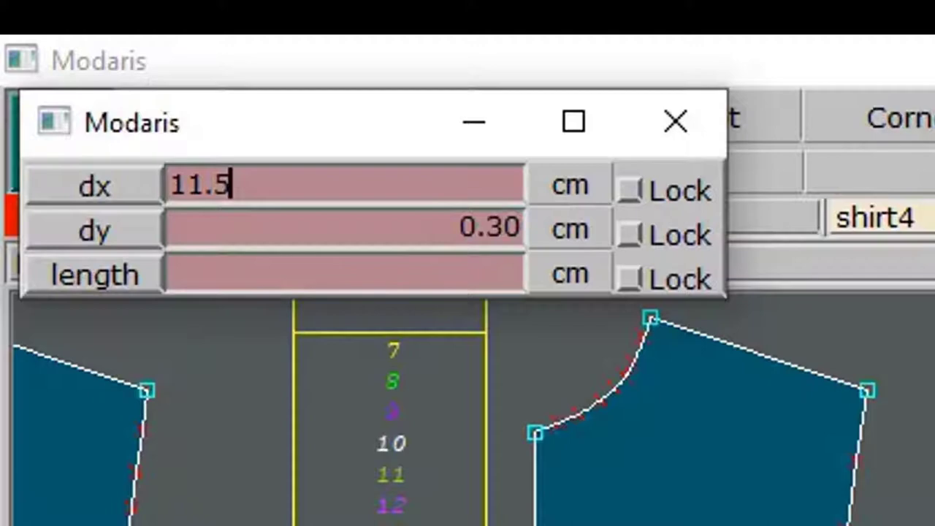
{"action": "key", "text": "Tab"}
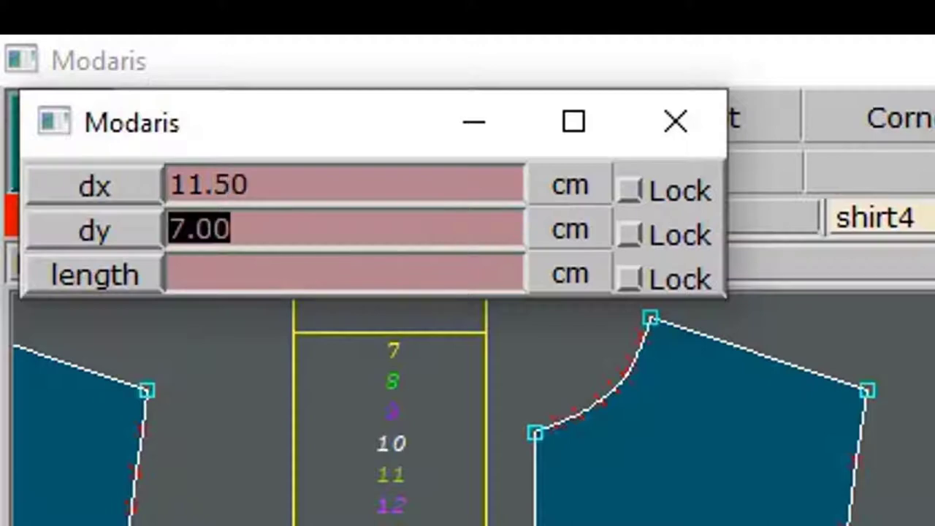
{"action": "key", "text": "BackSpace"}
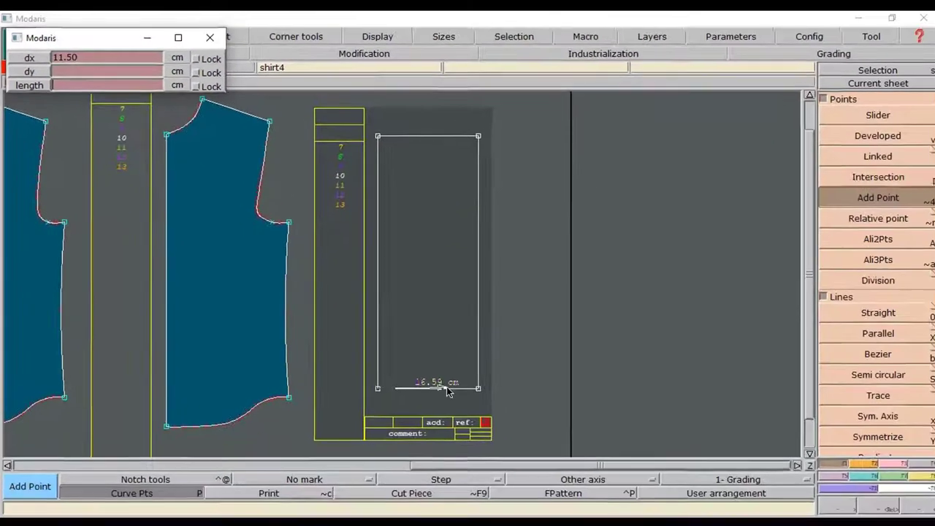
{"action": "left_click", "coordinate": [444, 385]}
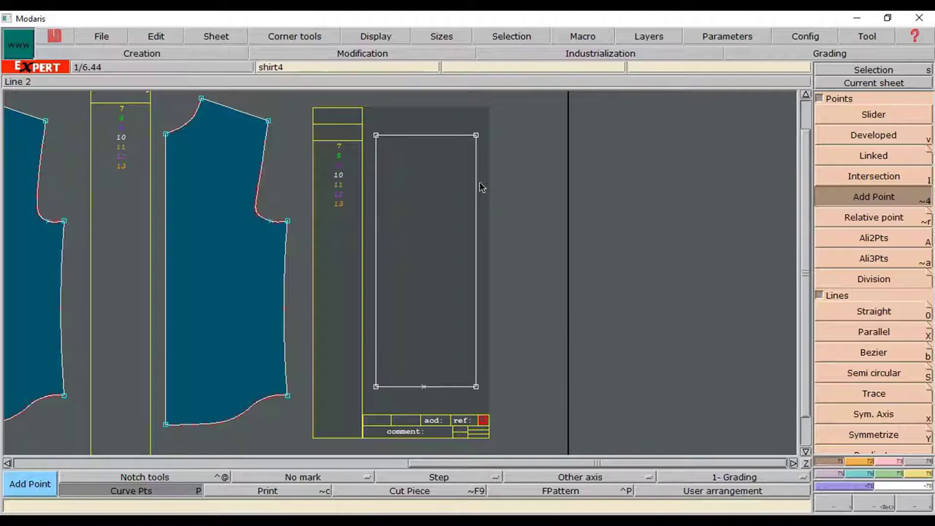
Add a point on the right edge 13 cm below the top-right corner.
{"action": "left_click_drag", "start_coordinate": [475, 136], "coordinate": [477, 205]}
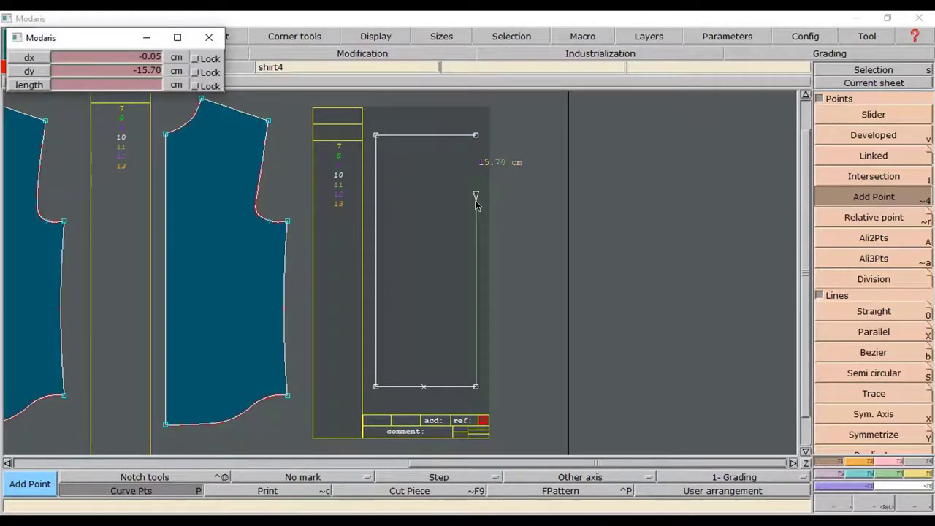
{"action": "type", "text": "11.50"}
{"action": "key", "text": "BackSpace"}
{"action": "key", "text": "Tab"}
{"action": "key", "text": "BackSpace"}
{"action": "type", "text": "-13"}
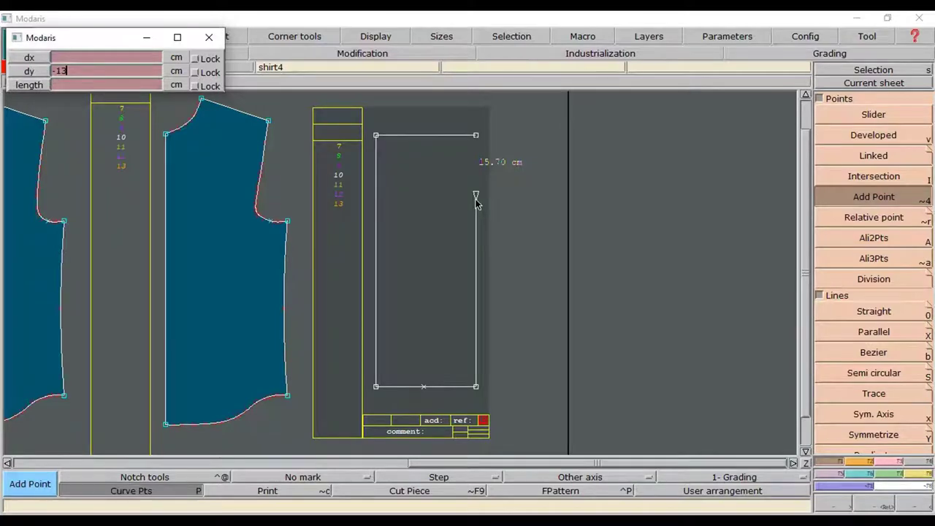
{"action": "left_click", "coordinate": [476, 196]}
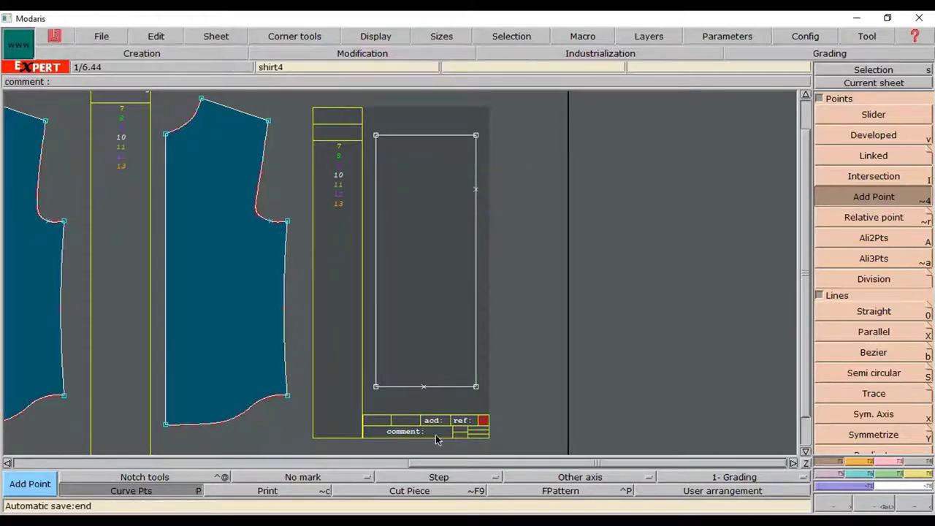
Join the two marks with a straight line and draw a Bezier from the top-left corner to the right-edge mark.
{"action": "left_click", "coordinate": [476, 190]}
{"action": "left_click", "coordinate": [424, 388]}
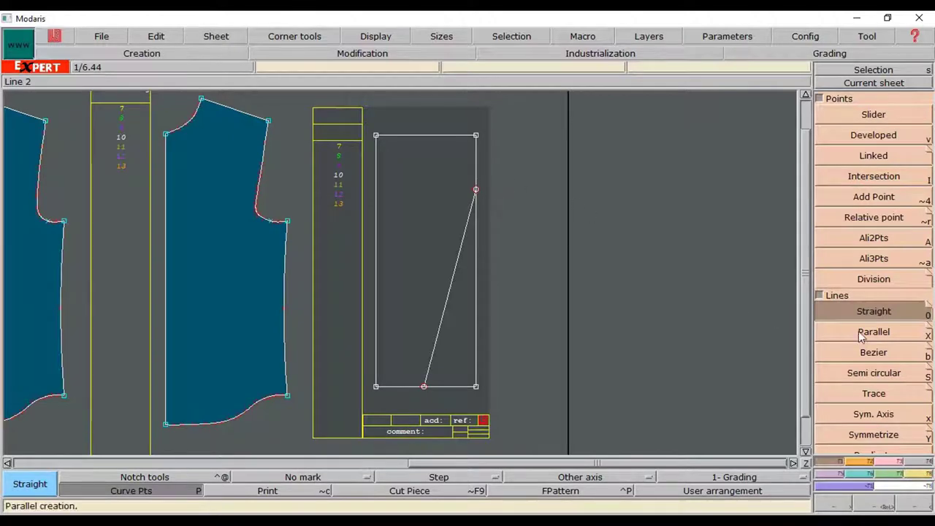
{"action": "left_click", "coordinate": [874, 353]}
{"action": "scroll", "coordinate": [436, 129], "scroll_direction": "up", "scroll_amount": 4}
{"action": "left_click", "coordinate": [217, 153]}
{"action": "left_click", "coordinate": [511, 244]}
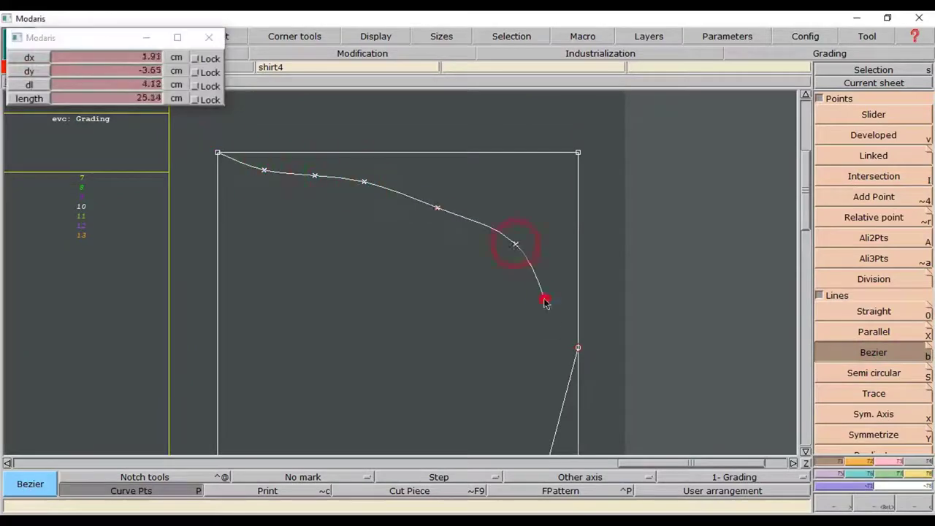
{"action": "left_click", "coordinate": [578, 347]}
Reshape the curve to flatten its top and round its bend.
{"action": "key", "text": "r"}
{"action": "left_click", "coordinate": [313, 173]}
{"action": "left_click", "coordinate": [490, 192]}
{"action": "left_click", "coordinate": [356, 163]}
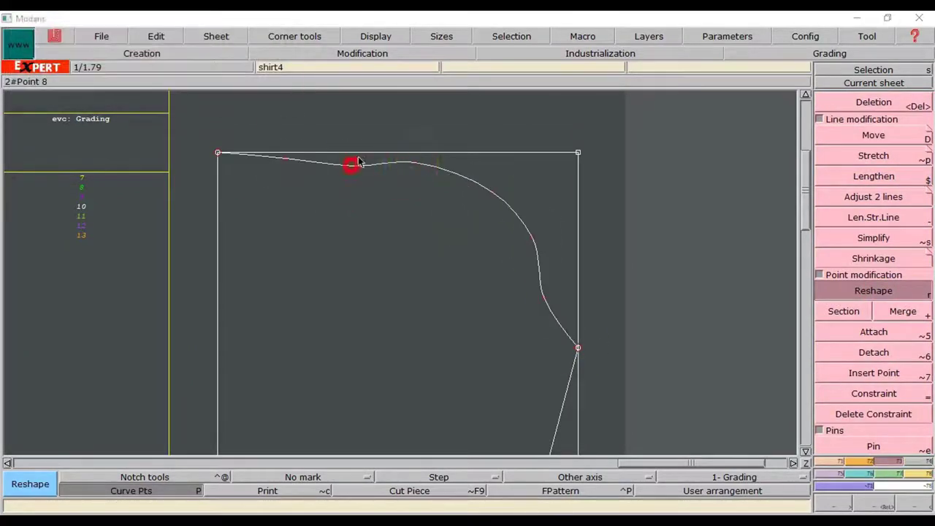
{"action": "left_click", "coordinate": [544, 296]}
{"action": "left_click_drag", "start_coordinate": [544, 296], "coordinate": [493, 190]}
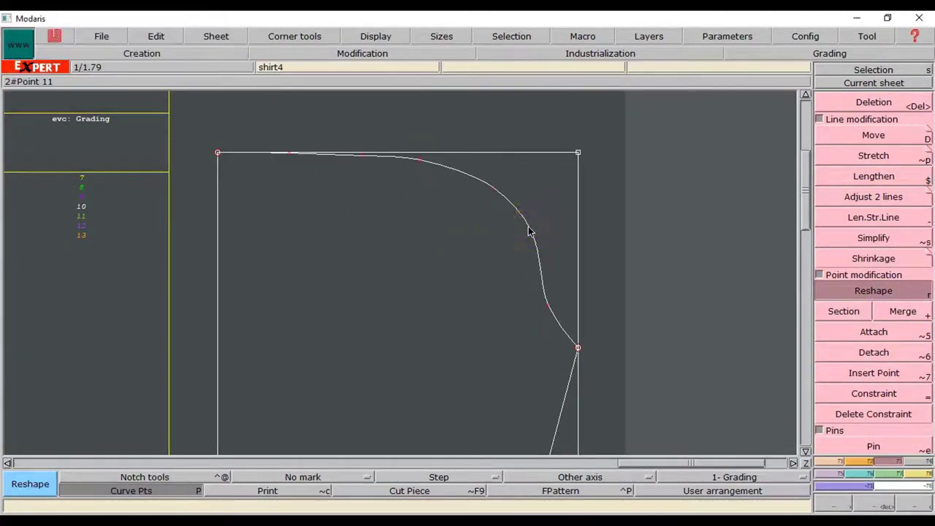
{"action": "key", "text": "F5"}
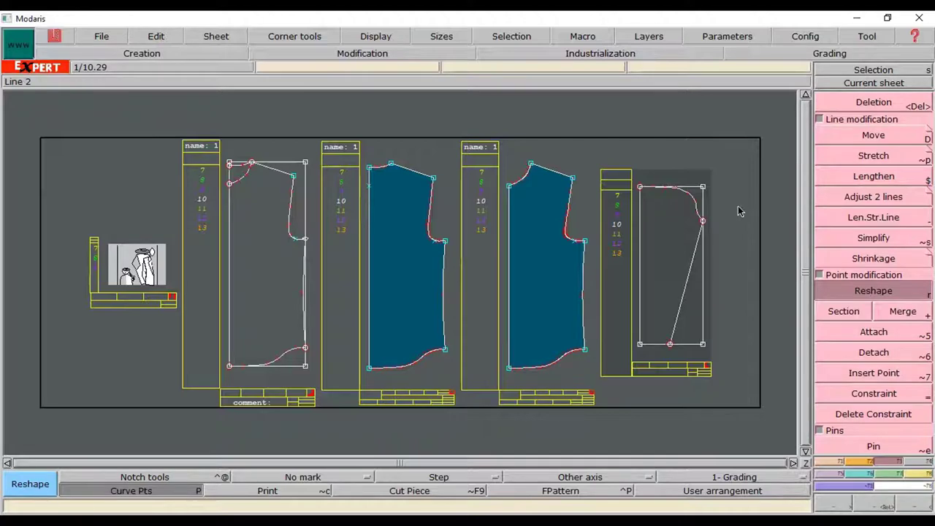
Set the tapered band's straight side length to 29.16 cm.
{"action": "left_click", "coordinate": [874, 176]}
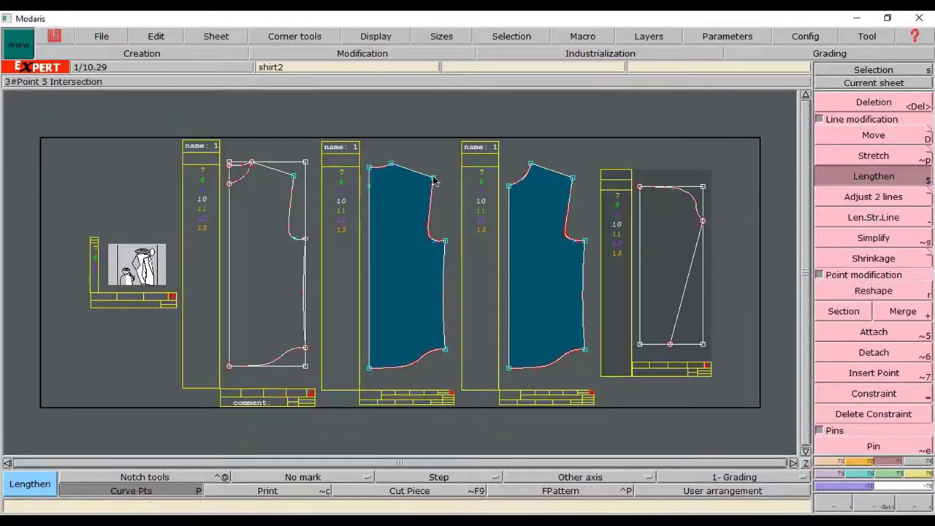
{"action": "left_click", "coordinate": [446, 246]}
{"action": "left_click", "coordinate": [584, 242]}
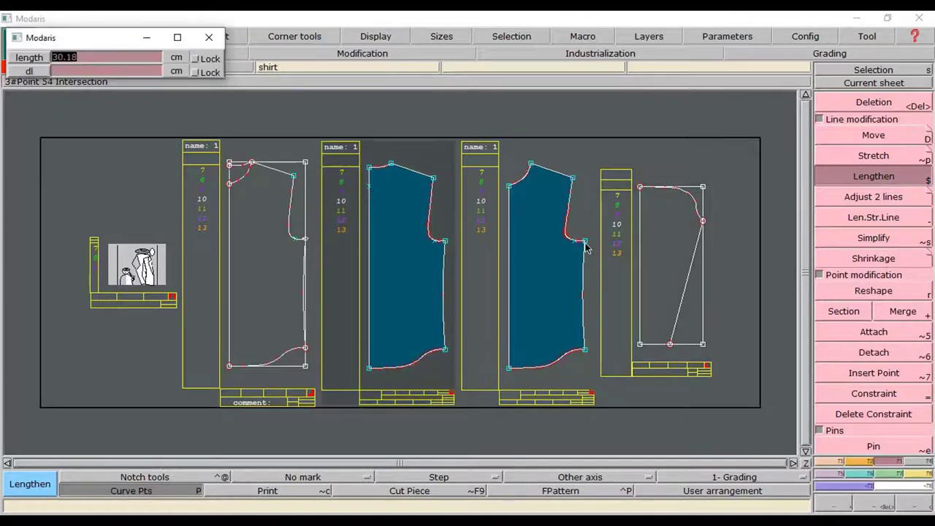
{"action": "scroll", "coordinate": [584, 249], "scroll_direction": "up", "scroll_amount": 2}
{"action": "left_click", "coordinate": [475, 191]}
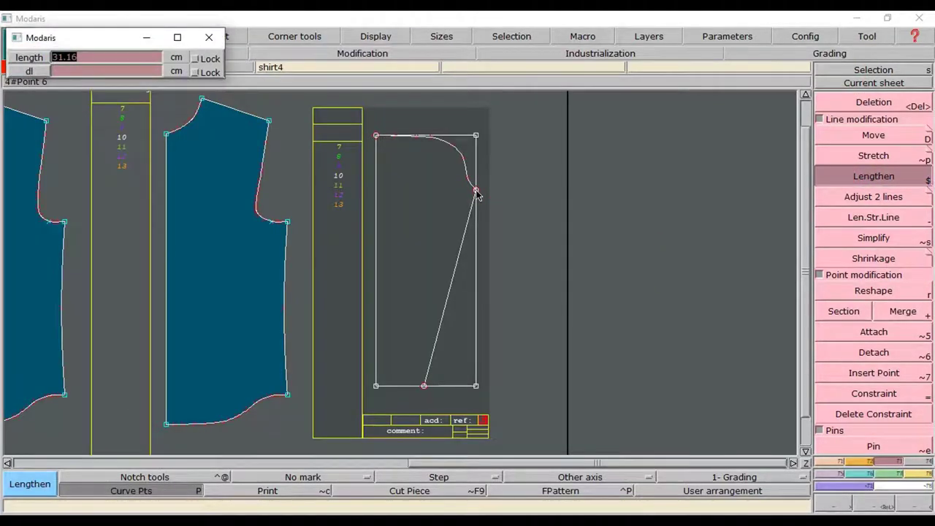
{"action": "type", "text": "29.16"}
{"action": "key", "text": "Return"}
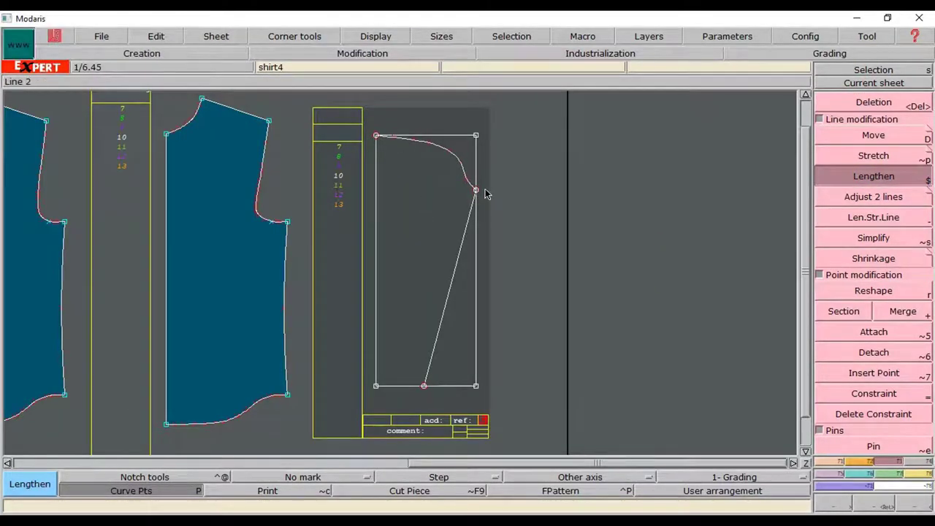
Generate a filled Seam piece from the tapered band and auto-arrange the sheets.
{"action": "left_click", "coordinate": [922, 462]}
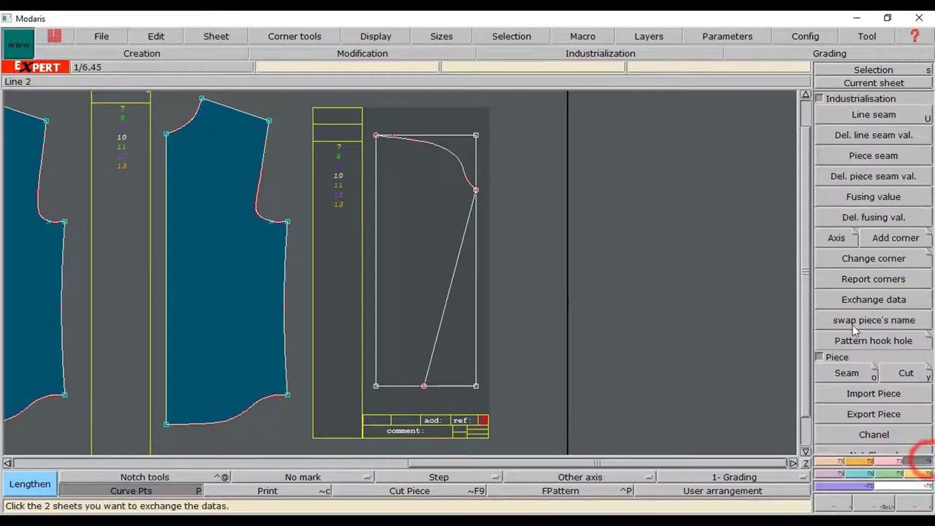
{"action": "left_click", "coordinate": [847, 373]}
{"action": "left_click", "coordinate": [435, 254]}
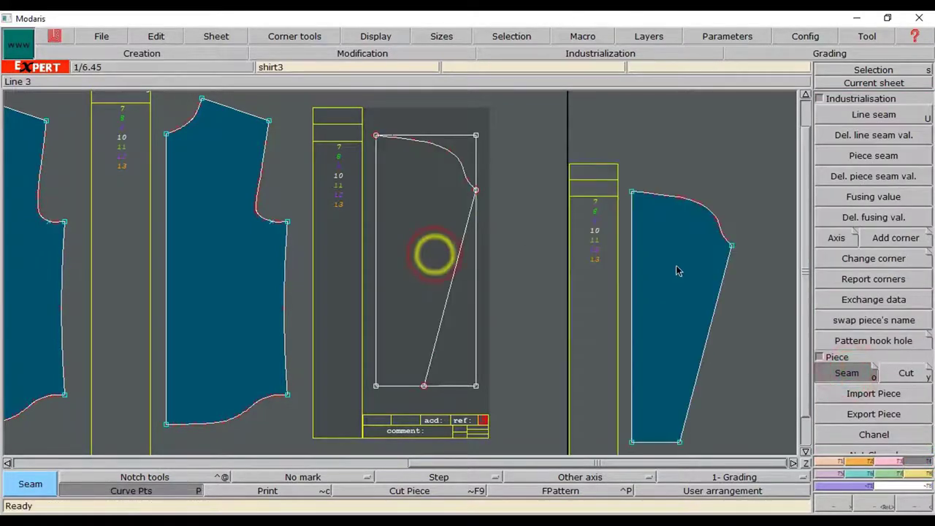
{"action": "key", "text": "F9"}
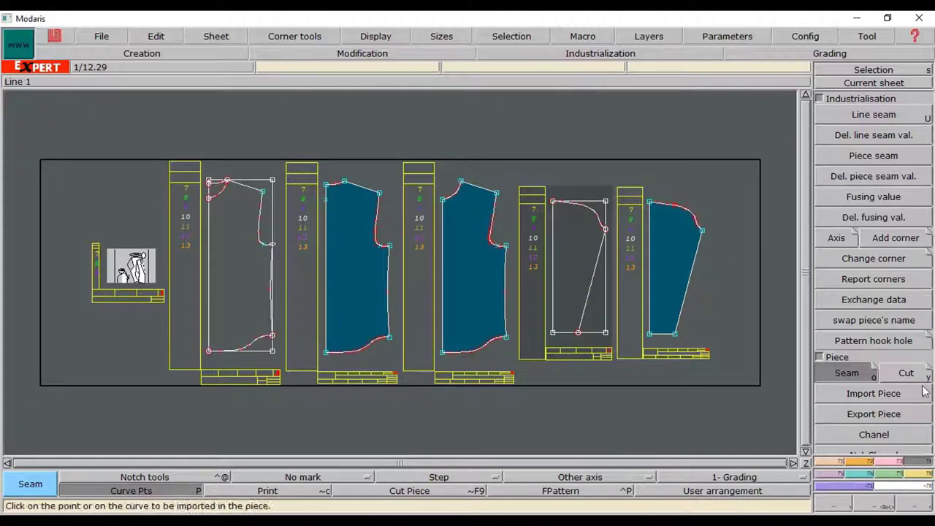
{"action": "left_click", "coordinate": [838, 472]}
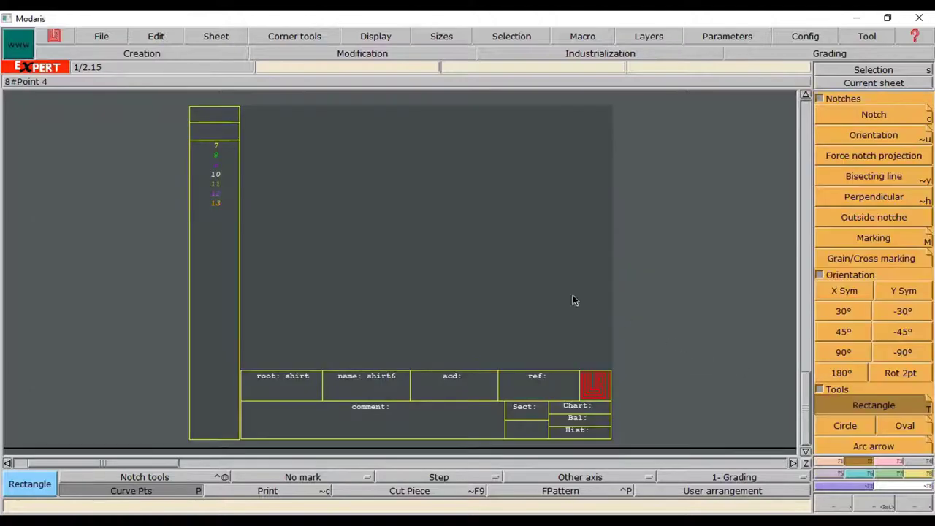
Place a rectangle of width 13.25 cm and height 7 cm on shirt6.
{"action": "left_click", "coordinate": [438, 269]}
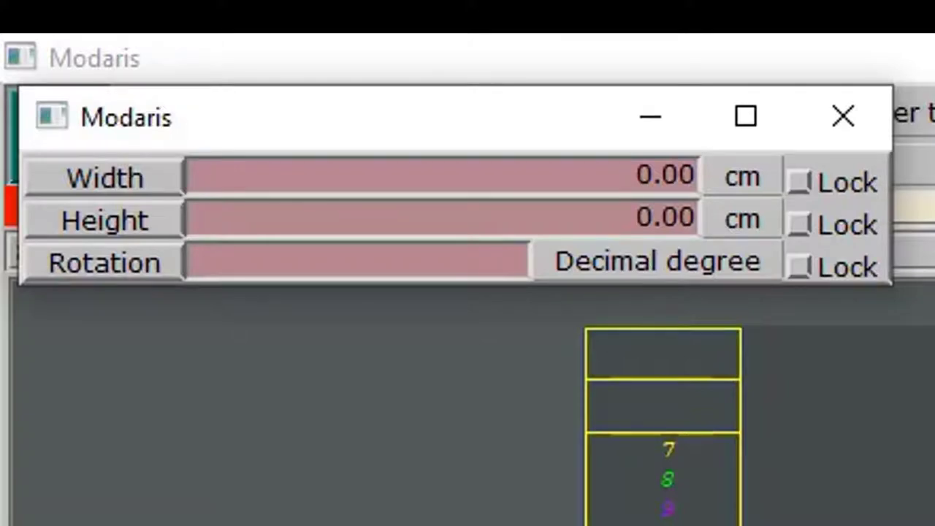
{"action": "left_click", "coordinate": [220, 175]}
{"action": "type", "text": "1"}
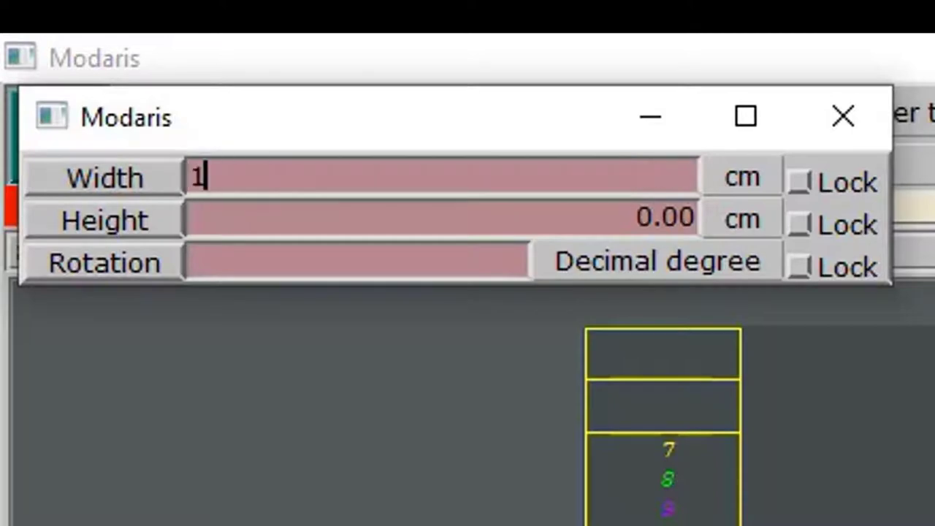
{"action": "type", "text": "3.25"}
{"action": "key", "text": "Return"}
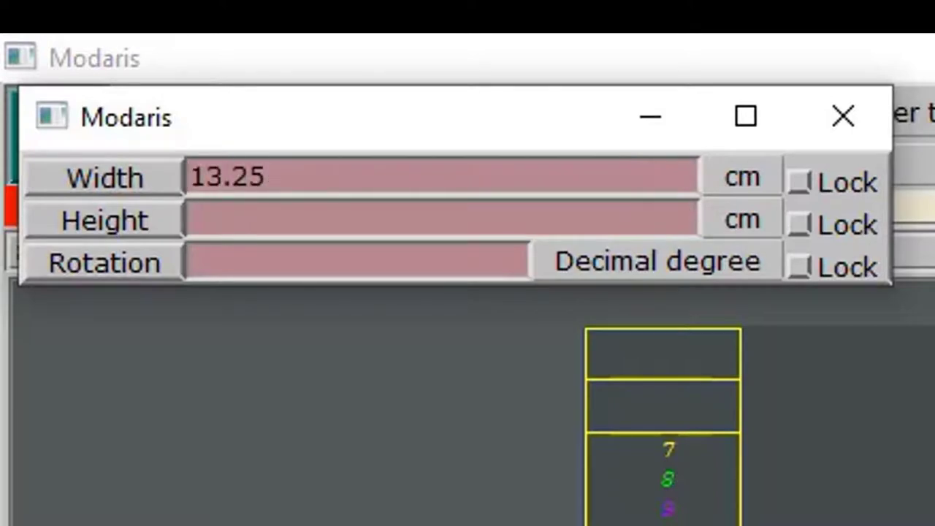
{"action": "type", "text": "7"}
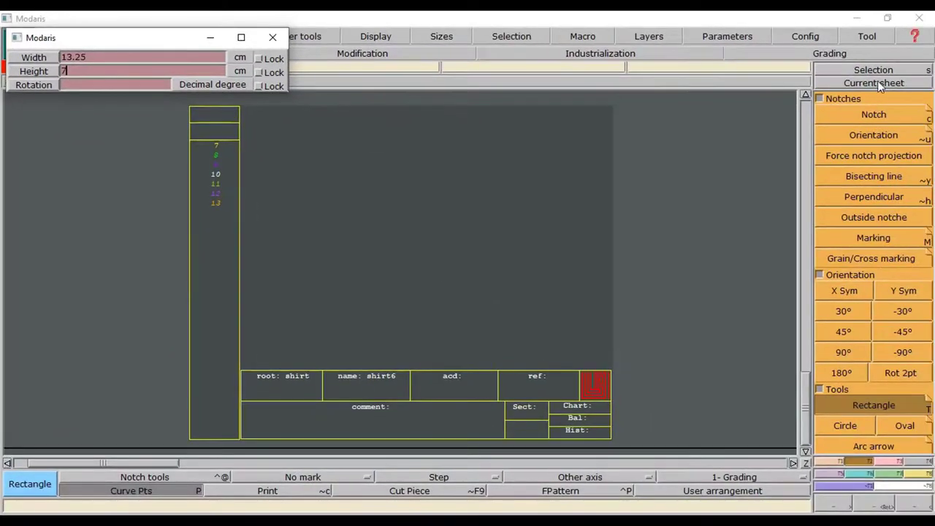
{"action": "key", "text": "Return"}
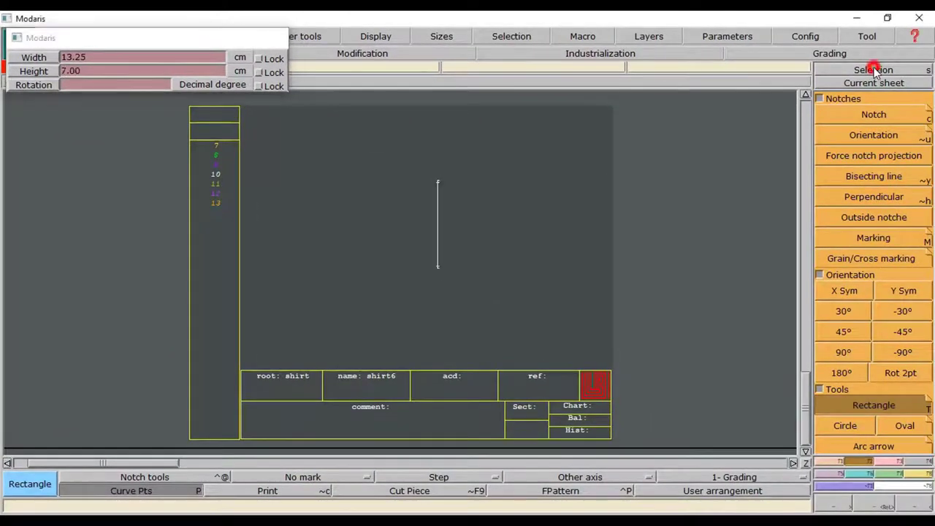
{"action": "left_click", "coordinate": [878, 83]}
{"action": "left_click", "coordinate": [386, 272]}
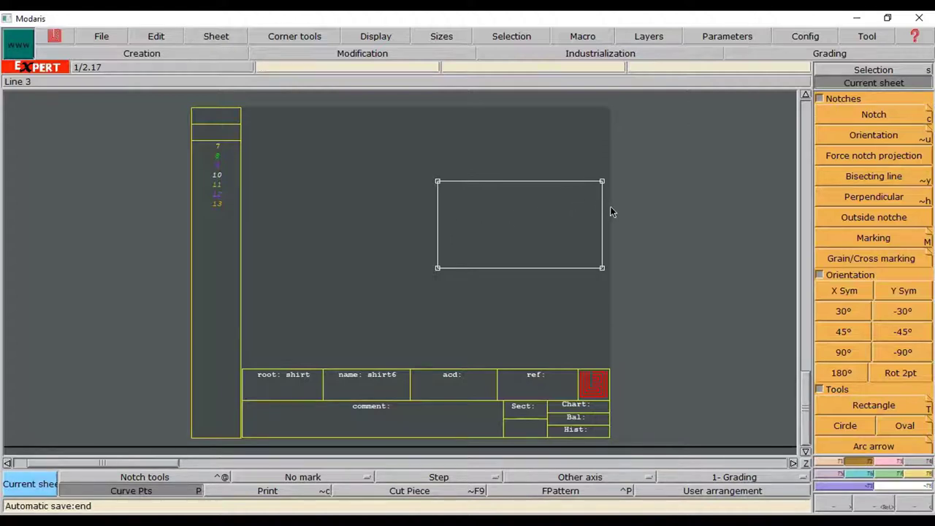
Add points 1 cm below and 1 cm left of the shirt6 rectangle's top-right corner.
{"action": "left_click", "coordinate": [830, 463]}
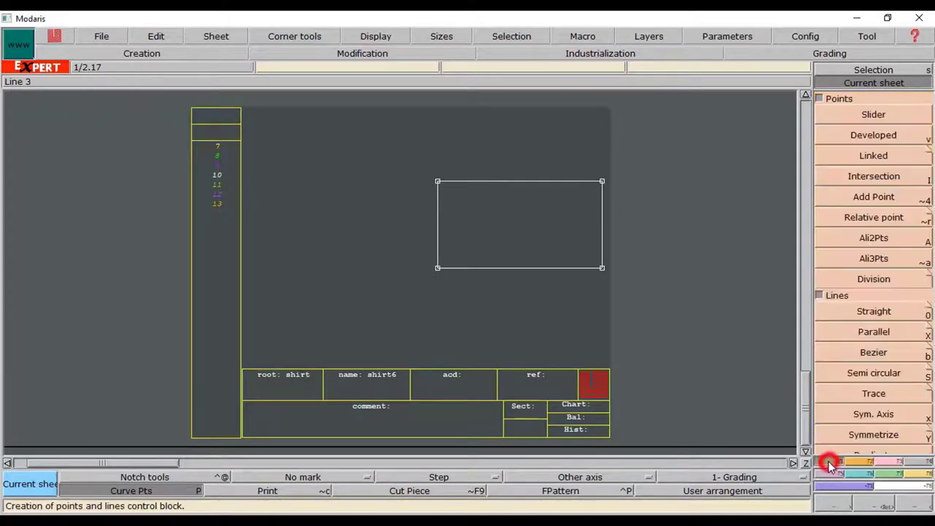
{"action": "left_click", "coordinate": [874, 196]}
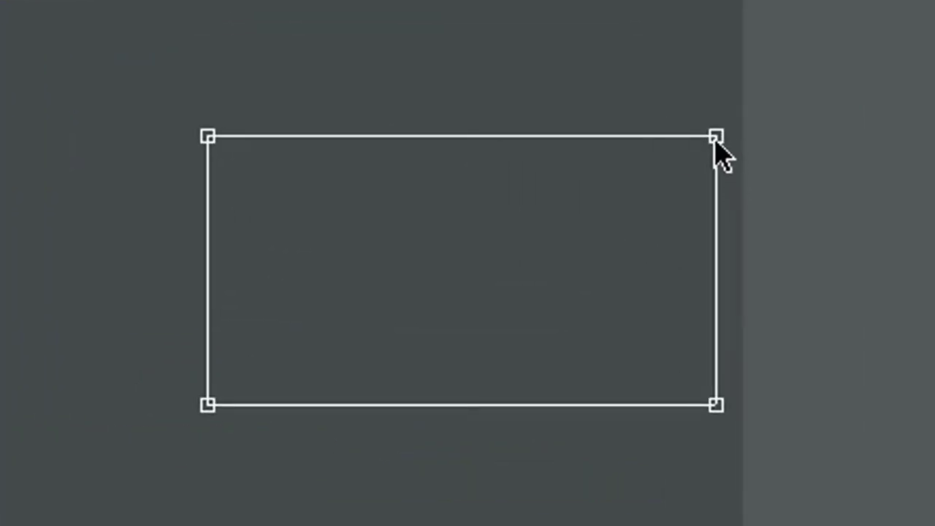
{"action": "left_click_drag", "start_coordinate": [715, 141], "coordinate": [715, 183]}
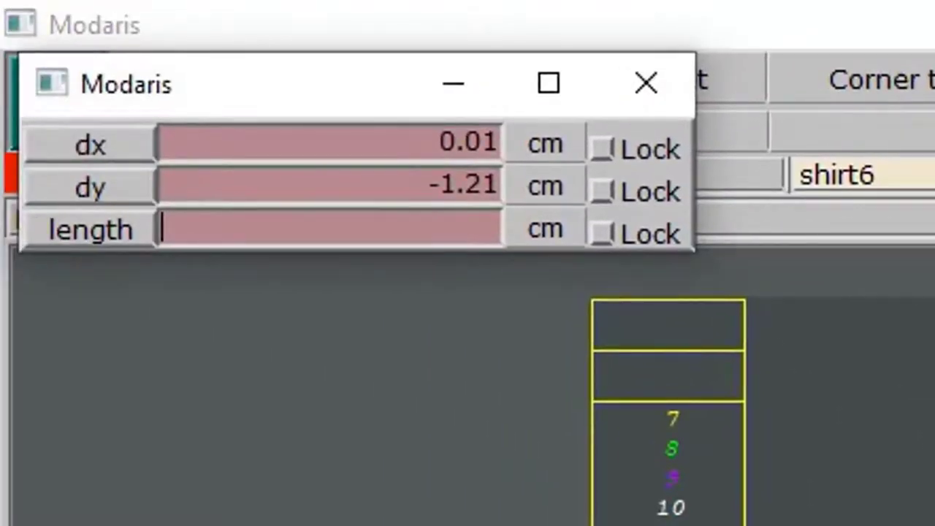
{"action": "type", "text": "-13"}
{"action": "type", "text": "-"}
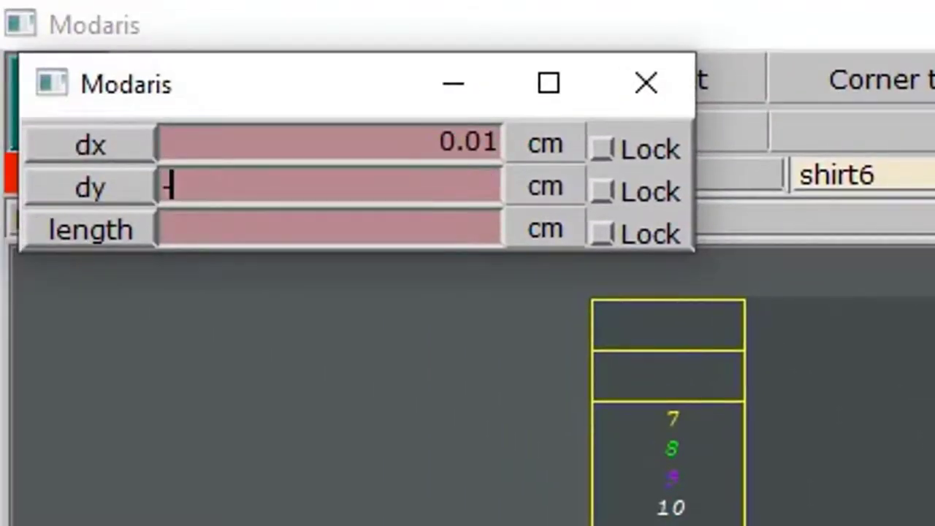
{"action": "type", "text": "1"}
{"action": "key", "text": "Return"}
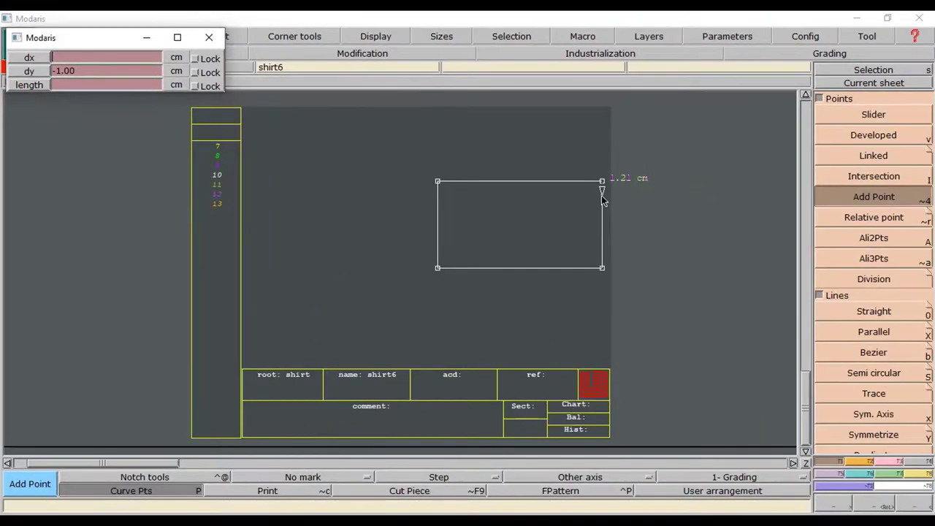
{"action": "left_click", "coordinate": [601, 195]}
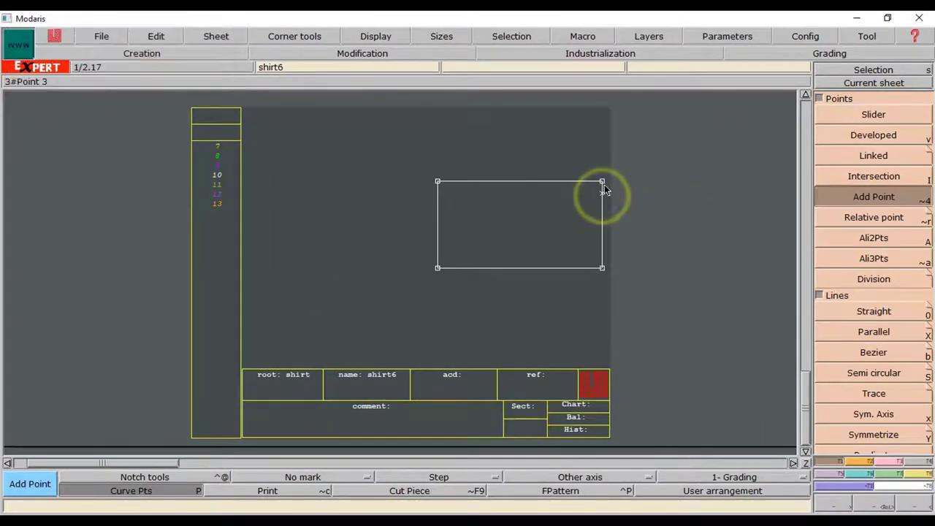
{"action": "left_click", "coordinate": [602, 184]}
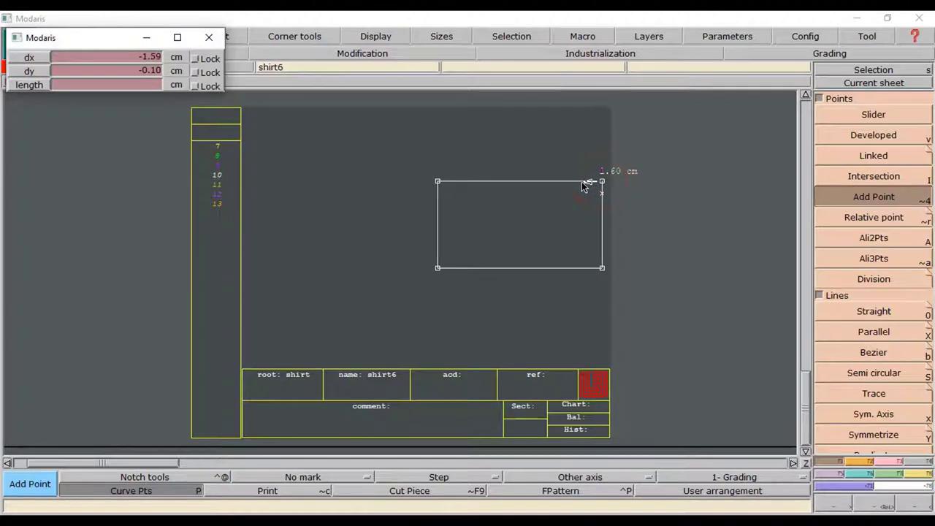
{"action": "key", "text": "Tab"}
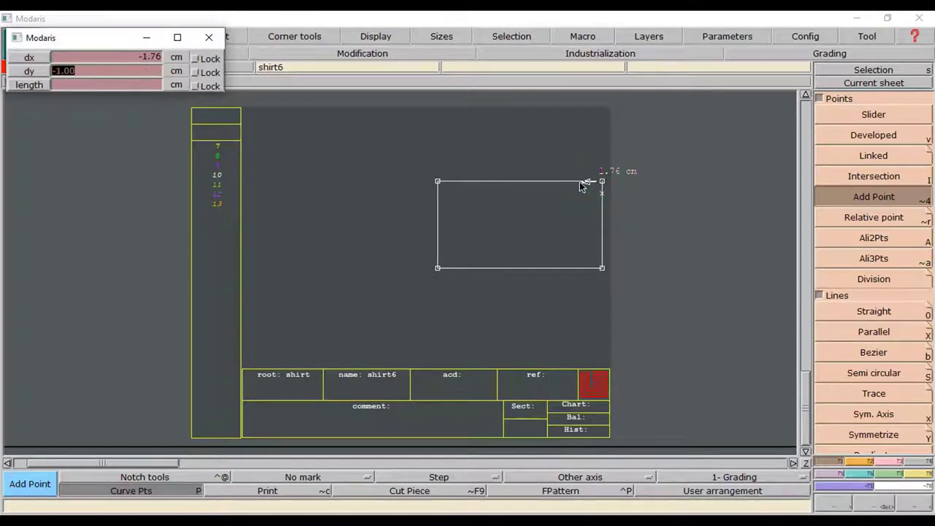
{"action": "key", "text": "BackSpace"}
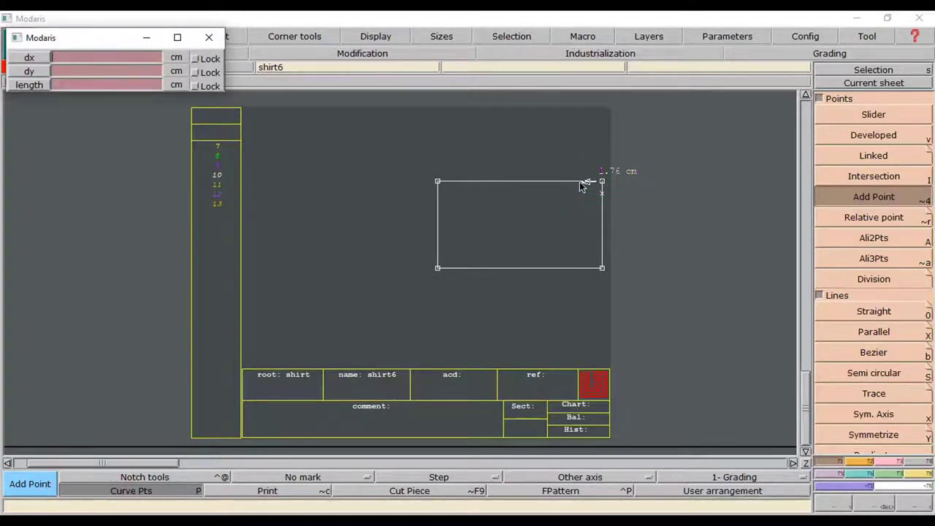
{"action": "type", "text": "-1"}
{"action": "left_click", "coordinate": [580, 182]}
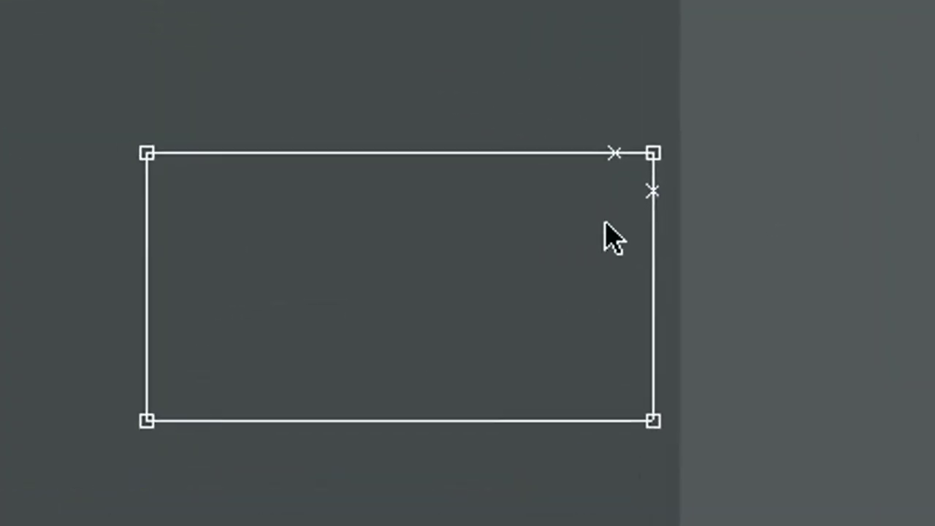
Join the two new points with a diagonal line, then build shirt6's seam piece and arrange the sheets.
{"action": "left_click", "coordinate": [618, 151]}
{"action": "left_click", "coordinate": [657, 190]}
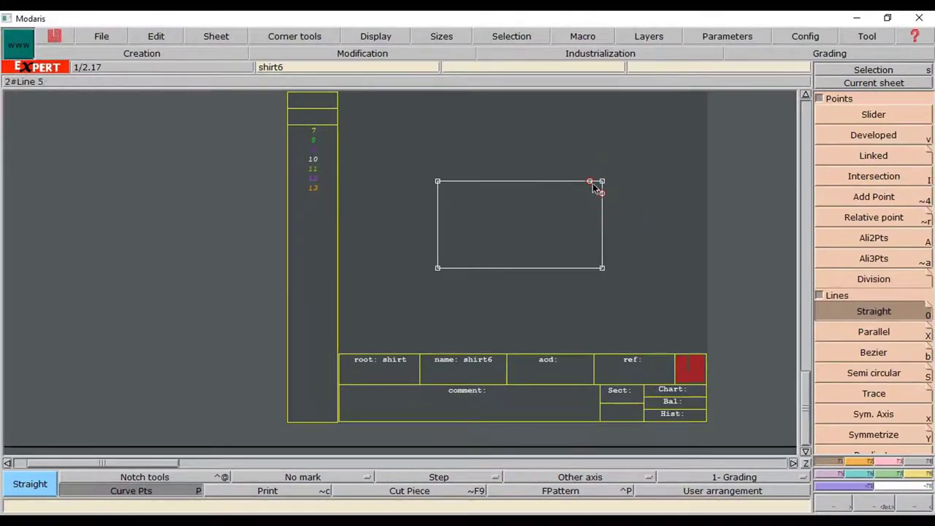
{"action": "left_click", "coordinate": [600, 53]}
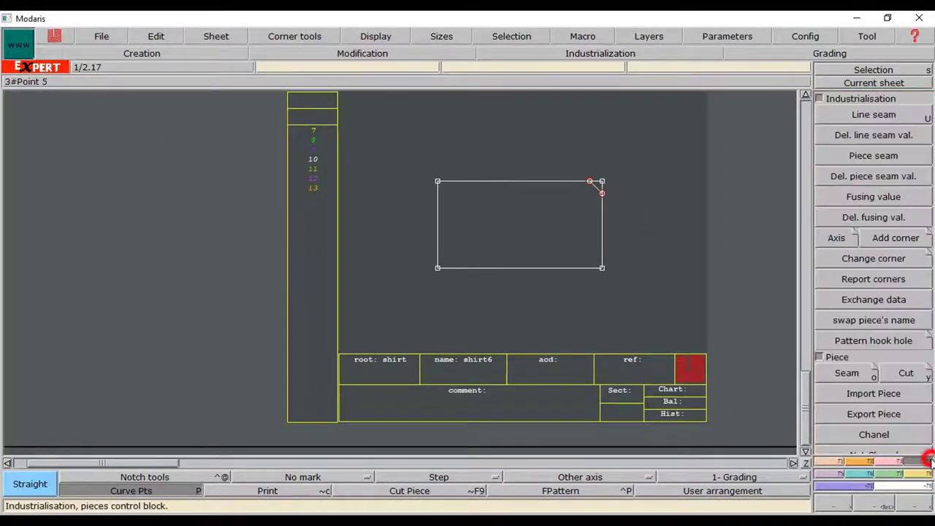
{"action": "left_click", "coordinate": [841, 375]}
{"action": "left_click", "coordinate": [533, 223]}
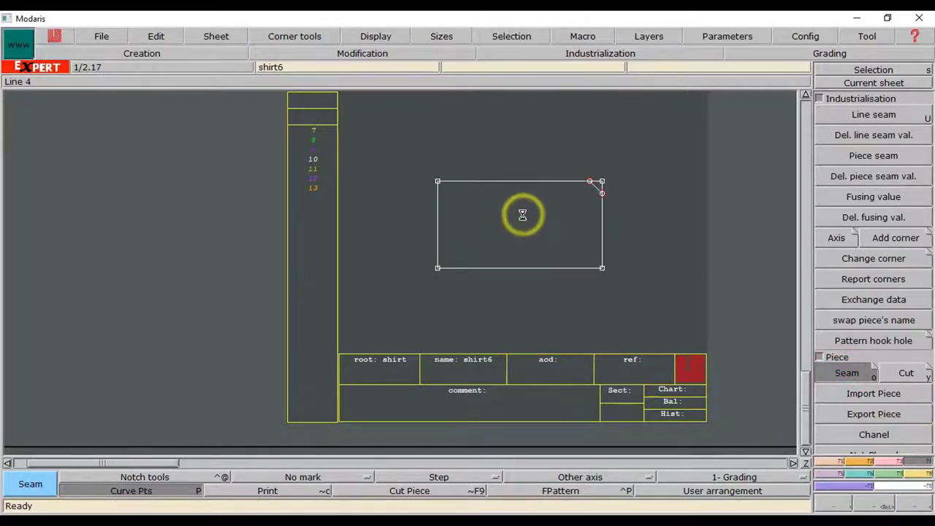
{"action": "key", "text": "space"}
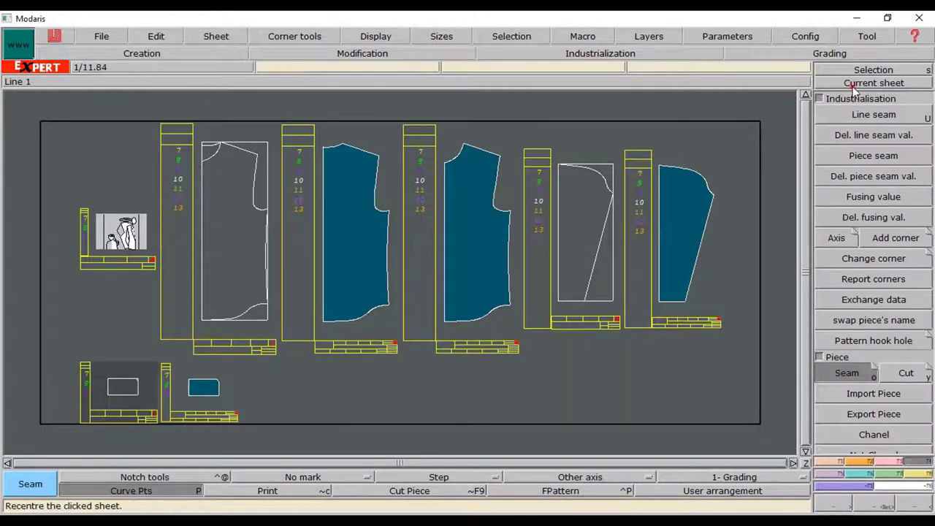
Mirror the clipped piece with Sym2Pts across its bottom-left to top-left corner edge.
{"action": "left_click", "coordinate": [874, 83]}
{"action": "left_click", "coordinate": [193, 386]}
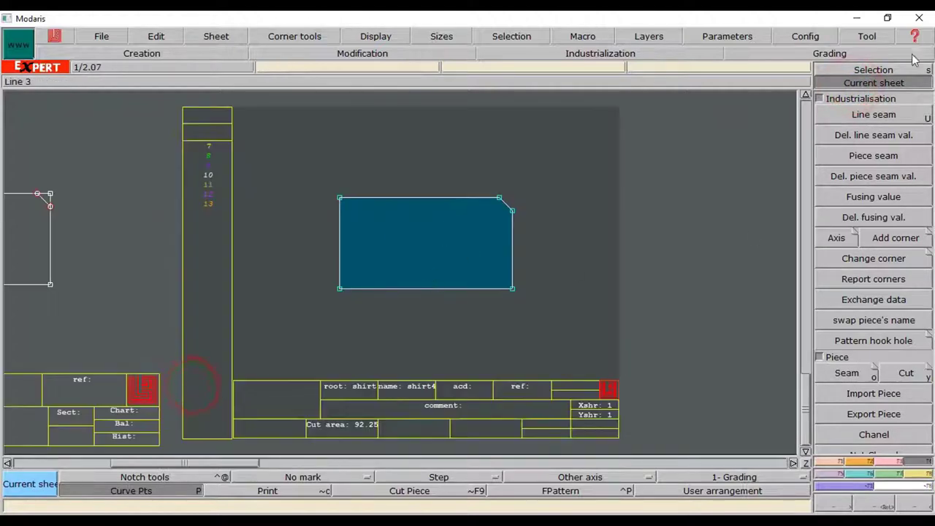
{"action": "left_click", "coordinate": [838, 475]}
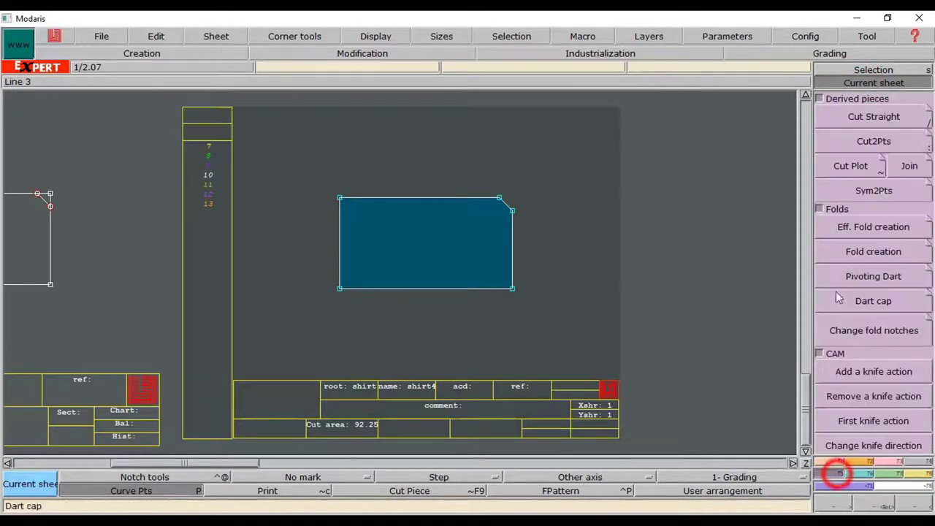
{"action": "left_click", "coordinate": [870, 191]}
{"action": "left_click", "coordinate": [341, 288]}
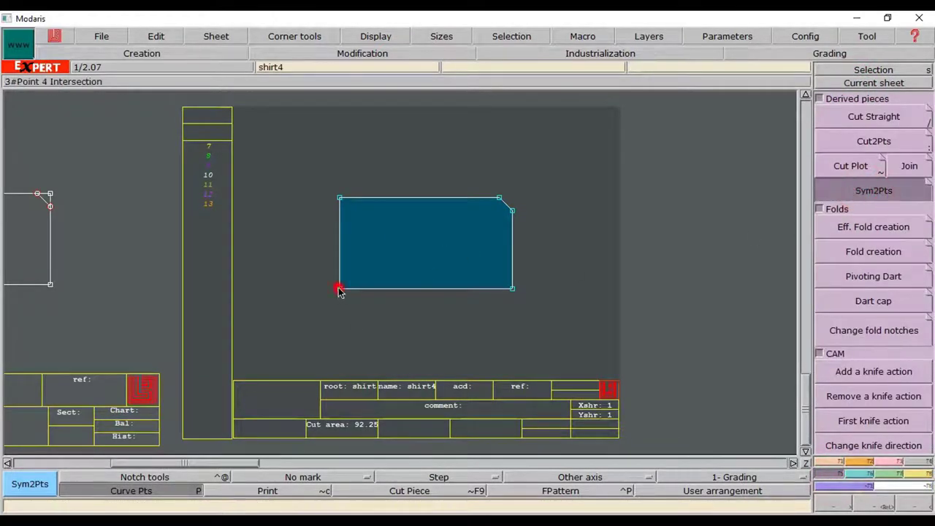
{"action": "left_click", "coordinate": [339, 197]}
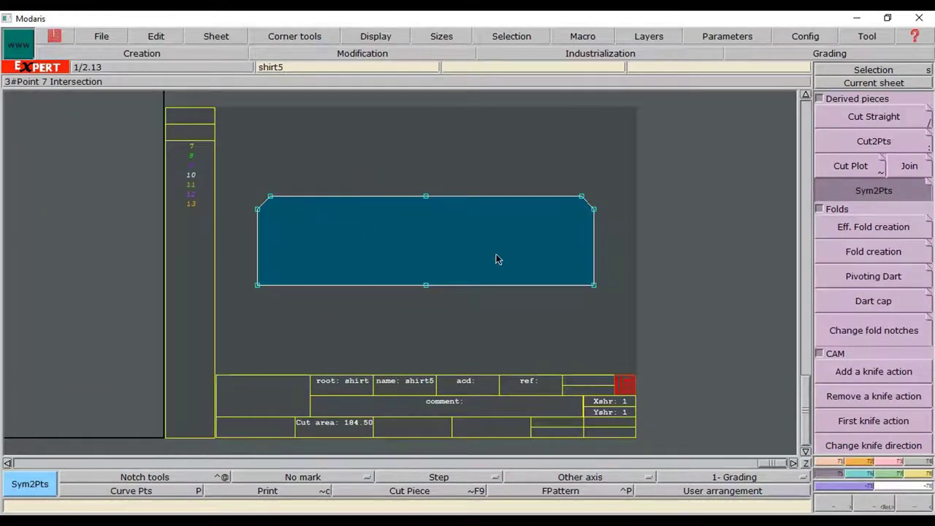
{"action": "key", "text": "F5"}
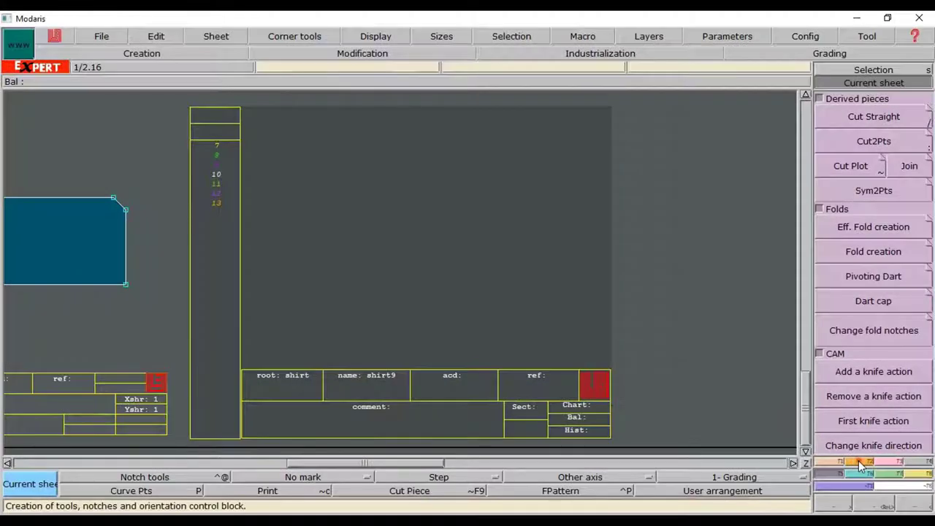
Create a rectangle with width 21.5 and height 4.8 on the shirt9 sheet.
{"action": "left_click", "coordinate": [862, 464]}
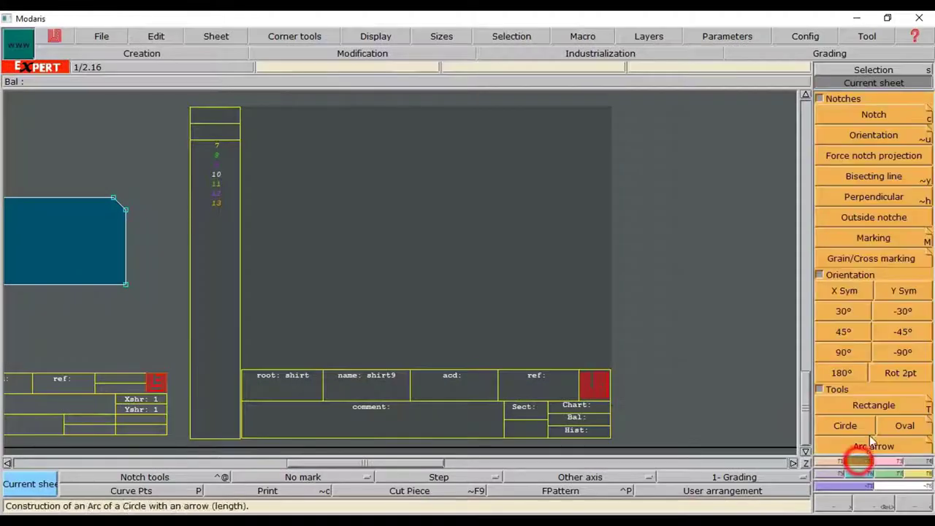
{"action": "left_click", "coordinate": [867, 404]}
{"action": "left_click", "coordinate": [388, 249]}
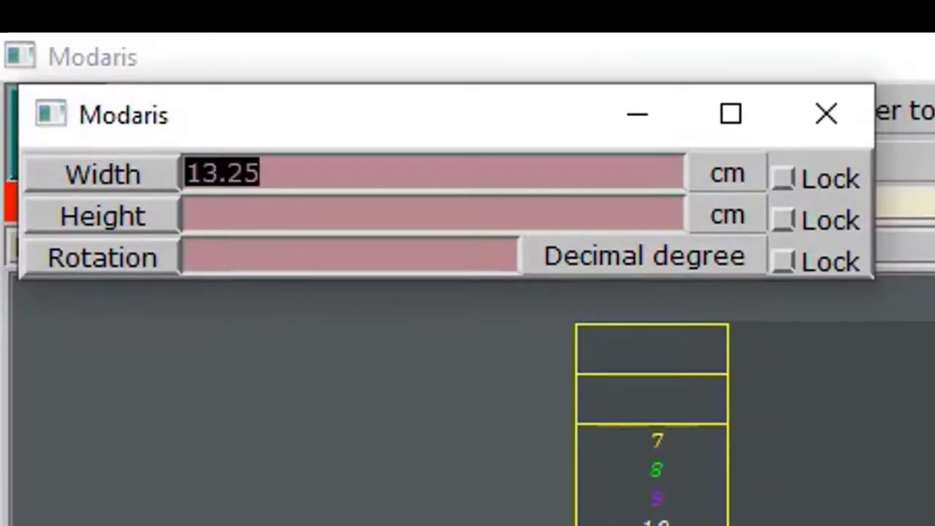
{"action": "type", "text": "1"}
{"action": "key", "text": "BackSpace"}
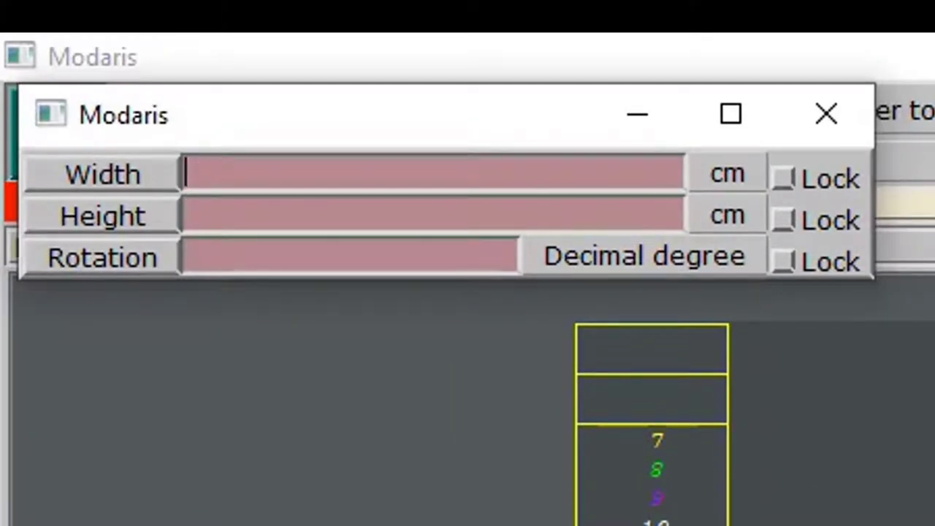
{"action": "type", "text": "21.5"}
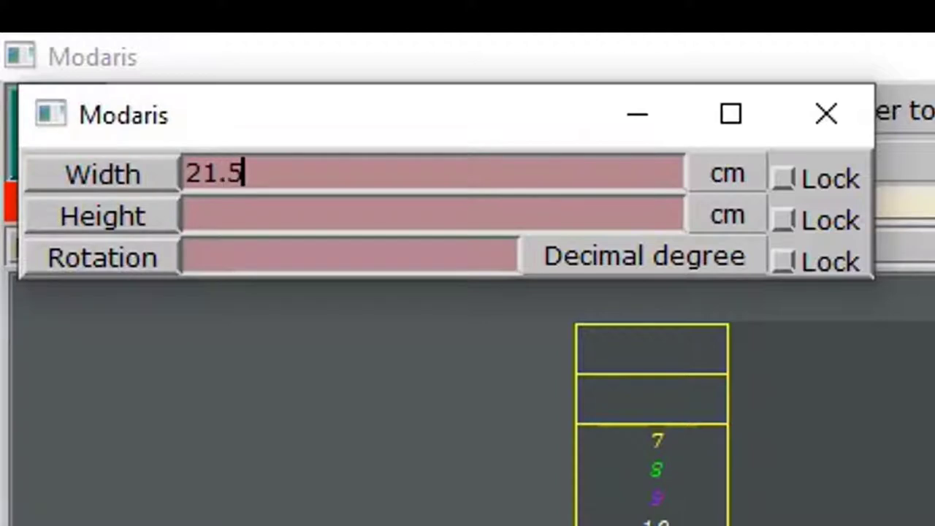
{"action": "key", "text": "Tab"}
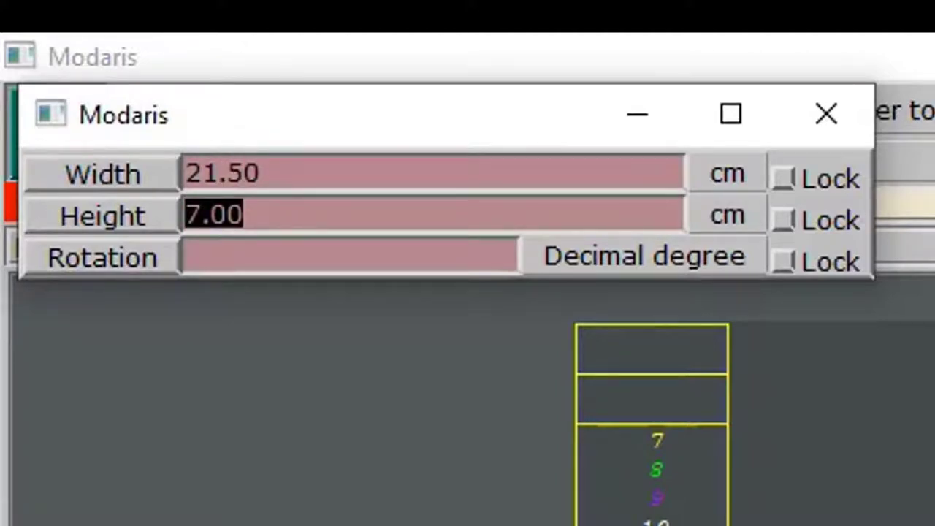
{"action": "type", "text": "4.8"}
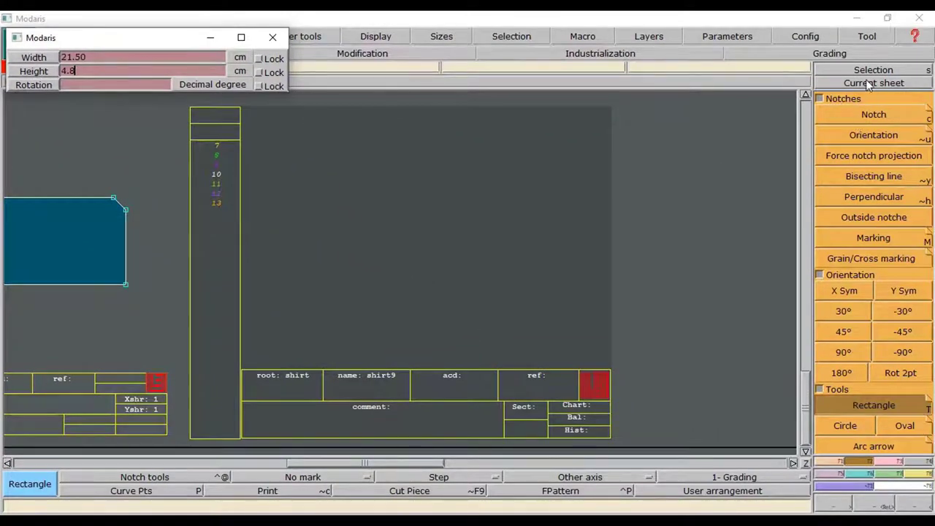
{"action": "key", "text": "Return"}
Recentre the view on the shirt9 sheet.
{"action": "left_click", "coordinate": [866, 83]}
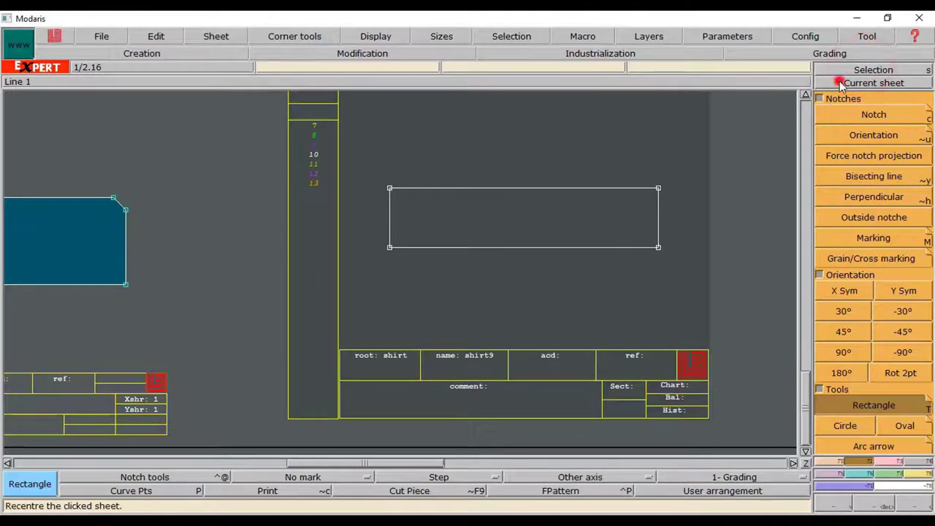
{"action": "left_click", "coordinate": [560, 223]}
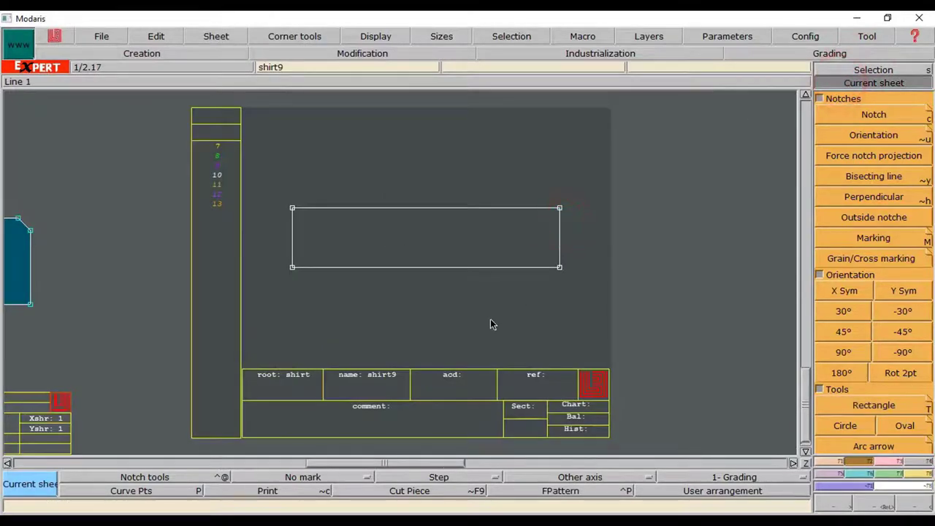
{"action": "left_click", "coordinate": [559, 253]}
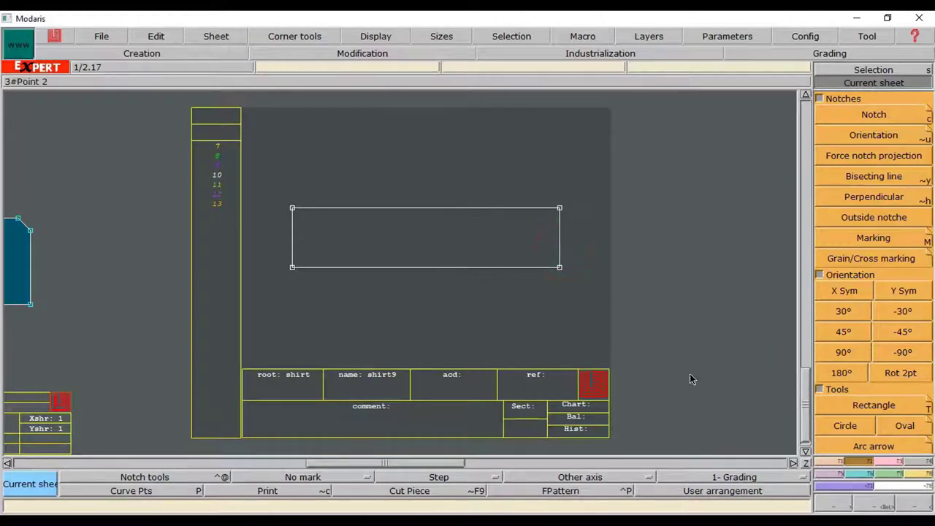
{"action": "left_click", "coordinate": [841, 473]}
Draw a parallel line at distance 1 cm inside the rectangle's right edge.
{"action": "left_click", "coordinate": [869, 331]}
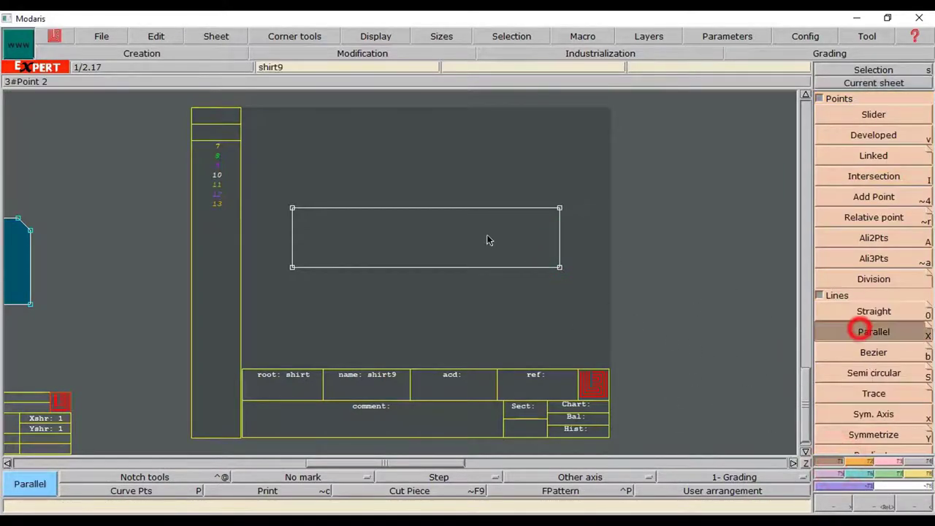
{"action": "left_click", "coordinate": [559, 237]}
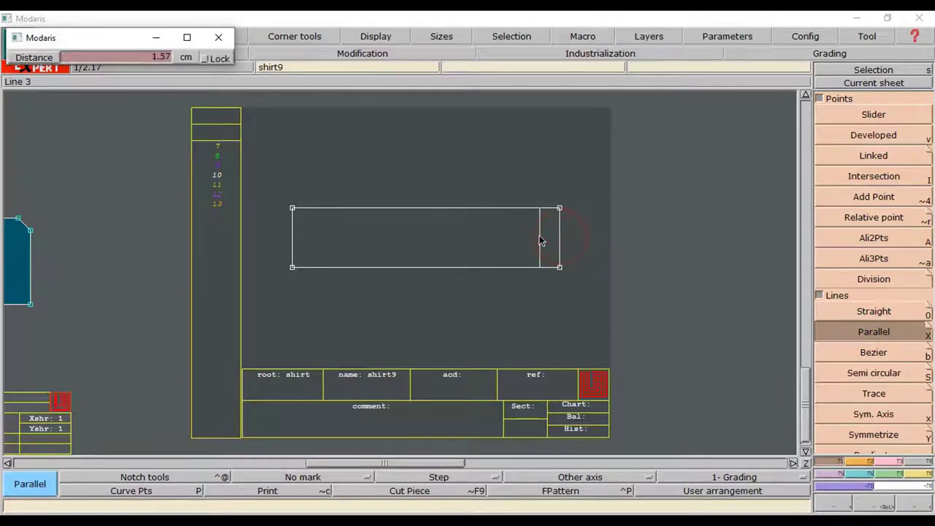
{"action": "type", "text": "1"}
{"action": "key", "text": "Return"}
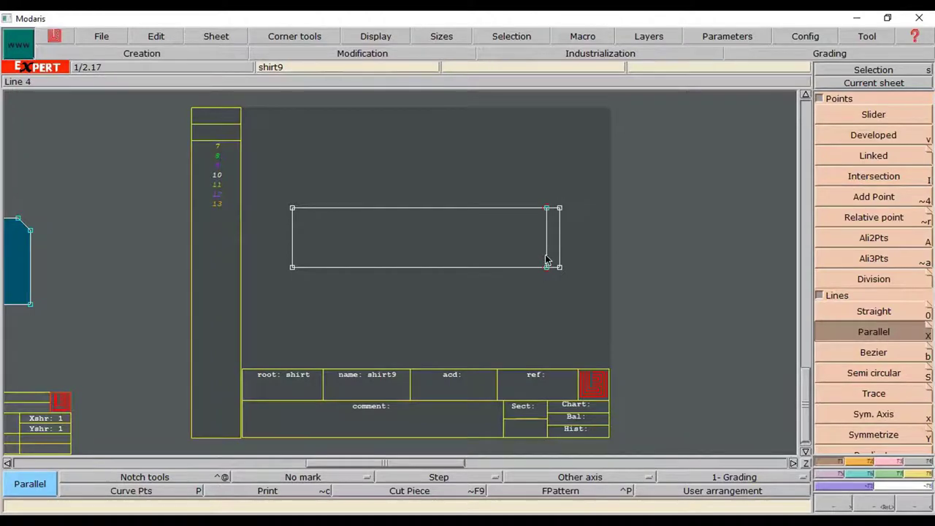
{"action": "left_click", "coordinate": [891, 462]}
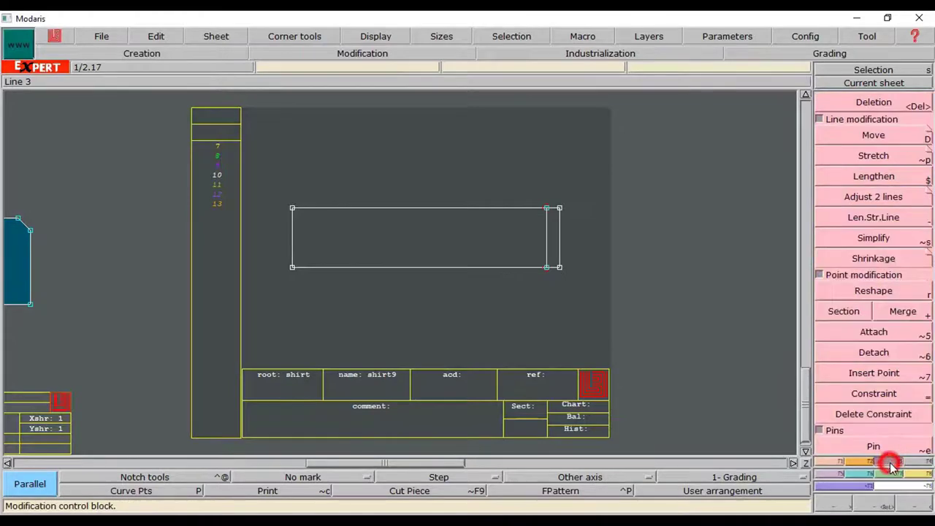
Lengthen the right edge upward and the inner parallel line downward by 0.75 cm each.
{"action": "left_click", "coordinate": [866, 218]}
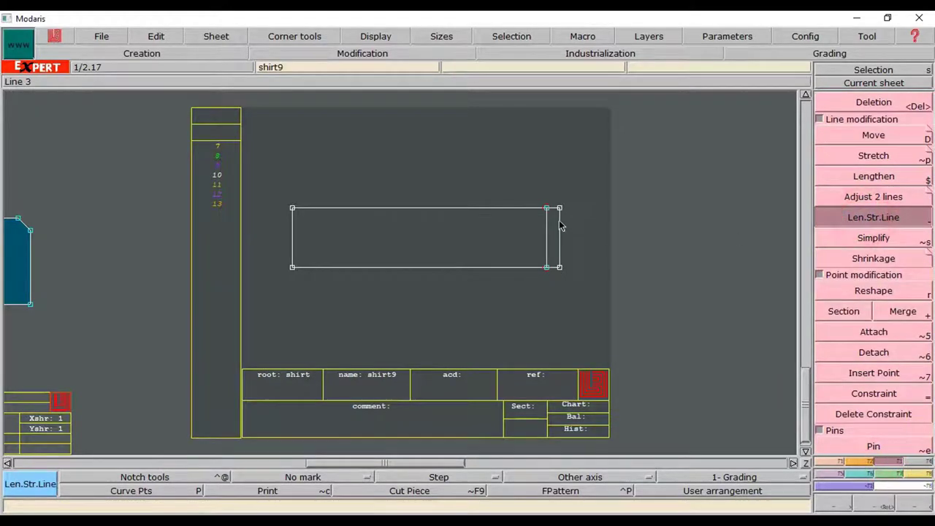
{"action": "left_click", "coordinate": [559, 216]}
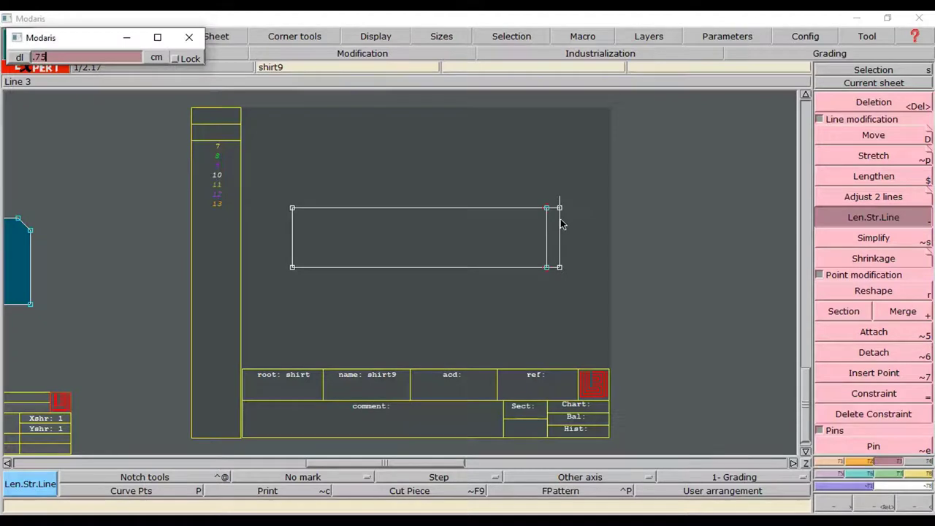
{"action": "type", "text": ".75"}
{"action": "left_click", "coordinate": [560, 222]}
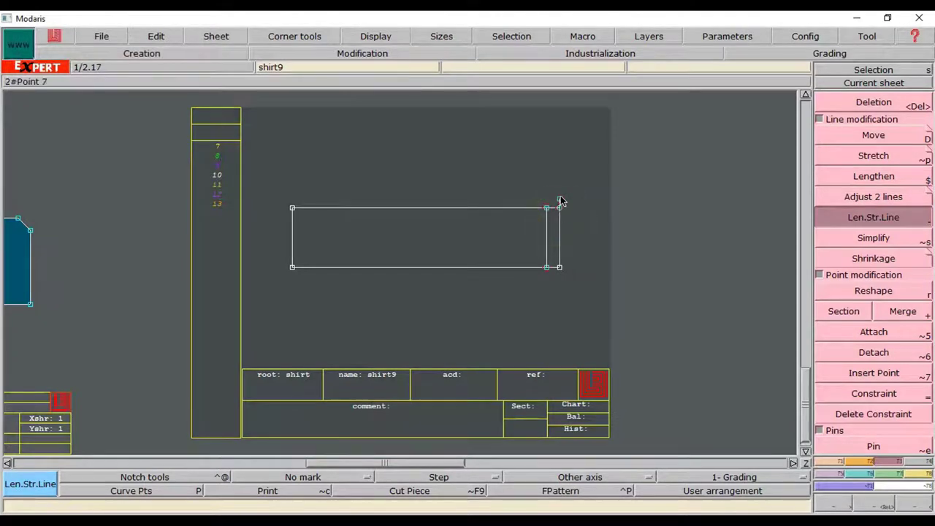
{"action": "left_click", "coordinate": [548, 257]}
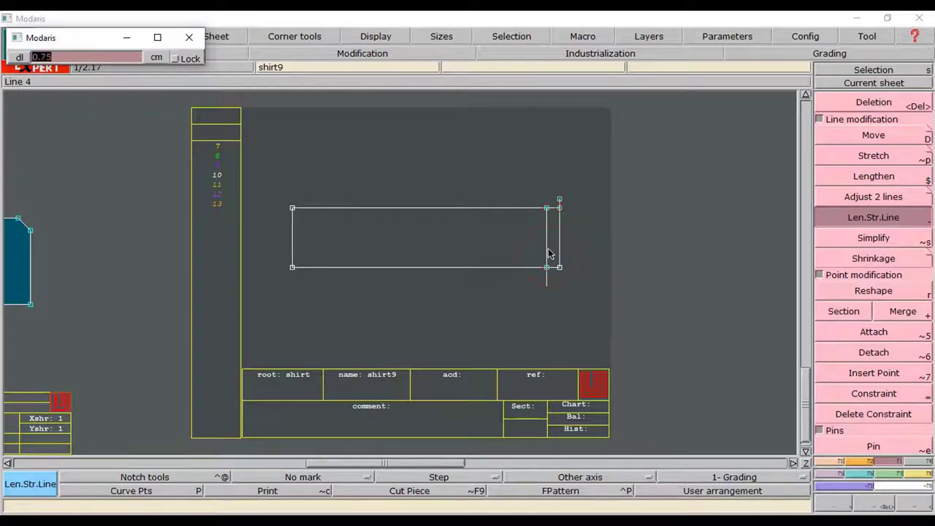
{"action": "left_click", "coordinate": [549, 252]}
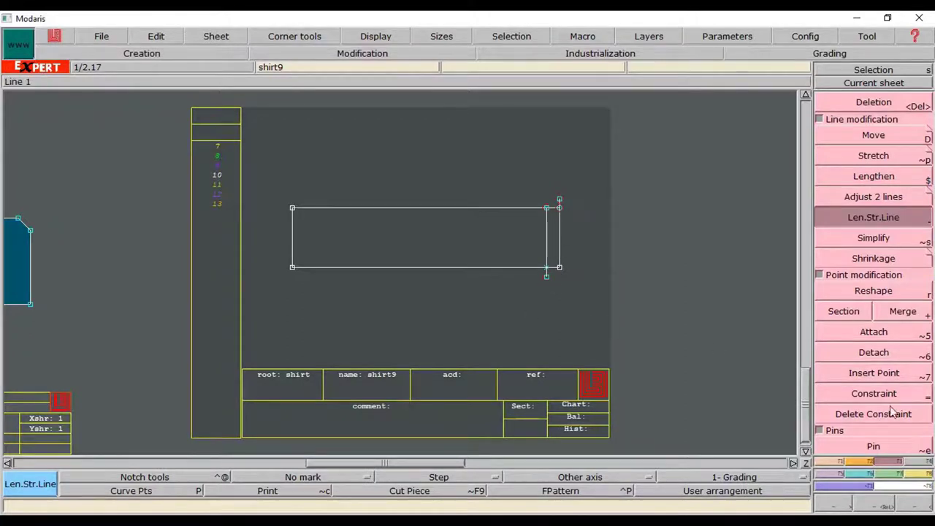
{"action": "left_click", "coordinate": [840, 463]}
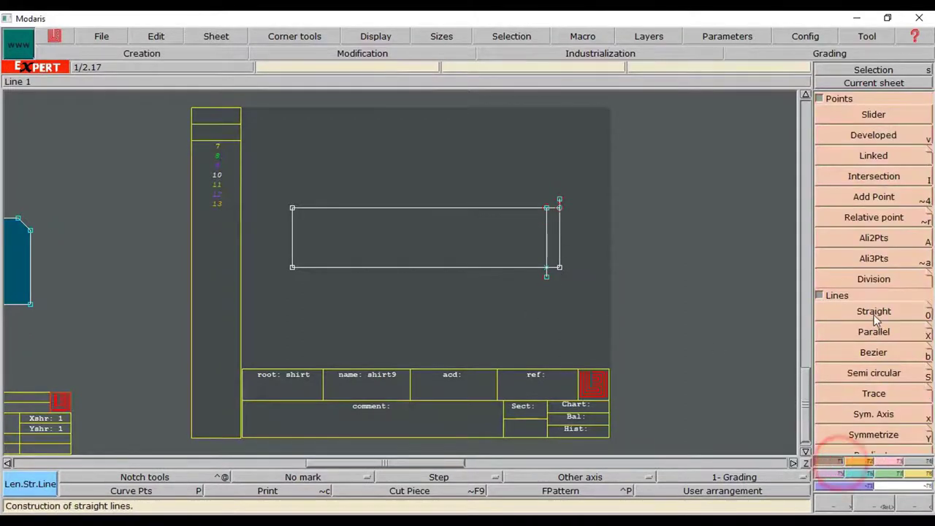
Draw a straight line from the right edge's extended top end to the inner line's extended bottom end.
{"action": "left_click", "coordinate": [875, 311]}
{"action": "left_click", "coordinate": [559, 200]}
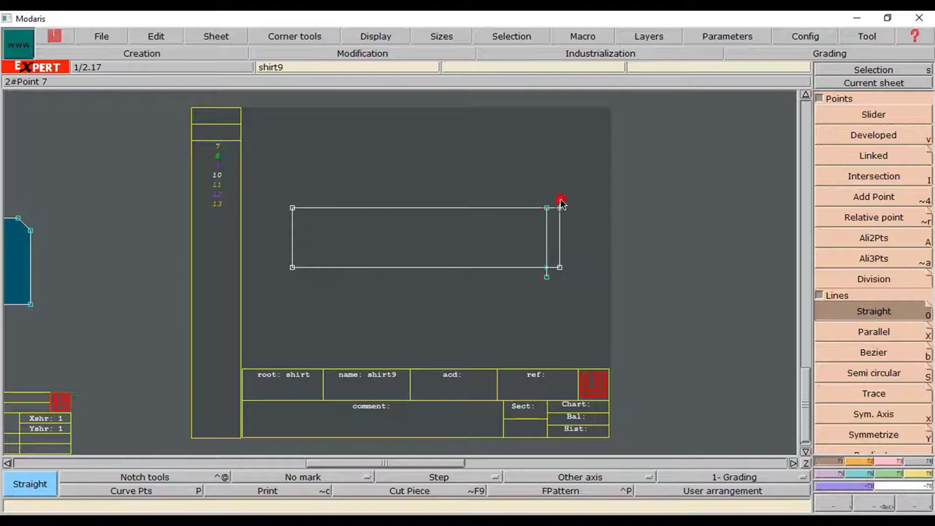
{"action": "left_click", "coordinate": [546, 277]}
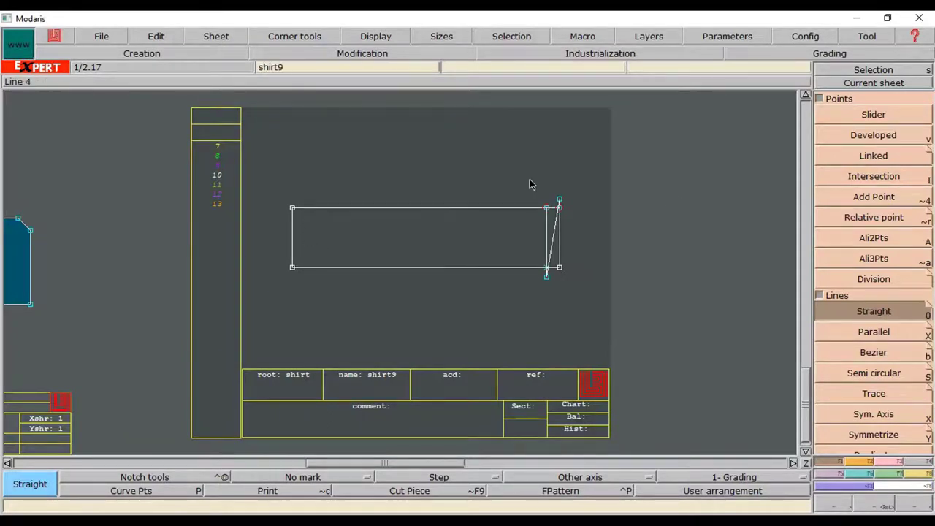
{"action": "left_click", "coordinate": [862, 352]}
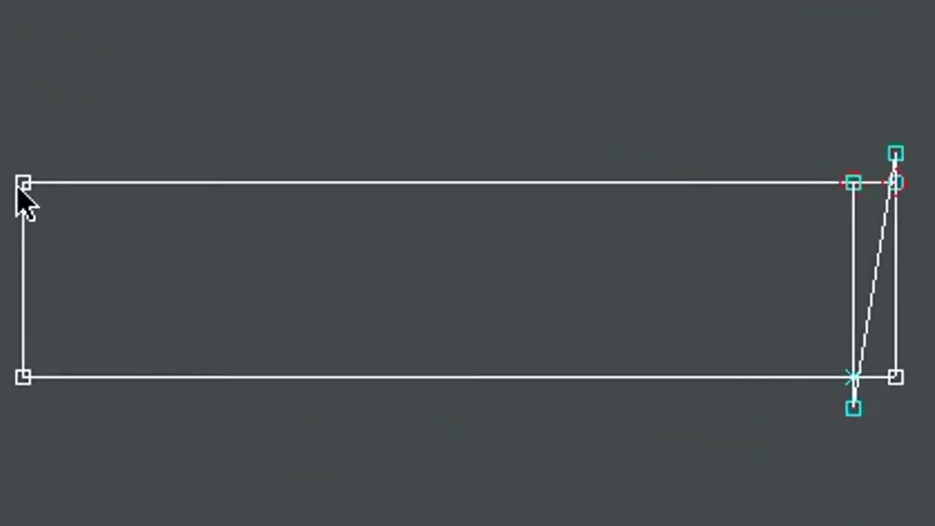
Draw Bezier curves from the top-left and bottom-left corners to the extended right points, then zoom in.
{"action": "left_click", "coordinate": [24, 183]}
{"action": "left_click", "coordinate": [505, 152]}
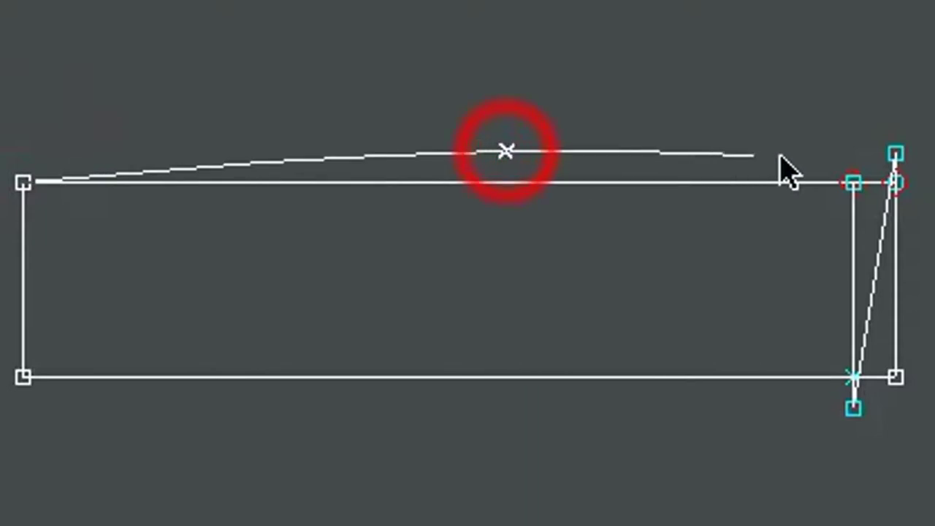
{"action": "right_click", "coordinate": [896, 154]}
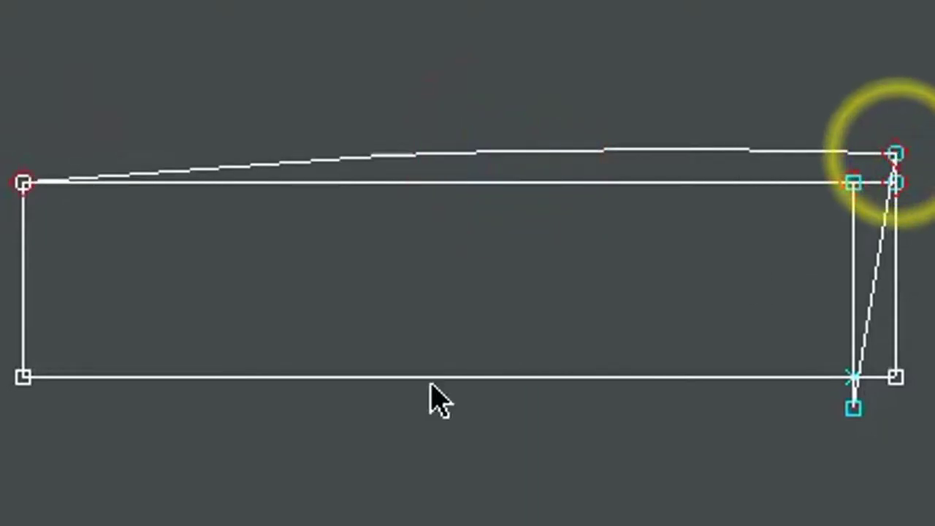
{"action": "left_click", "coordinate": [24, 377]}
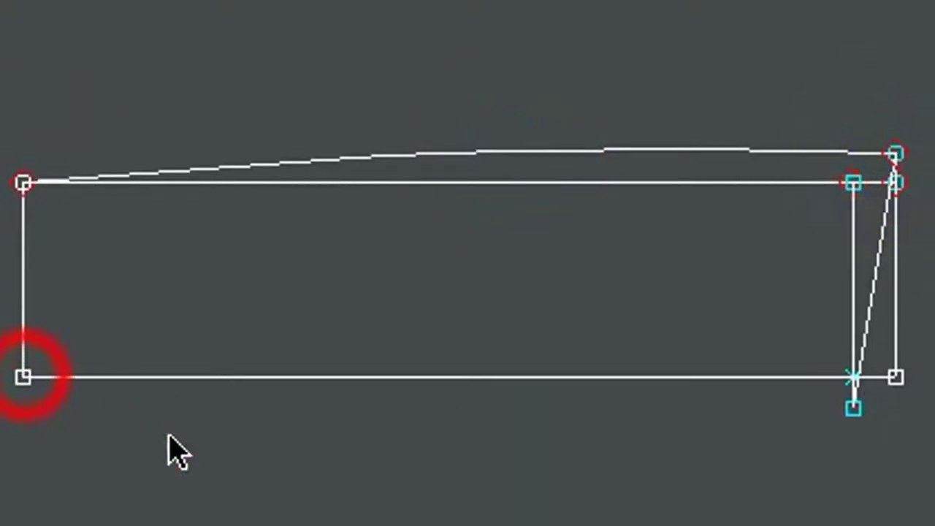
{"action": "left_click", "coordinate": [458, 406]}
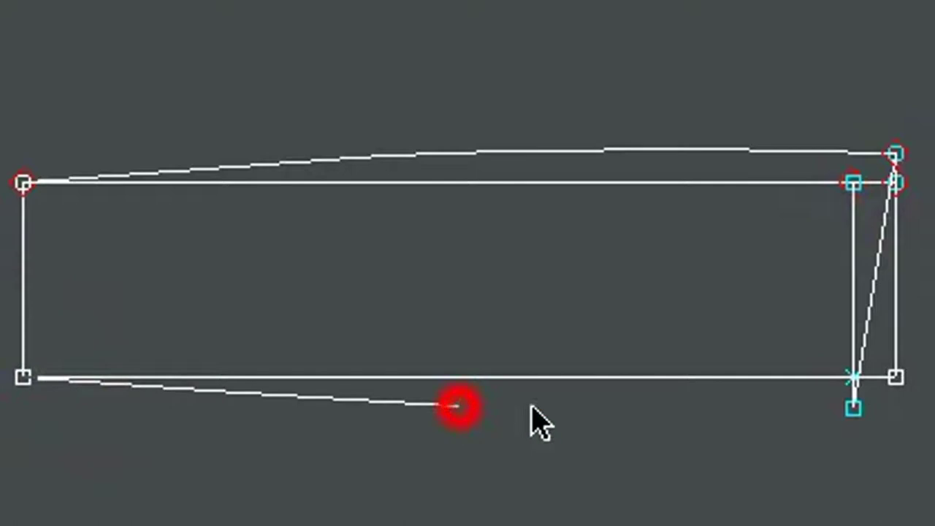
{"action": "right_click", "coordinate": [854, 409]}
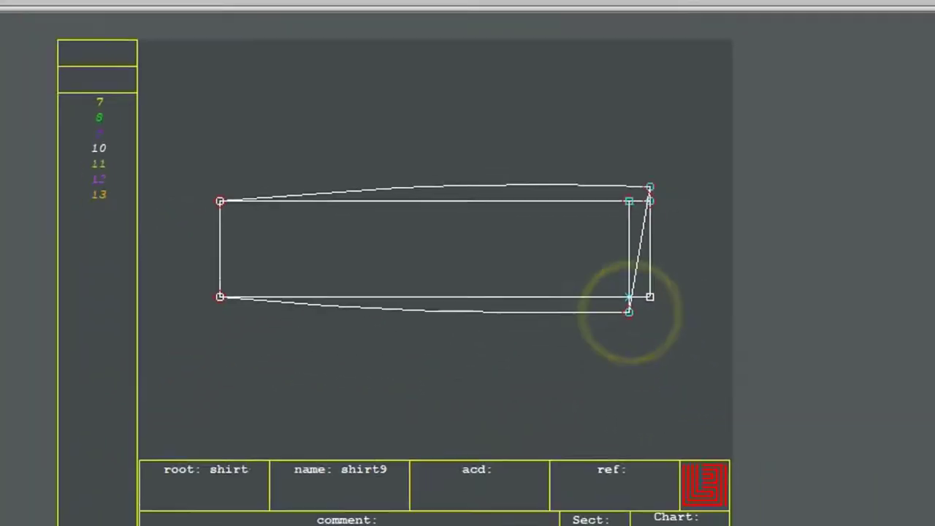
{"action": "left_click", "coordinate": [263, 179]}
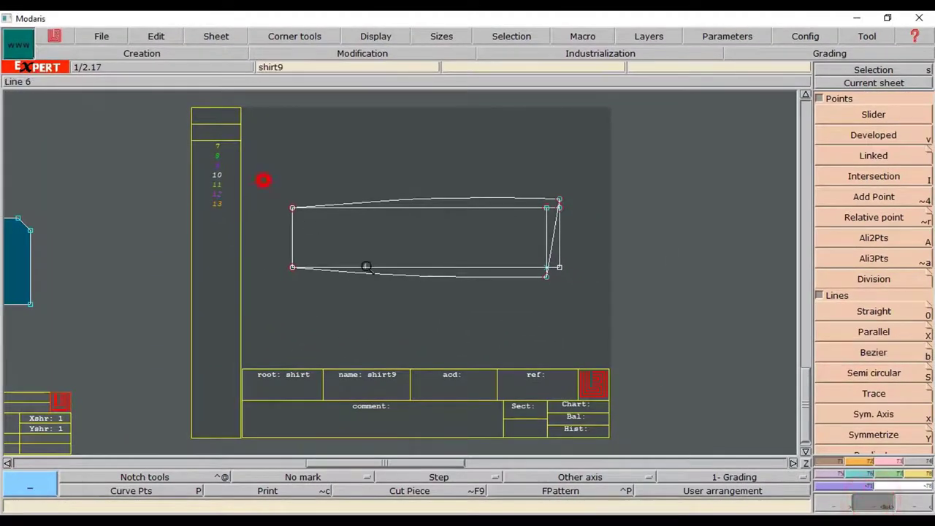
{"action": "left_click", "coordinate": [589, 314]}
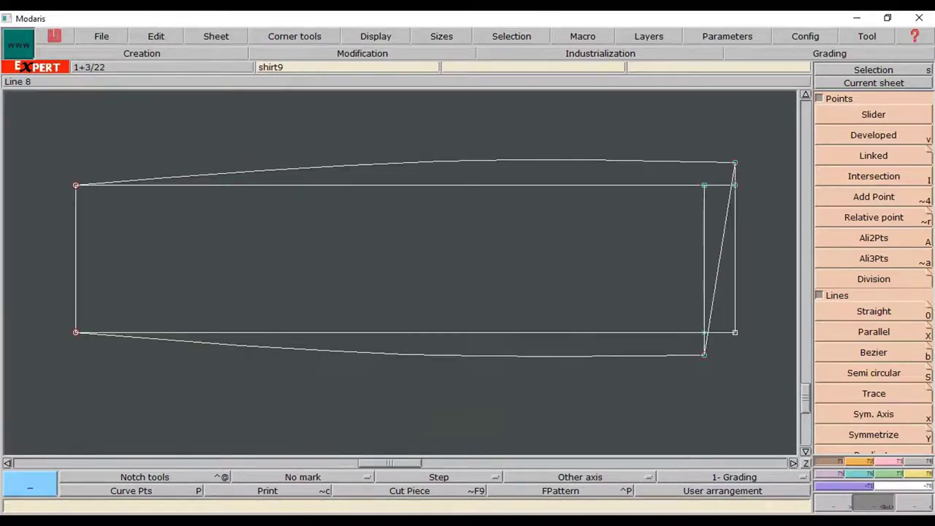
Reshape the top and bottom Bezier curves into flatter tapers toward the band's right end.
{"action": "left_click", "coordinate": [897, 460]}
{"action": "left_click", "coordinate": [887, 288]}
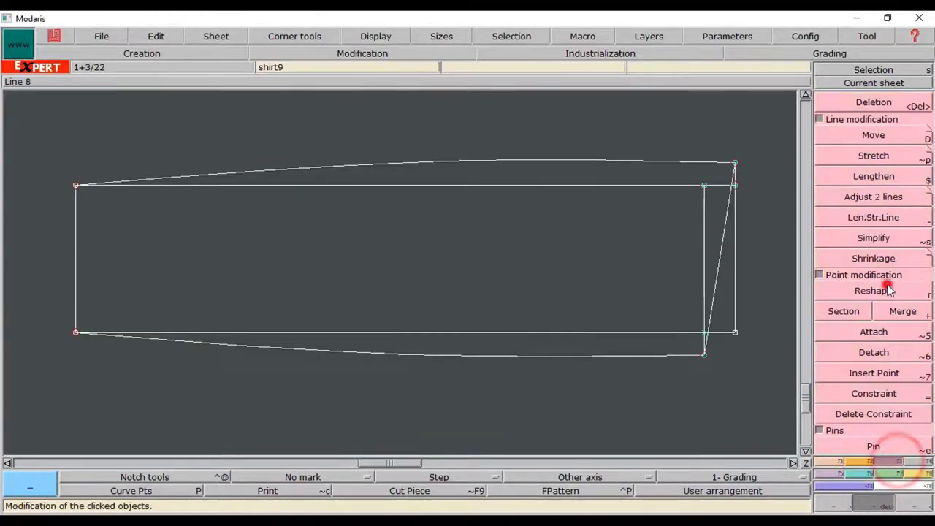
{"action": "left_click", "coordinate": [160, 494]}
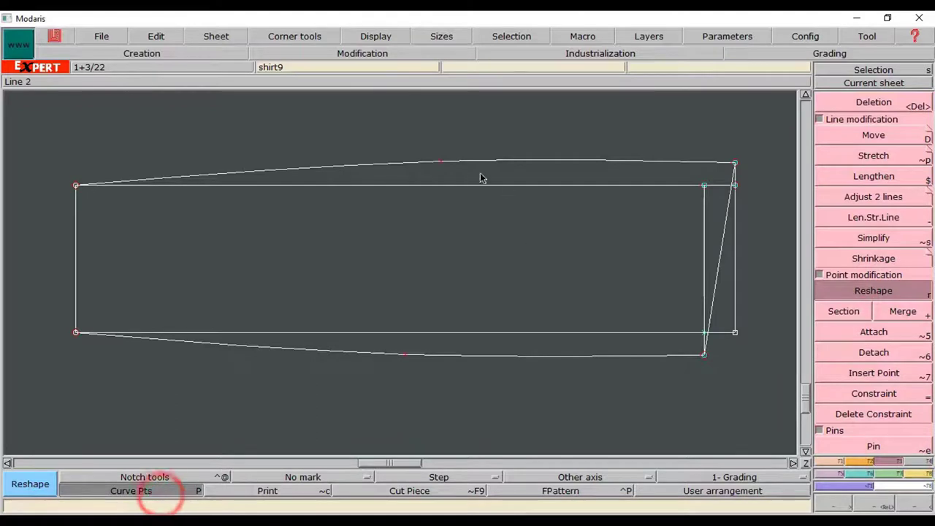
{"action": "left_click", "coordinate": [441, 160]}
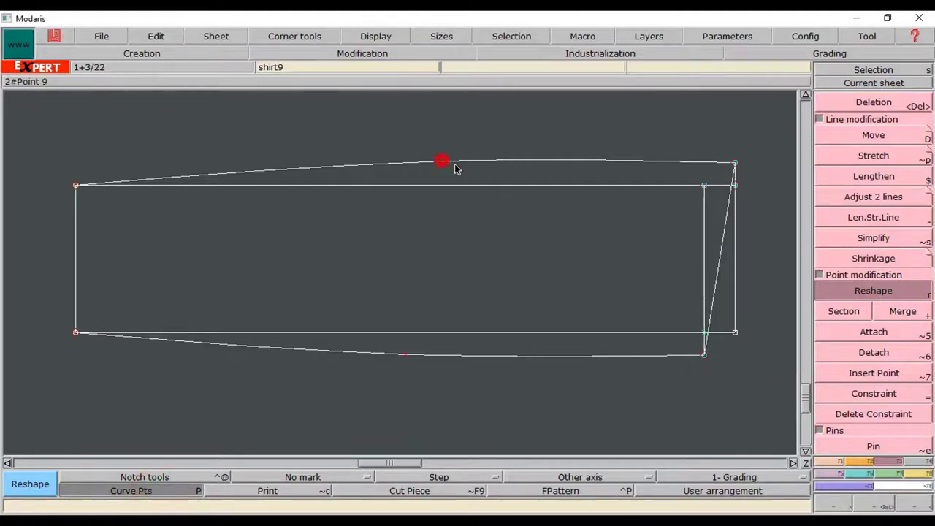
{"action": "left_click", "coordinate": [512, 179]}
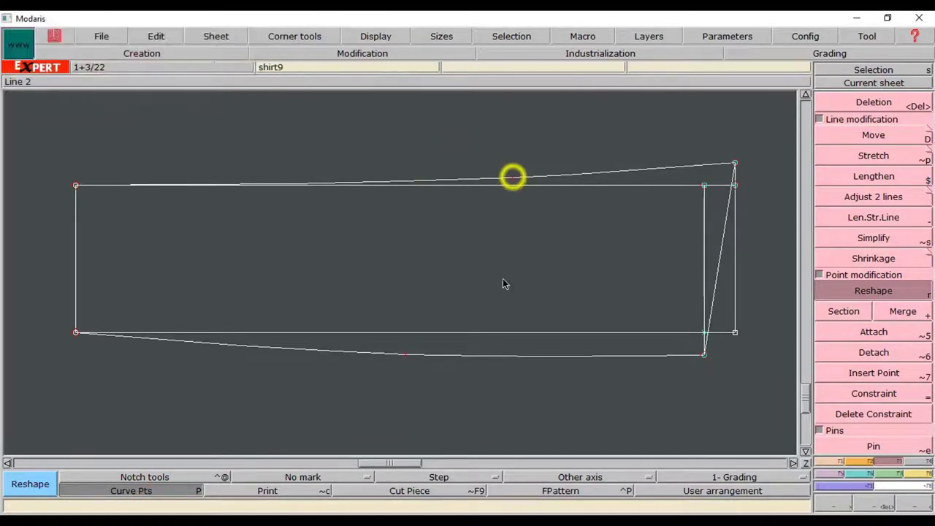
{"action": "left_click", "coordinate": [404, 355]}
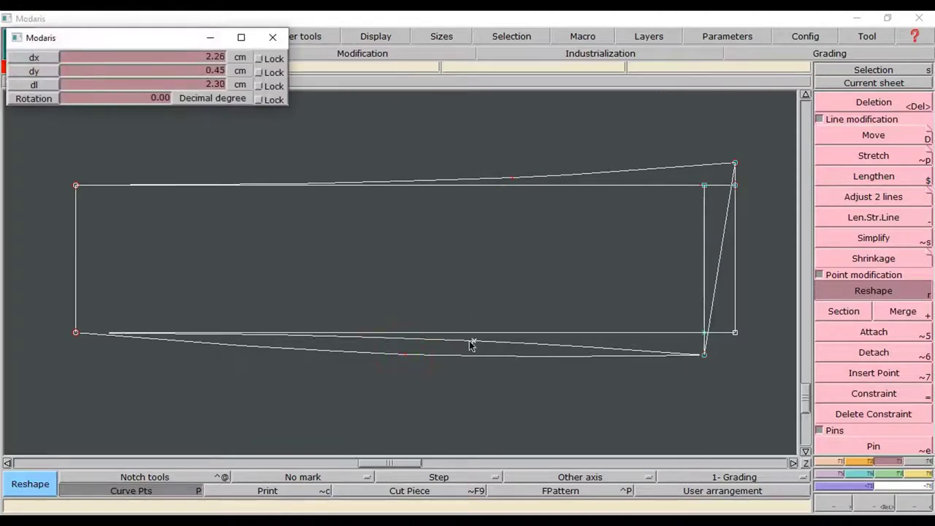
{"action": "left_click", "coordinate": [466, 344]}
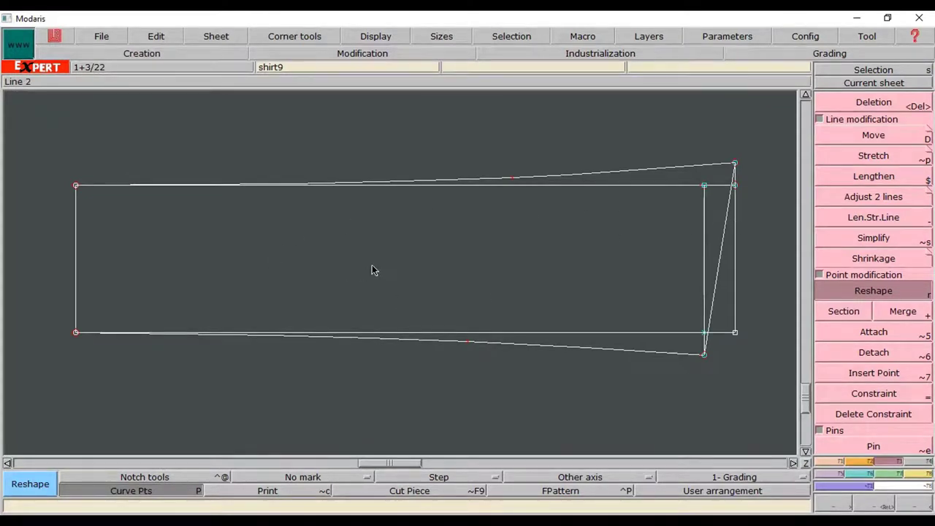
Delete the inner vertical guide line and leftover construction near the band's top-right end.
{"action": "left_click", "coordinate": [870, 102]}
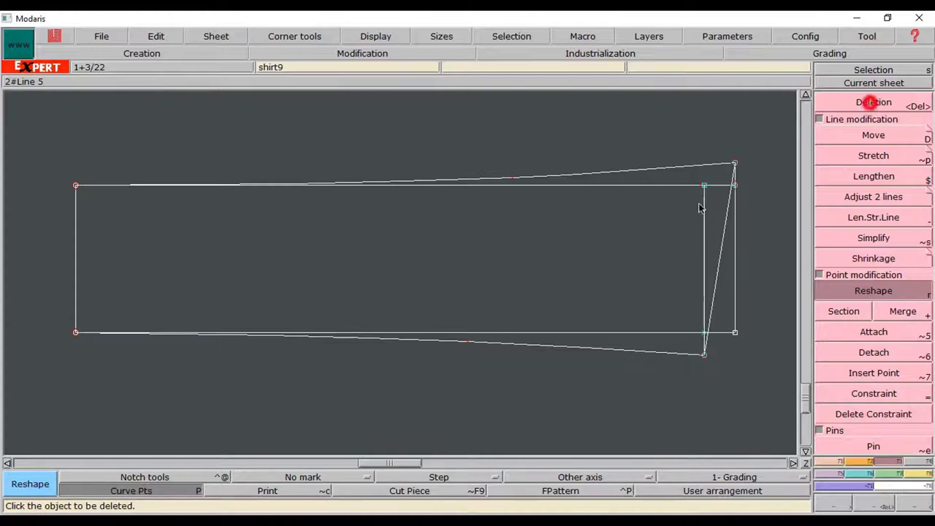
{"action": "left_click", "coordinate": [704, 239]}
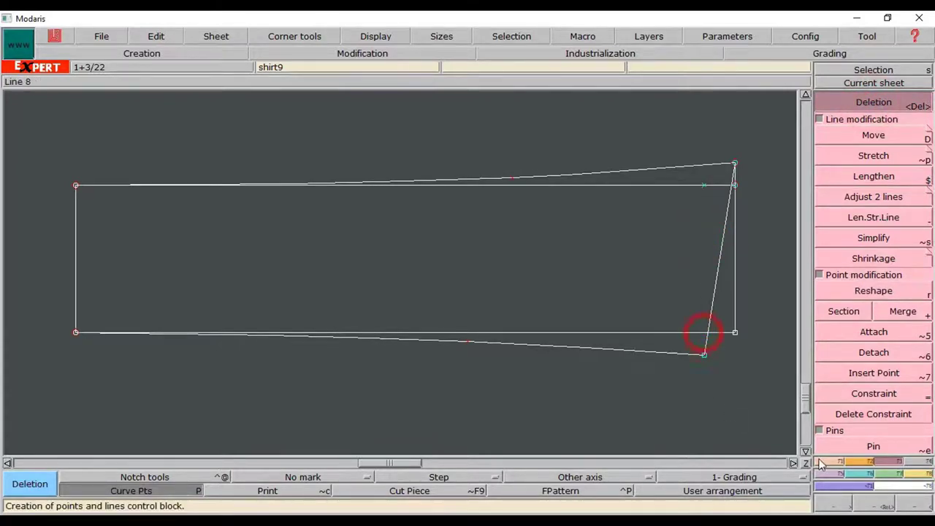
{"action": "left_click", "coordinate": [706, 185]}
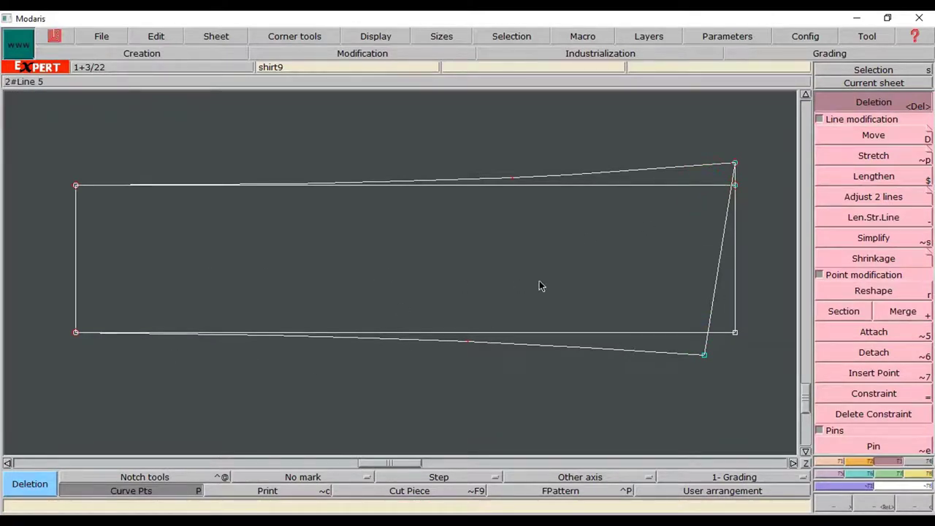
{"action": "left_click", "coordinate": [912, 461]}
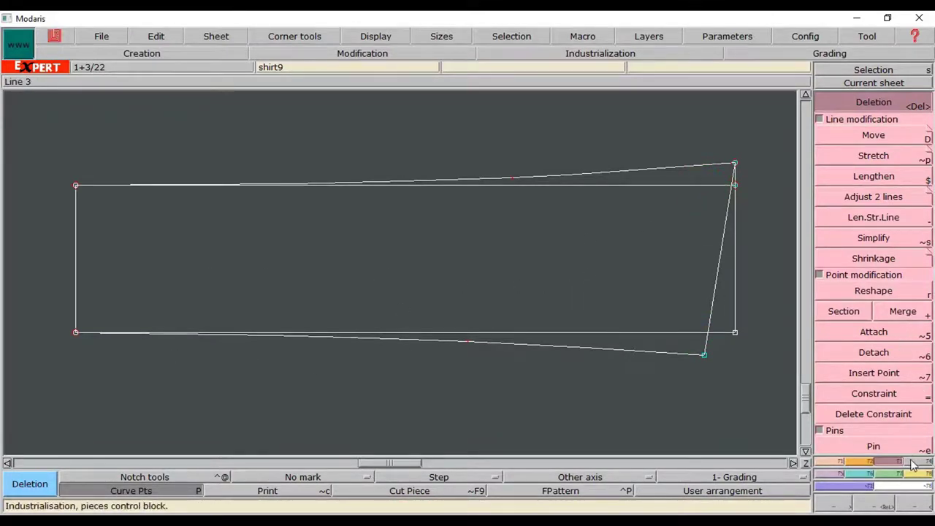
{"action": "left_click", "coordinate": [840, 372]}
Create a filled piece on shirt6 from the tapered outline's bottom and top lines.
{"action": "left_click", "coordinate": [676, 349]}
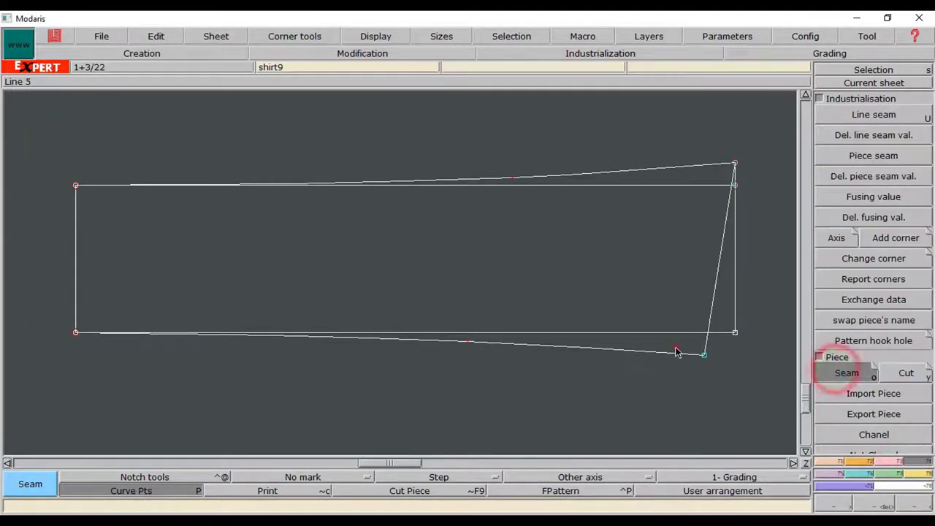
{"action": "left_click", "coordinate": [674, 175]}
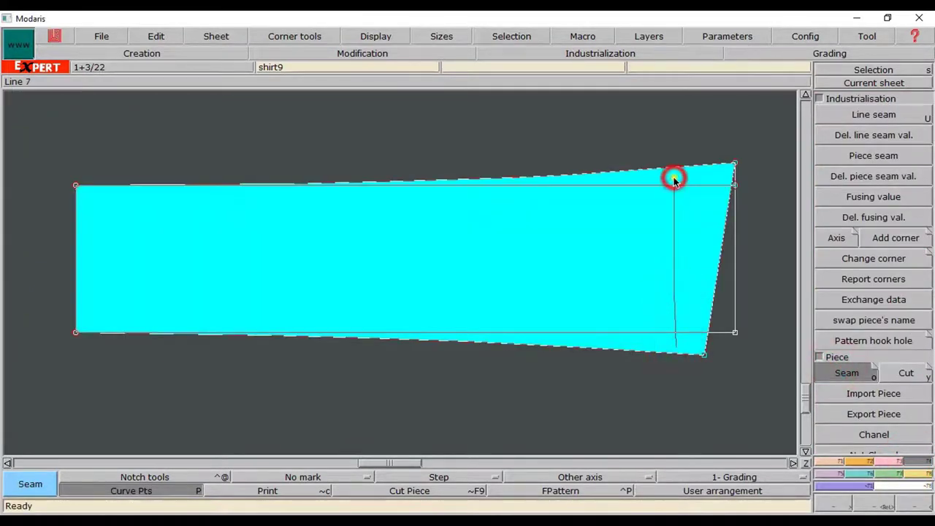
{"action": "right_click", "coordinate": [674, 177]}
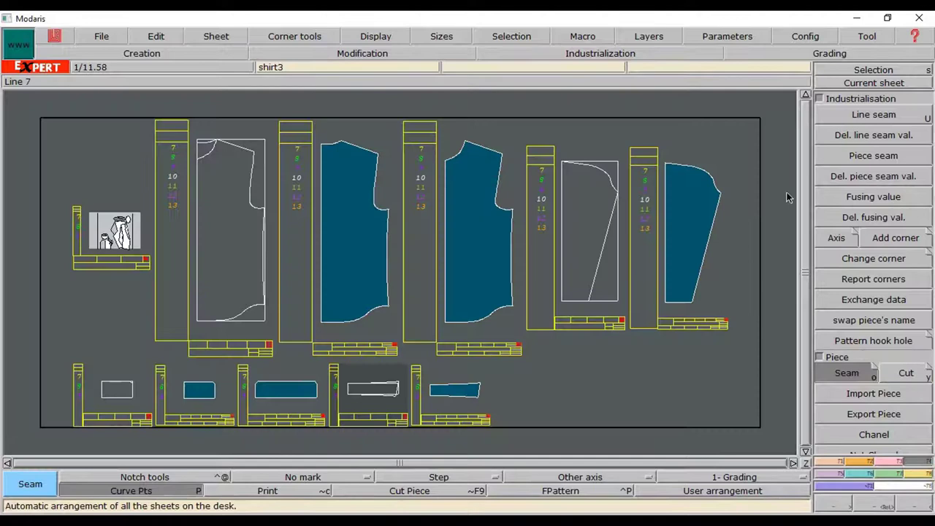
{"action": "left_click", "coordinate": [893, 69]}
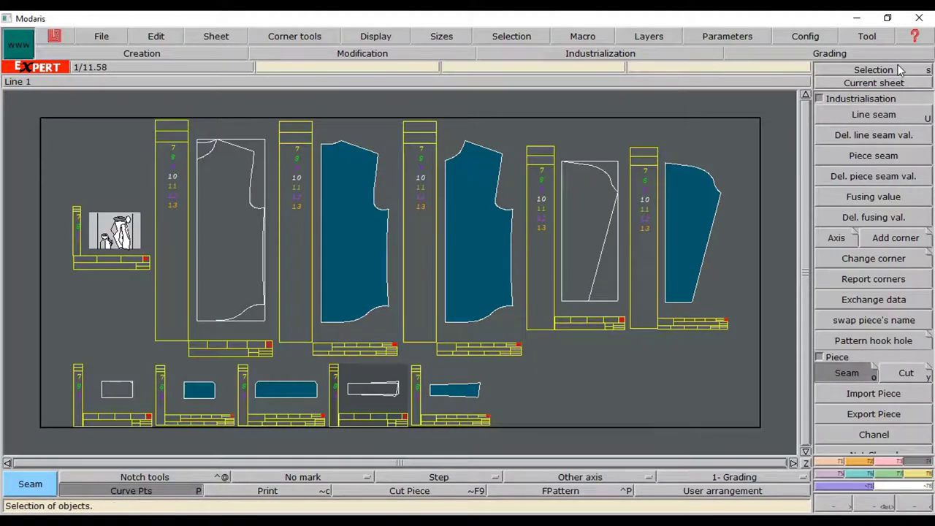
{"action": "left_click", "coordinate": [470, 394]}
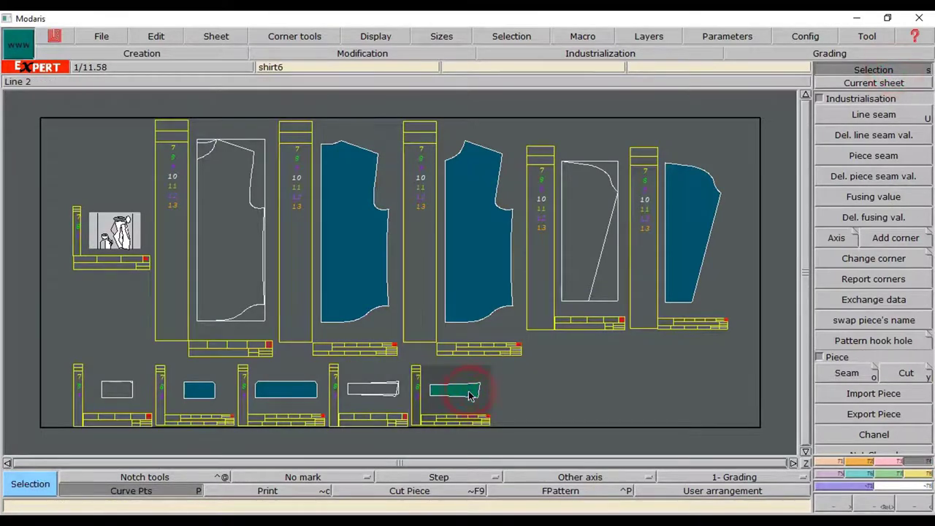
{"action": "left_click", "coordinate": [873, 83]}
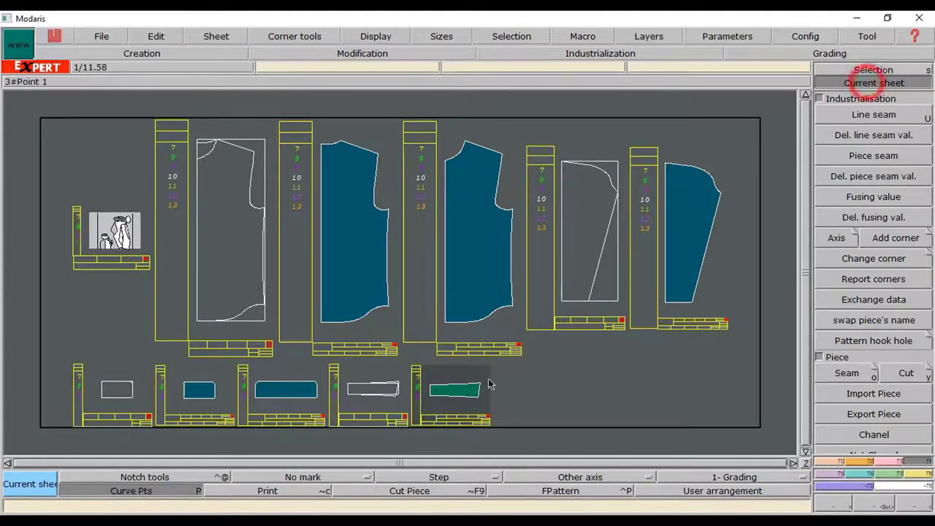
{"action": "left_click", "coordinate": [468, 393]}
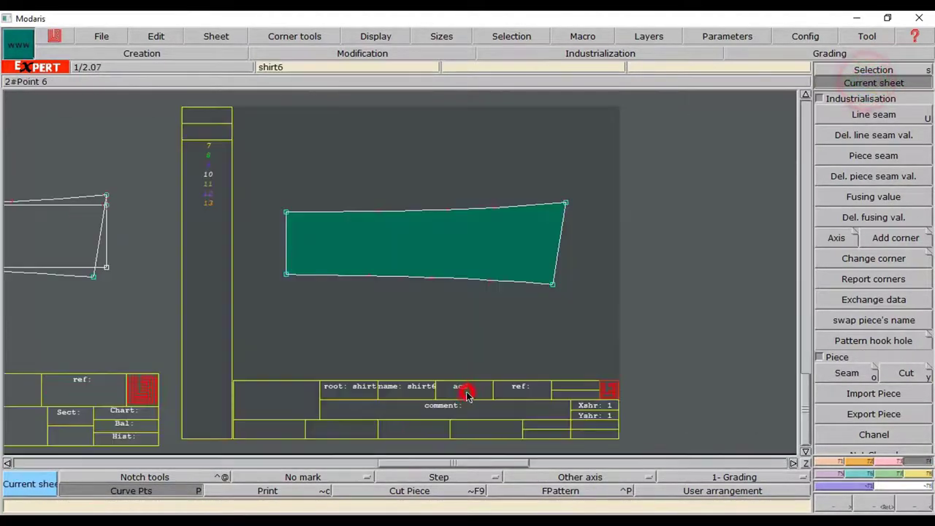
{"action": "left_click", "coordinate": [838, 68]}
{"action": "left_click", "coordinate": [382, 183]}
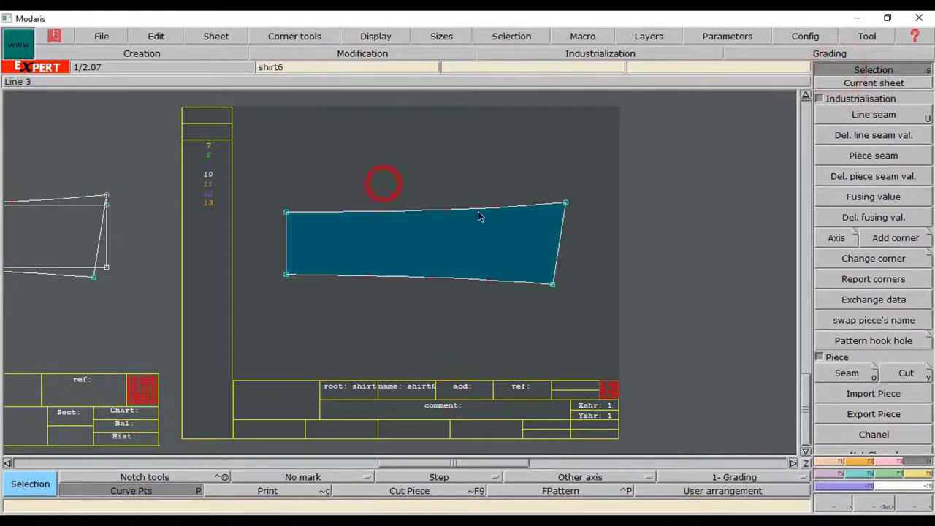
Add a new blank sheet, shirt11, and zoom onto it.
{"action": "left_click", "coordinate": [208, 36]}
{"action": "left_click", "coordinate": [217, 51]}
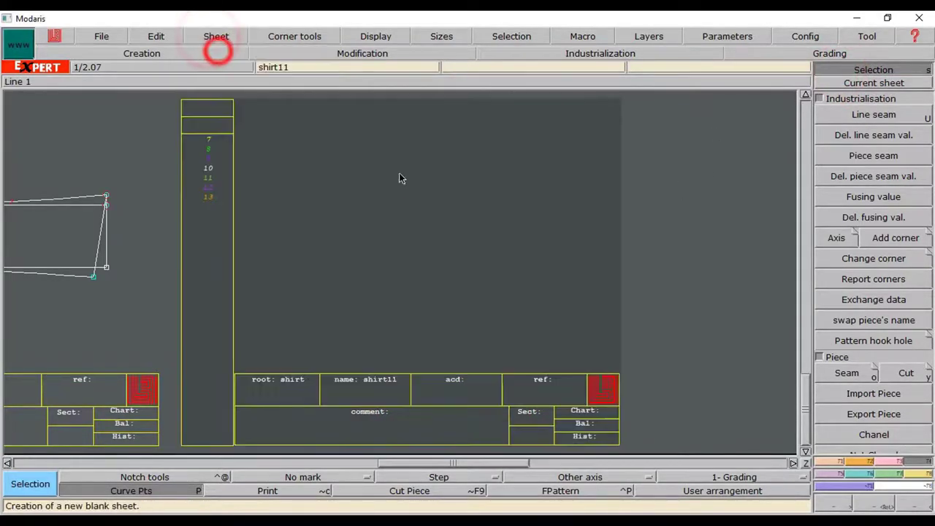
{"action": "key", "text": "j"}
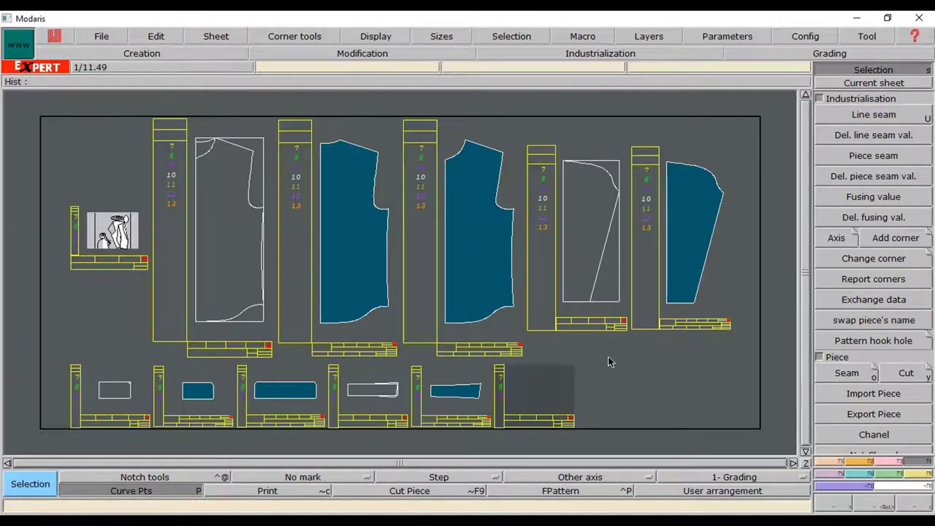
{"action": "left_click", "coordinate": [874, 83]}
{"action": "left_click", "coordinate": [537, 398]}
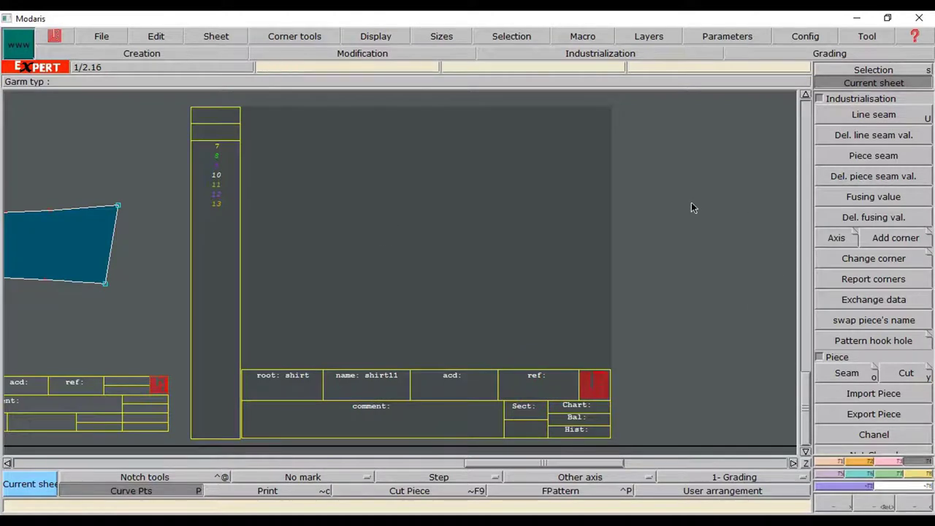
Arrange all sheets, centre on shirt9 and zoom closely on the band outline.
{"action": "key", "text": "j"}
{"action": "left_click", "coordinate": [378, 391]}
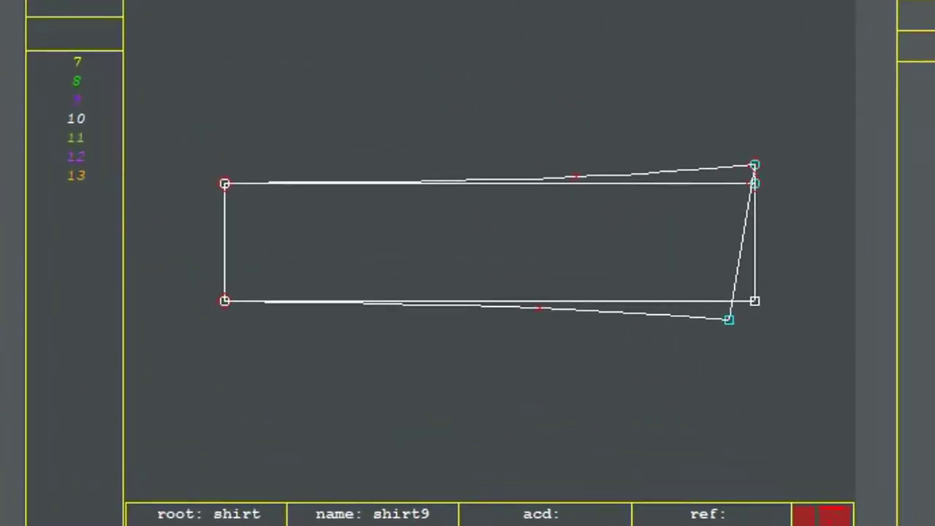
{"action": "left_click_drag", "start_coordinate": [132, 101], "coordinate": [825, 396]}
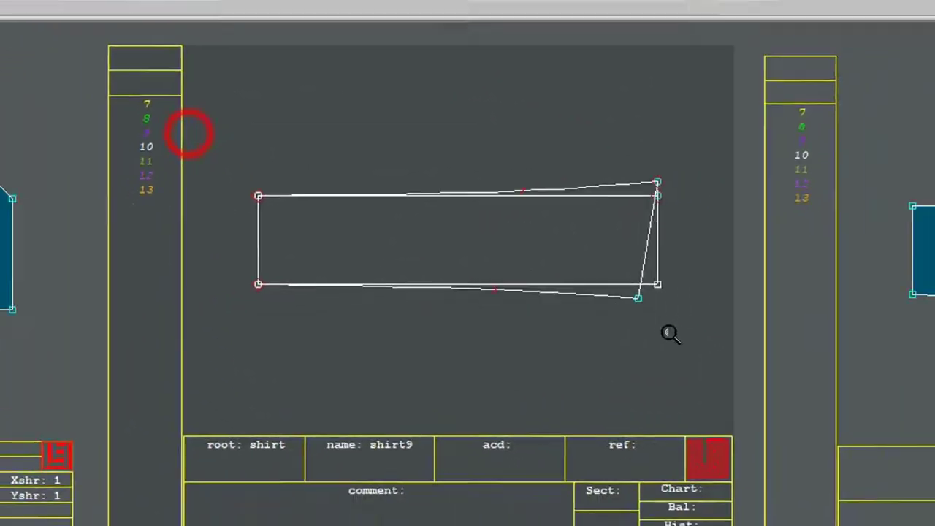
{"action": "left_click_drag", "start_coordinate": [596, 316], "coordinate": [595, 316]}
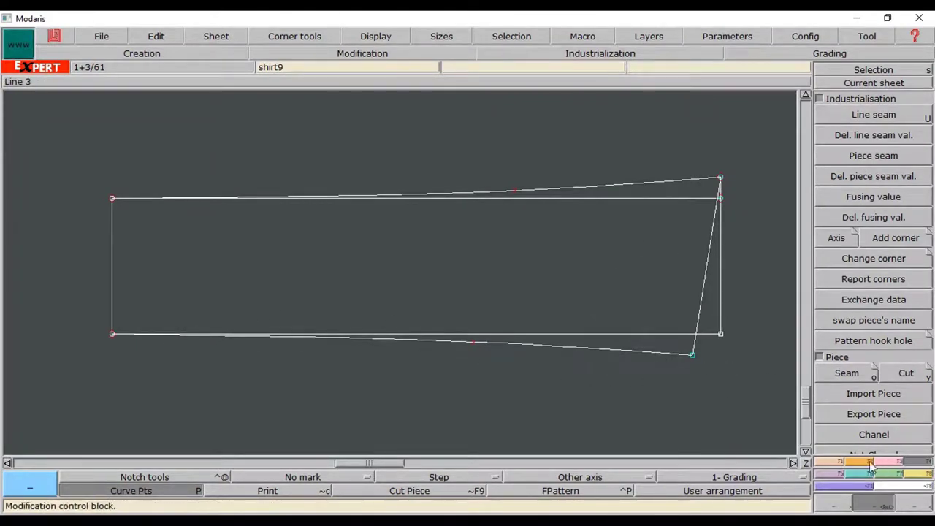
Draw parallels 3.5 cm from the band's bottom edge and 1 cm from its right edge.
{"action": "left_click", "coordinate": [843, 463]}
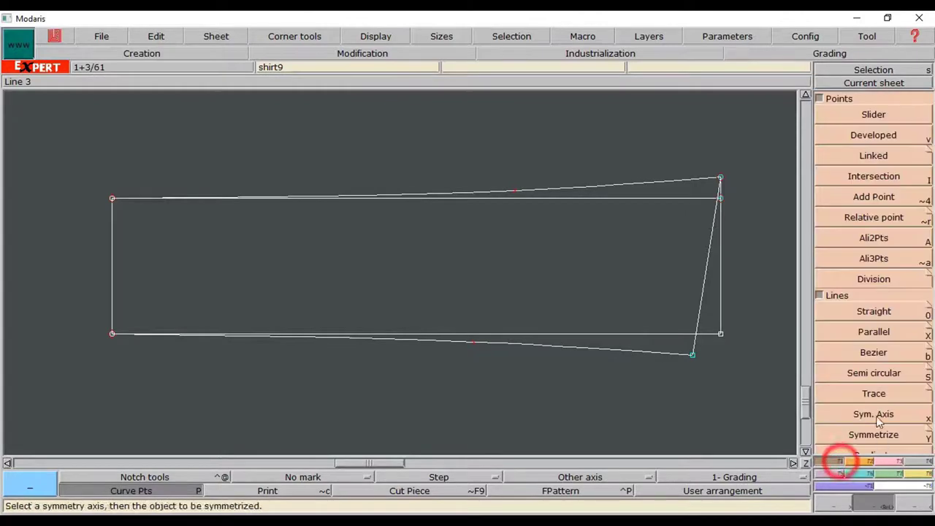
{"action": "left_click", "coordinate": [869, 333]}
{"action": "left_click", "coordinate": [600, 352]}
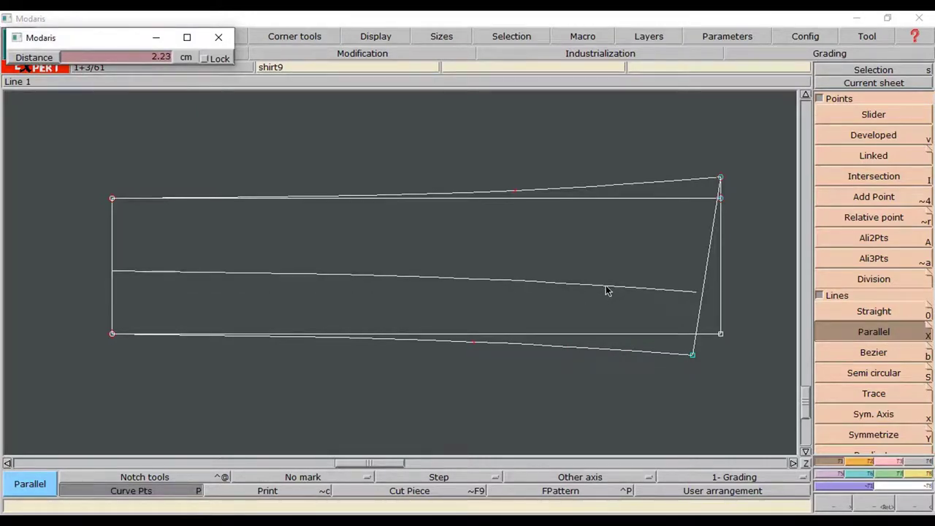
{"action": "key", "text": "Return"}
{"action": "type", "text": "3.5"}
{"action": "key", "text": "Return"}
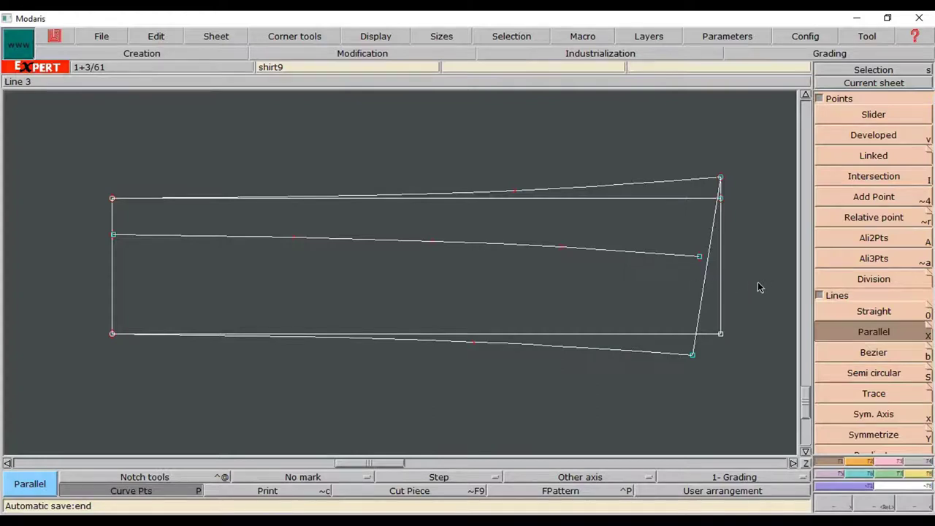
{"action": "left_click", "coordinate": [721, 286]}
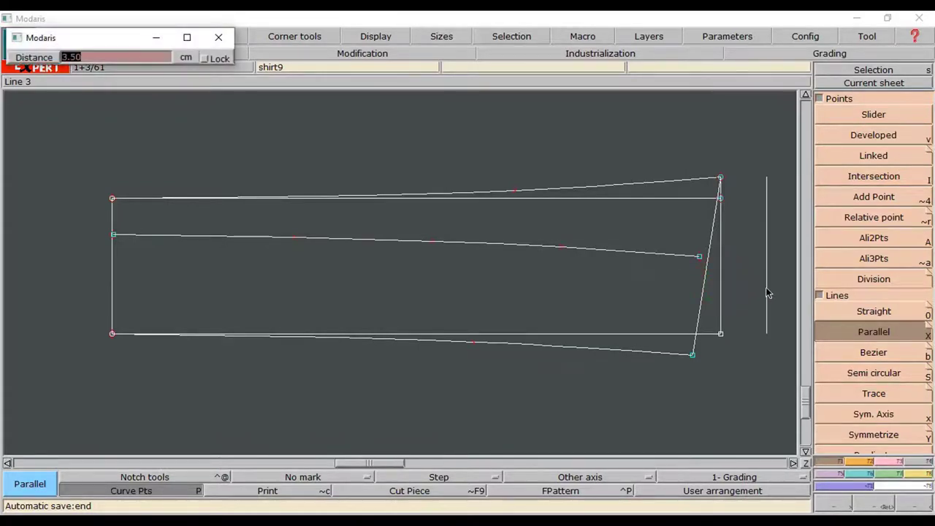
{"action": "type", "text": "1"}
{"action": "key", "text": "Return"}
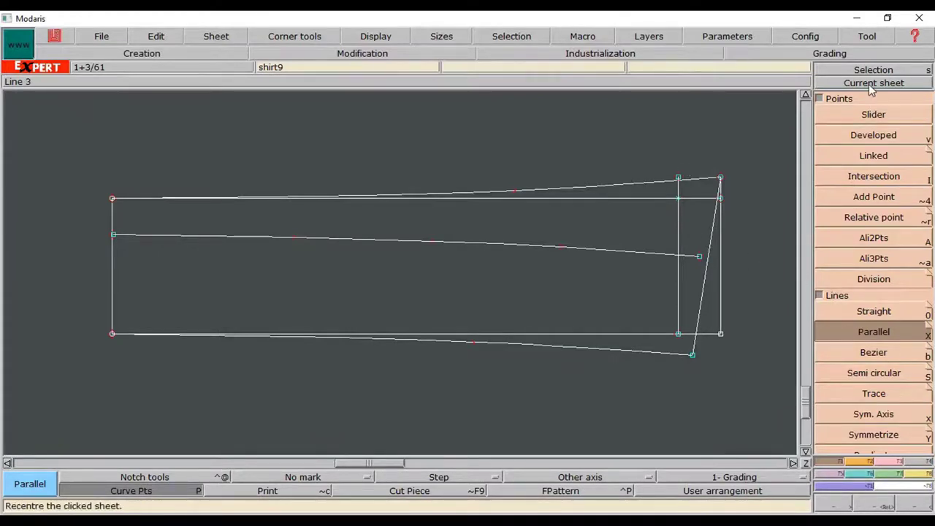
Delete the inner vertical line inside the band's right end and its leftover point.
{"action": "left_click", "coordinate": [892, 462]}
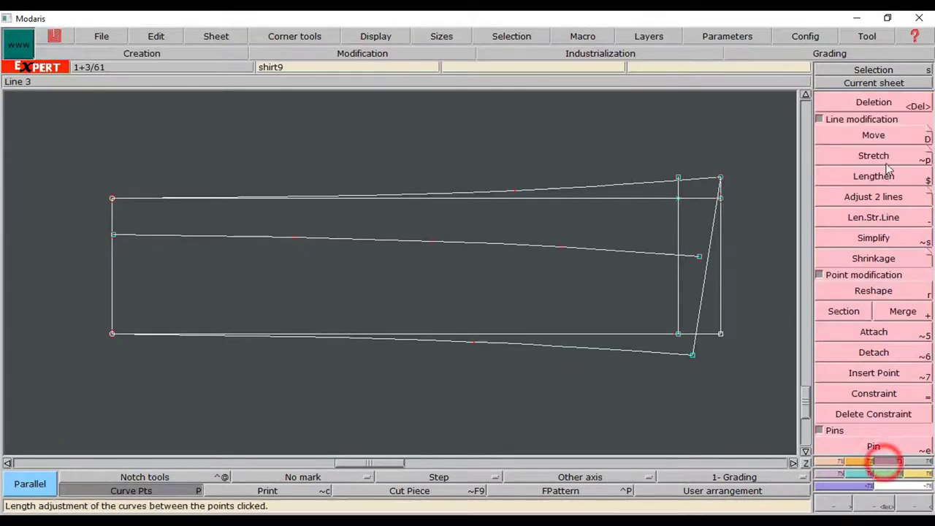
{"action": "left_click", "coordinate": [866, 102]}
{"action": "left_click", "coordinate": [678, 219]}
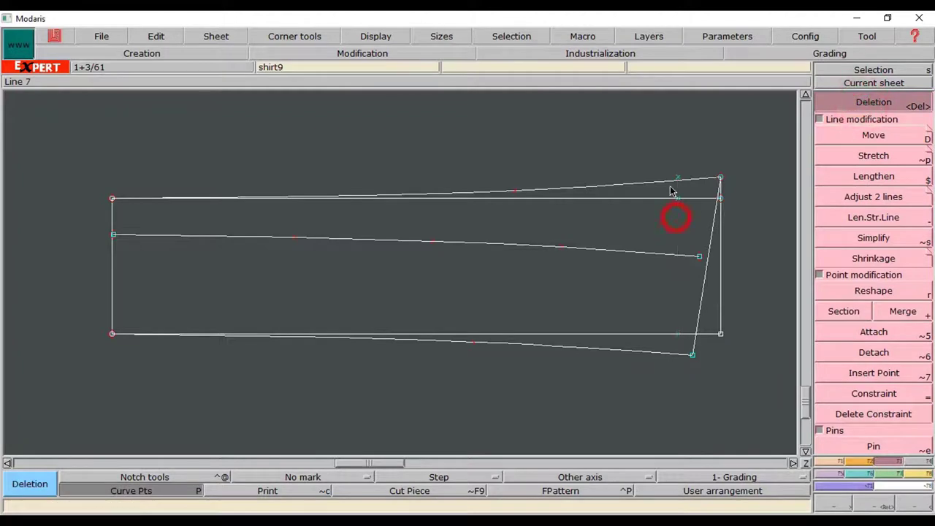
{"action": "left_click", "coordinate": [679, 200]}
Draw a parallel to the right edge at -1.5 cm, outside the band.
{"action": "left_click", "coordinate": [830, 462]}
{"action": "left_click", "coordinate": [872, 332]}
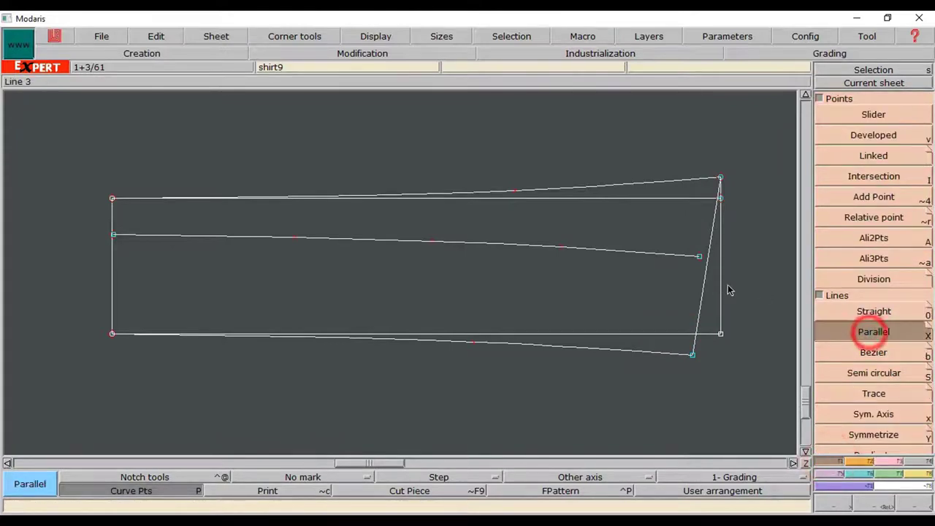
{"action": "left_click", "coordinate": [721, 287]}
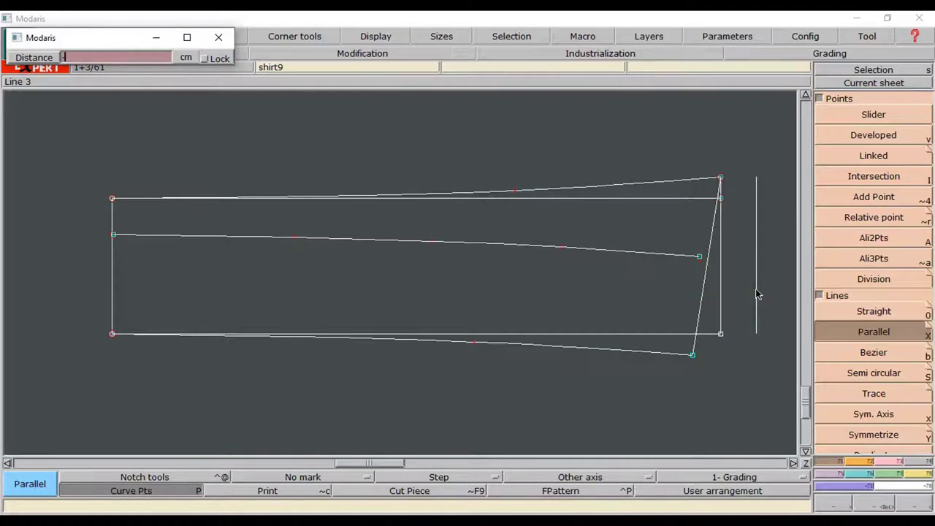
{"action": "type", "text": "-1.5"}
{"action": "key", "text": "Return"}
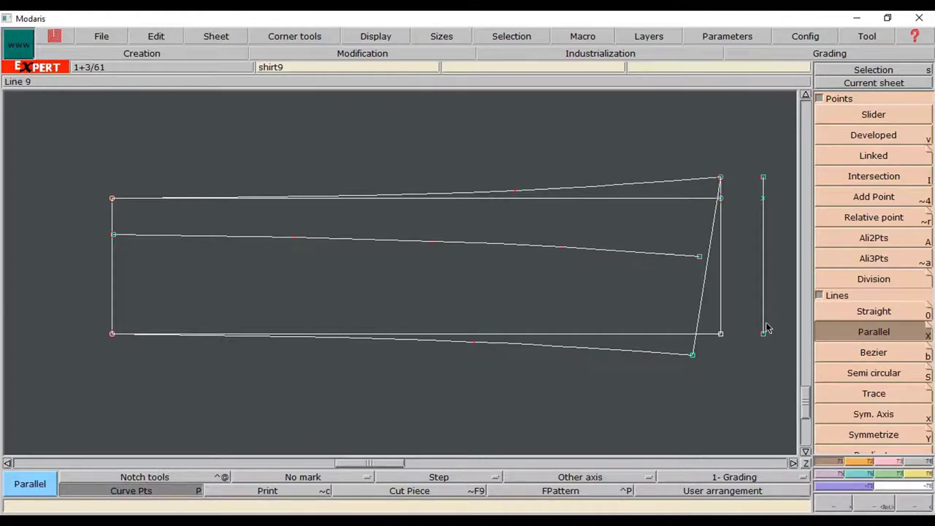
Lengthen the outer vertical line downward and the lower slanted edge to reach past it.
{"action": "left_click", "coordinate": [890, 461]}
{"action": "left_click", "coordinate": [874, 217]}
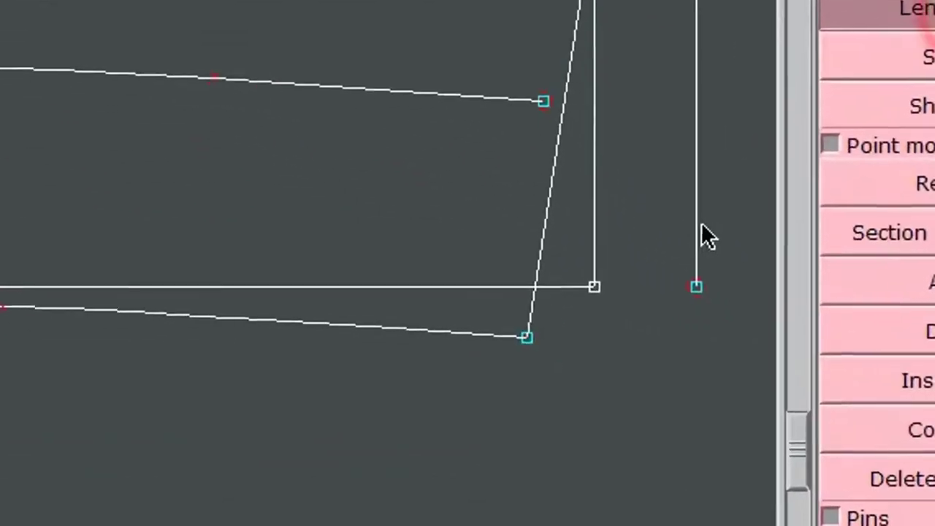
{"action": "left_click", "coordinate": [697, 225]}
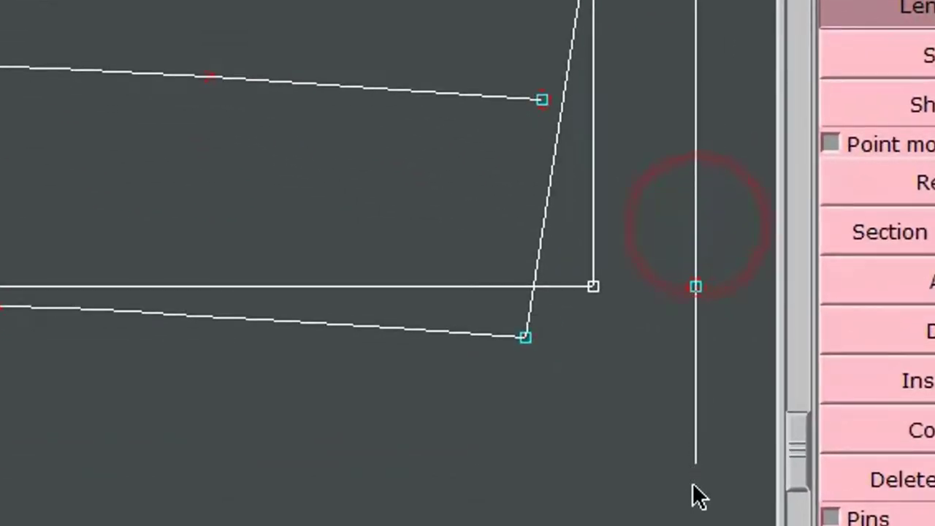
{"action": "left_click", "coordinate": [696, 521]}
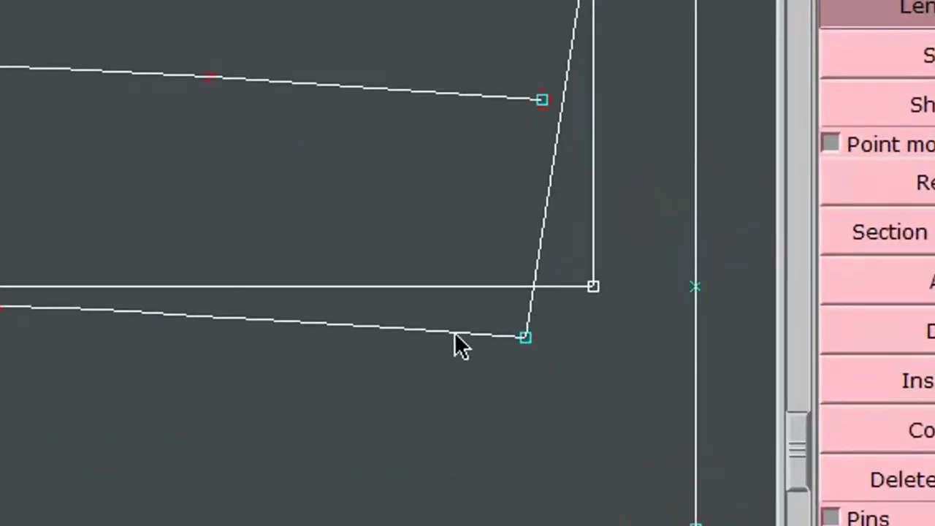
{"action": "left_click", "coordinate": [454, 334]}
{"action": "left_click", "coordinate": [746, 435]}
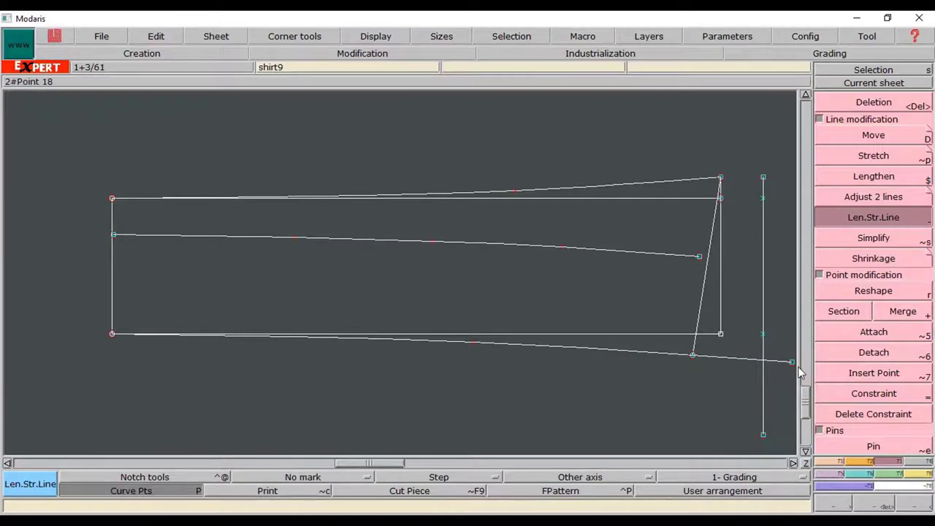
{"action": "left_click", "coordinate": [839, 461]}
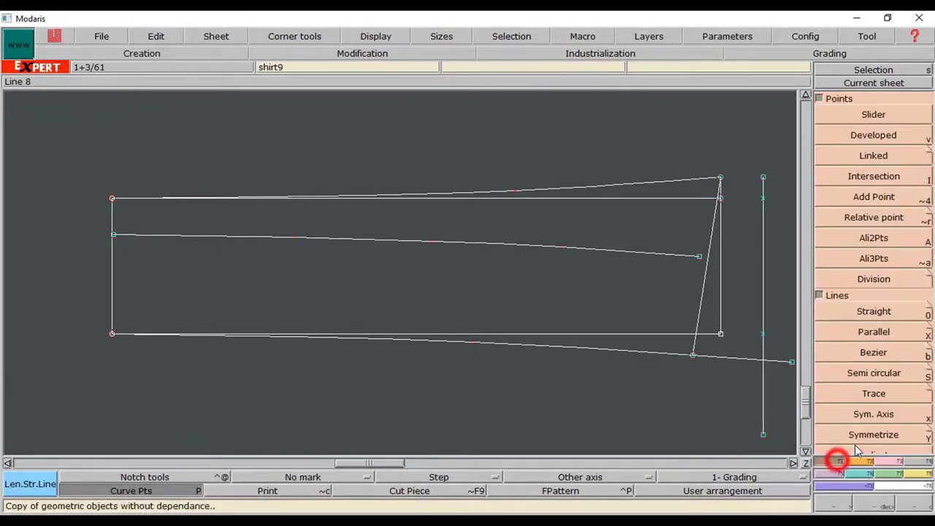
Zoom into the right end and draw a Bezier from the inner line's end to the lower edge.
{"action": "left_click", "coordinate": [873, 352]}
{"action": "left_click", "coordinate": [877, 507]}
{"action": "left_click_drag", "start_coordinate": [580, 200], "coordinate": [810, 431]}
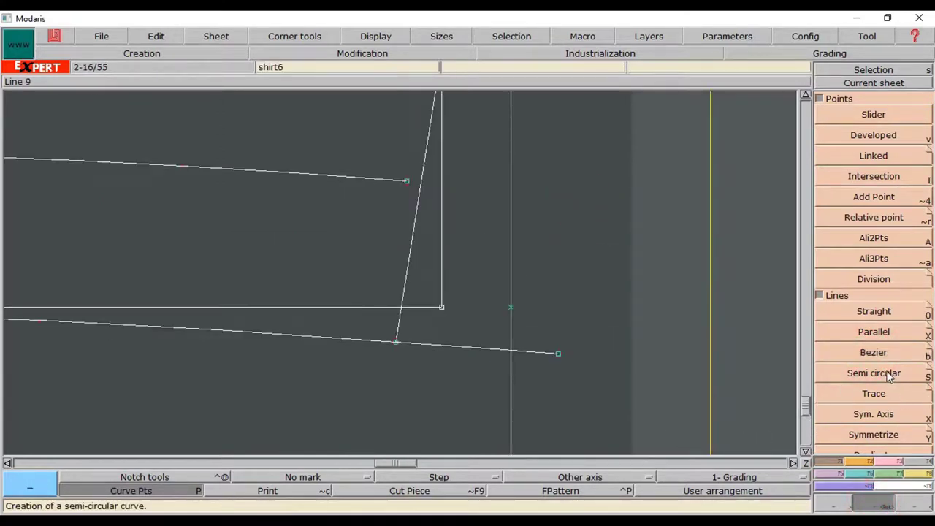
{"action": "left_click", "coordinate": [879, 352]}
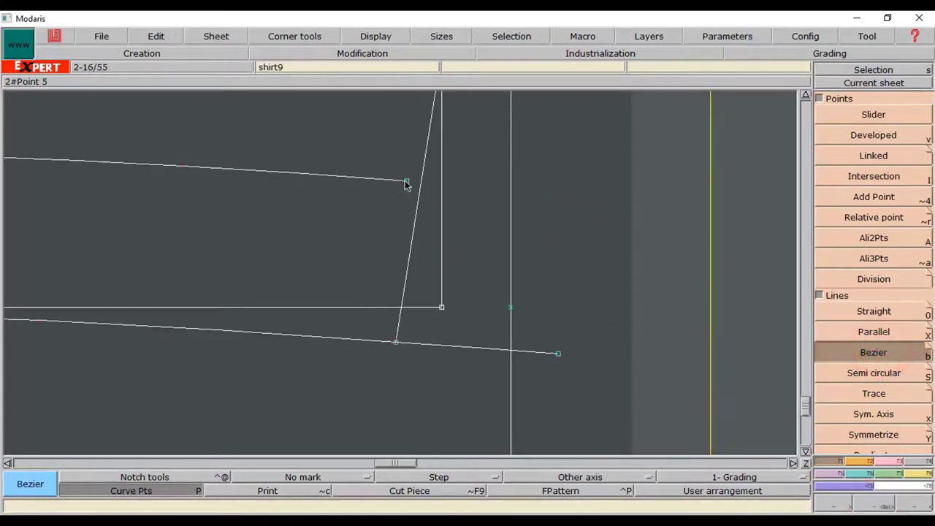
{"action": "left_click", "coordinate": [406, 181]}
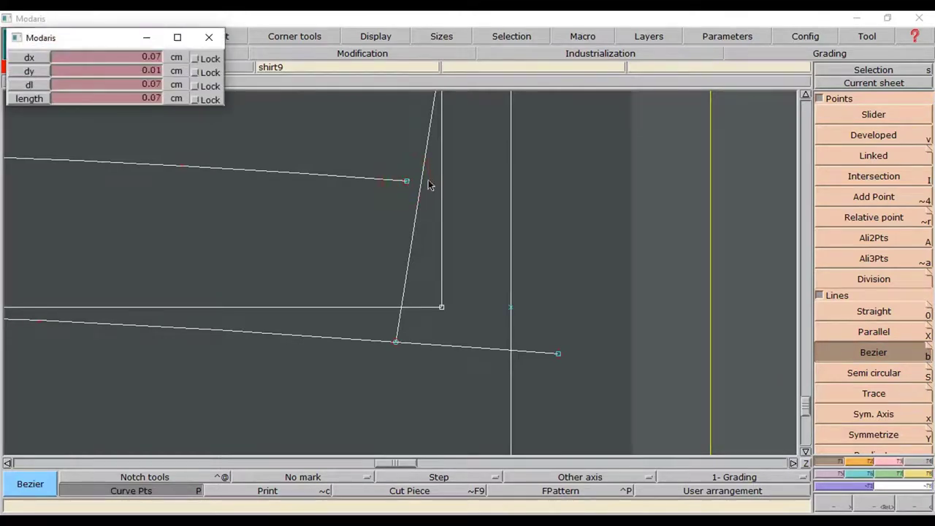
{"action": "left_click", "coordinate": [452, 187]}
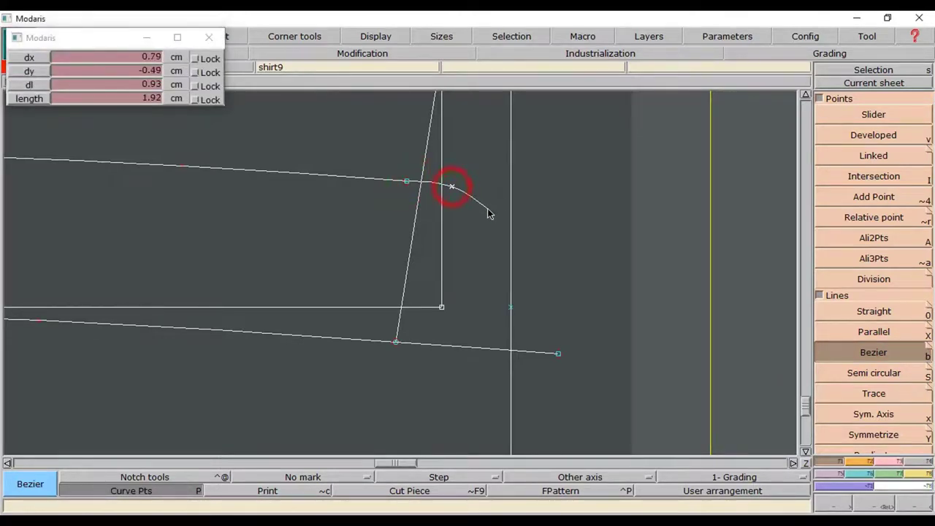
{"action": "left_click", "coordinate": [488, 210]}
{"action": "left_click", "coordinate": [498, 256]}
{"action": "left_click", "coordinate": [512, 350]}
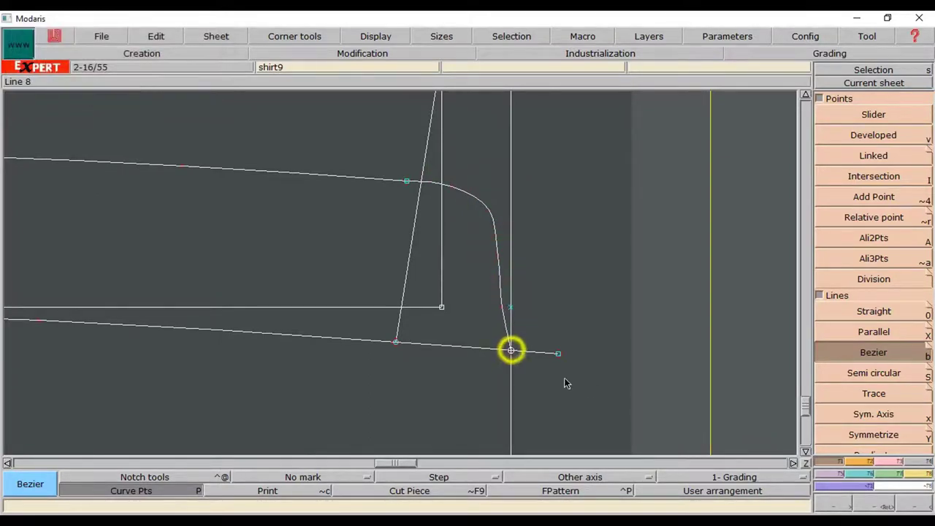
Reshape the corner curve's points into a smooth arc.
{"action": "left_click", "coordinate": [885, 465]}
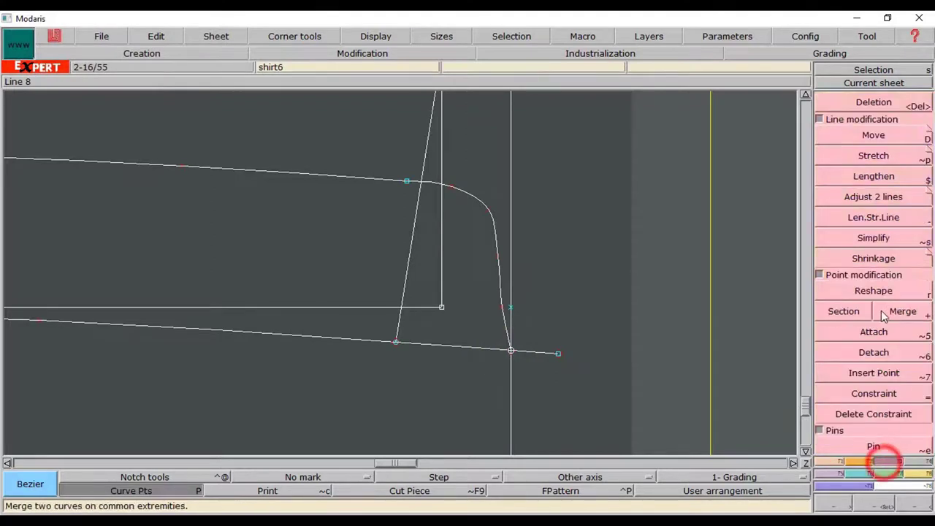
{"action": "left_click", "coordinate": [876, 293]}
{"action": "left_click", "coordinate": [451, 189]}
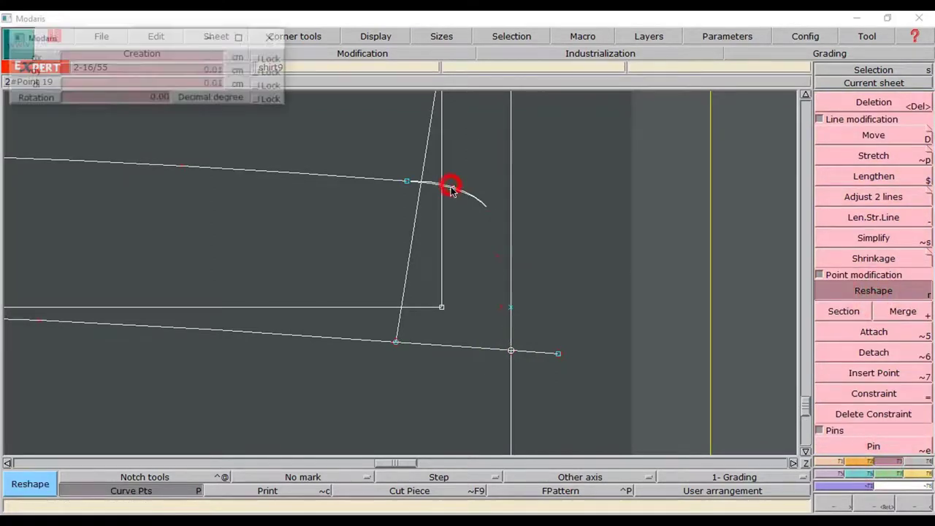
{"action": "left_click", "coordinate": [451, 189]}
{"action": "left_click", "coordinate": [497, 258]}
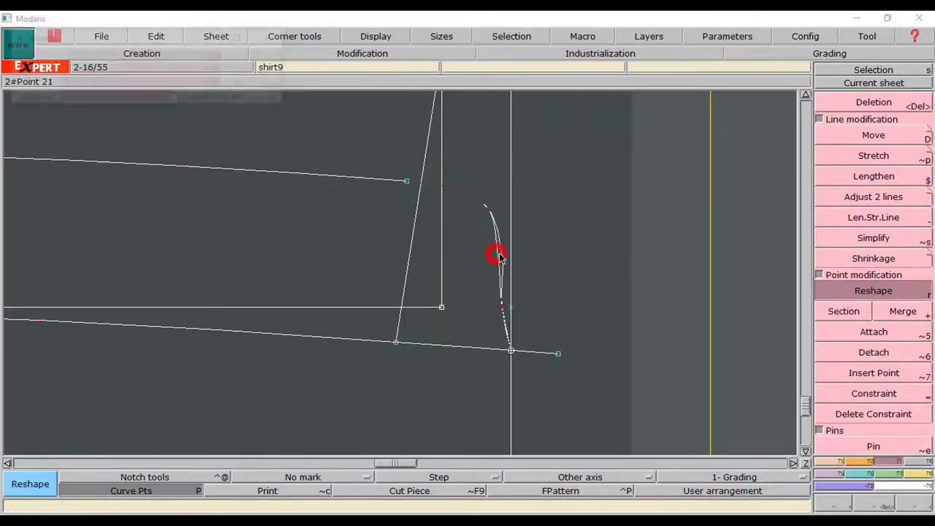
{"action": "left_click", "coordinate": [501, 253]}
{"action": "left_click", "coordinate": [501, 252]}
{"action": "left_click", "coordinate": [509, 312]}
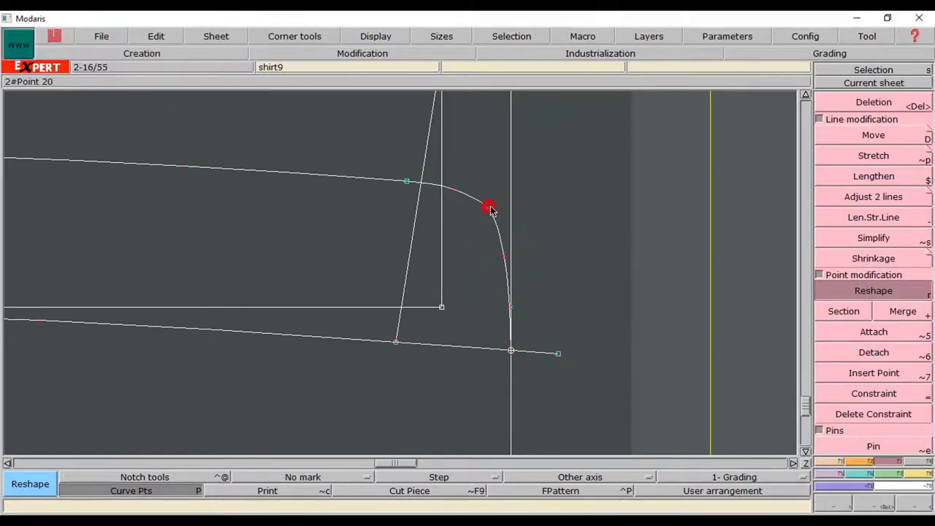
{"action": "left_click", "coordinate": [487, 211]}
{"action": "left_click", "coordinate": [449, 192]}
{"action": "left_click", "coordinate": [501, 253]}
{"action": "left_click", "coordinate": [485, 217]}
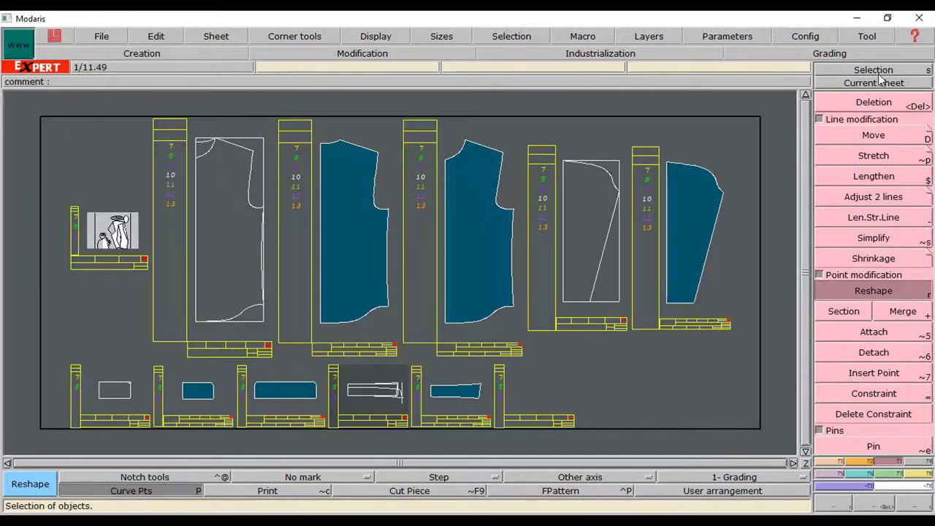
Zoom onto the shirt9 sheet to view the whole band.
{"action": "left_click", "coordinate": [876, 70]}
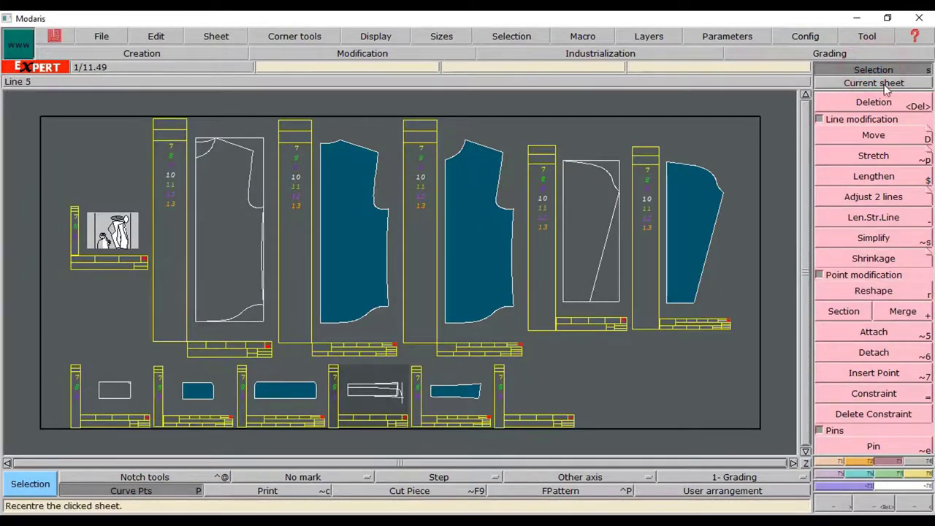
{"action": "left_click", "coordinate": [884, 84]}
{"action": "left_click", "coordinate": [377, 396]}
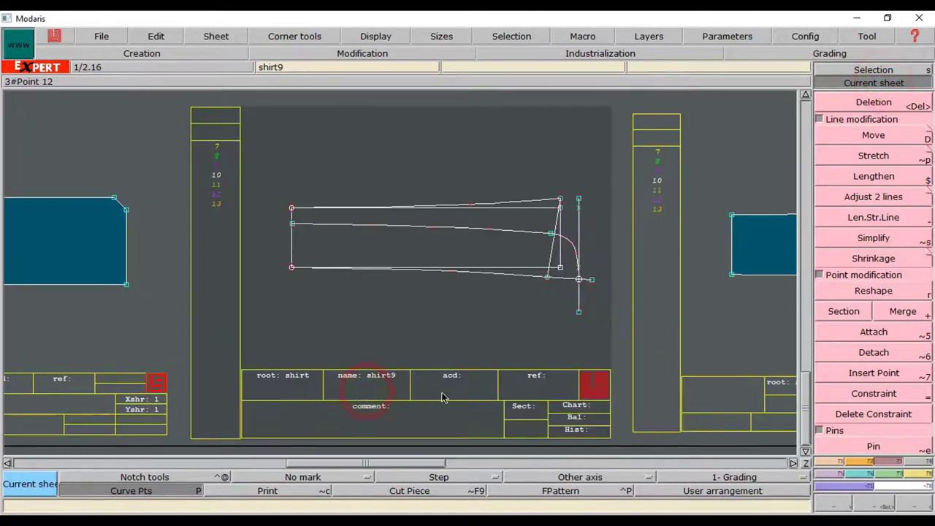
{"action": "left_click", "coordinate": [921, 460]}
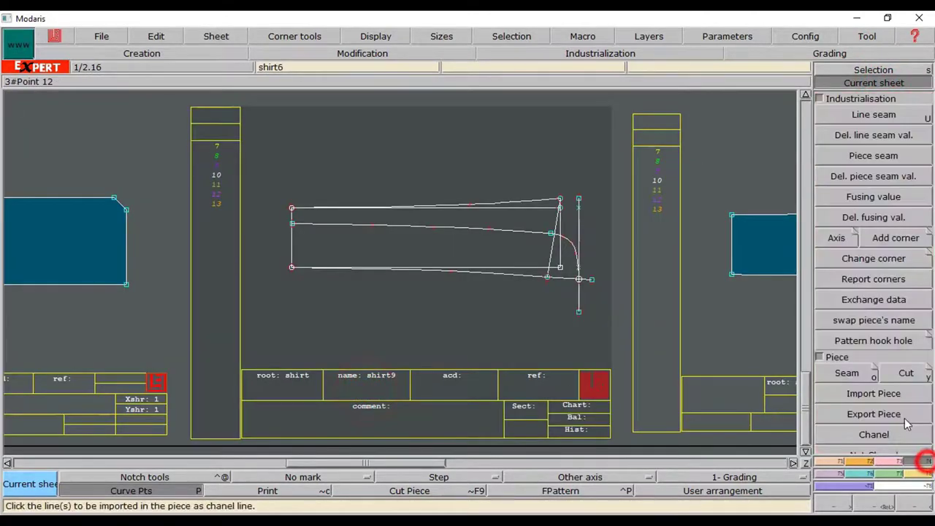
Extract the rounded band outline as piece shirt7, check it, then zoom onto empty shirt11.
{"action": "left_click", "coordinate": [853, 373]}
{"action": "left_click", "coordinate": [567, 265]}
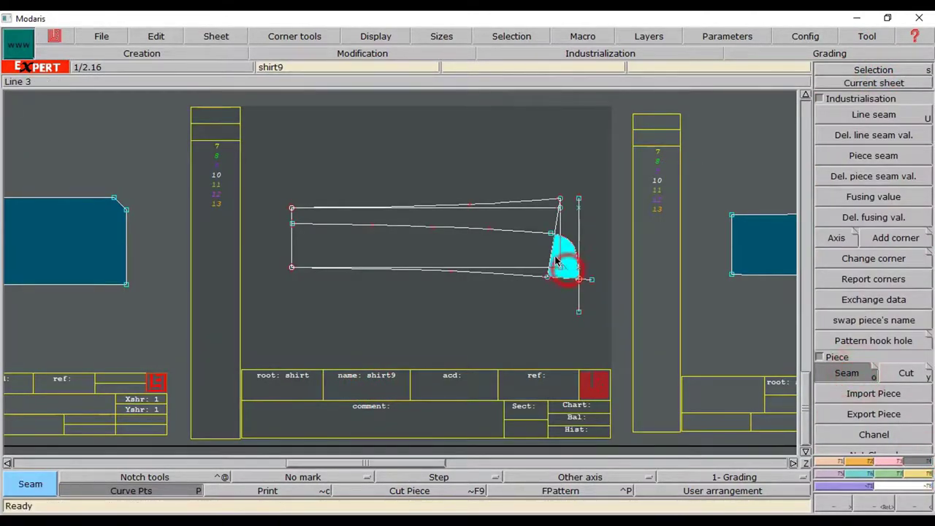
{"action": "mouse_move", "coordinate": [550, 265]}
{"action": "left_mouse_down"}
{"action": "mouse_move", "coordinate": [554, 250]}
{"action": "mouse_move", "coordinate": [533, 271]}
{"action": "mouse_move", "coordinate": [531, 250]}
{"action": "left_mouse_up"}
{"action": "key", "text": "space"}
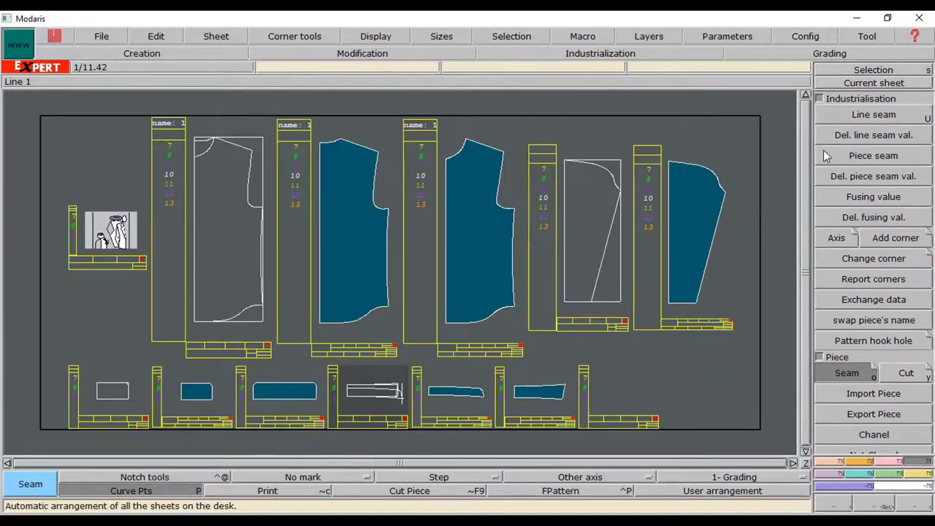
{"action": "left_click", "coordinate": [873, 83]}
{"action": "left_click", "coordinate": [427, 395]}
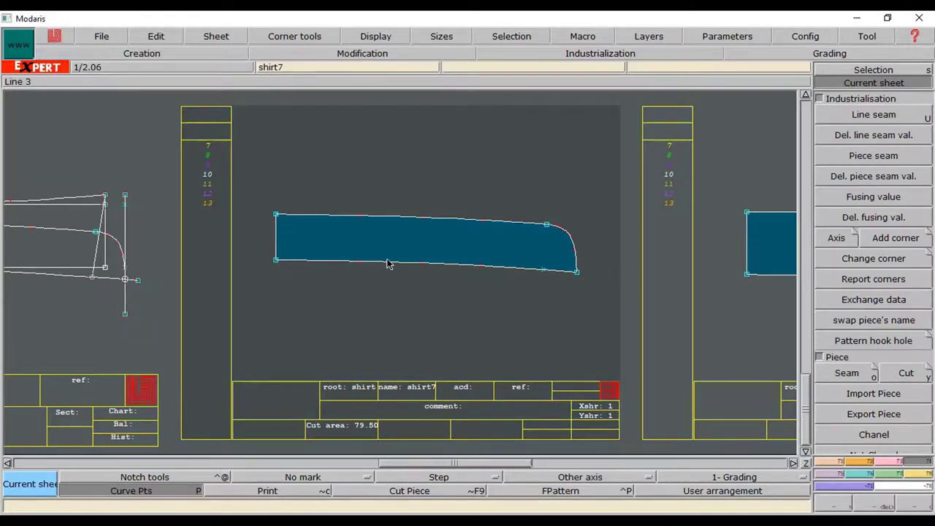
{"action": "key", "text": "ctrl+a"}
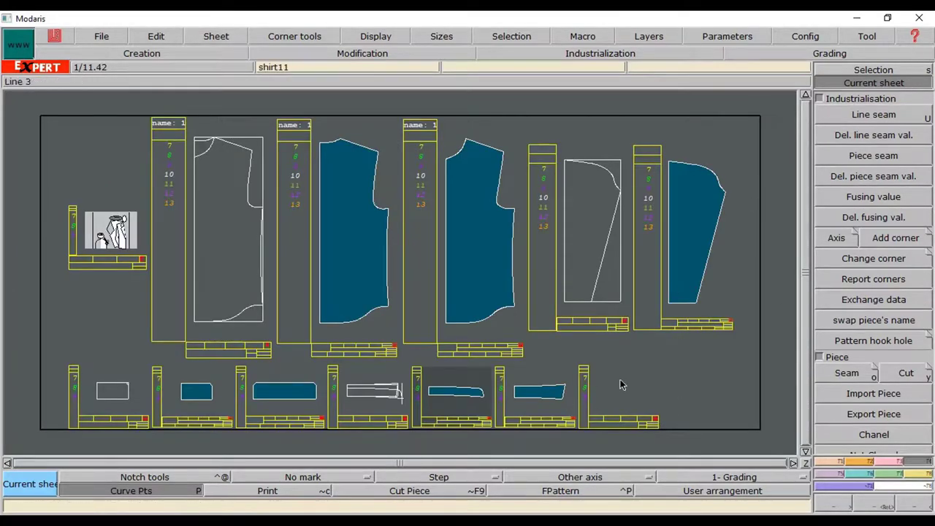
{"action": "left_click", "coordinate": [620, 385]}
Draw a 2.50 × 17 cm rectangle on shirt11 and recentre the view on it.
{"action": "left_click", "coordinate": [857, 462]}
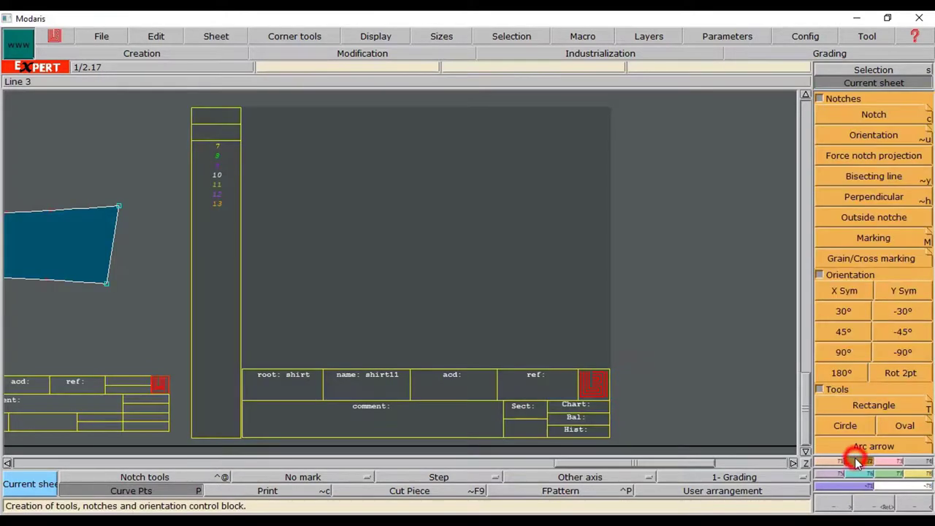
{"action": "left_click", "coordinate": [875, 405]}
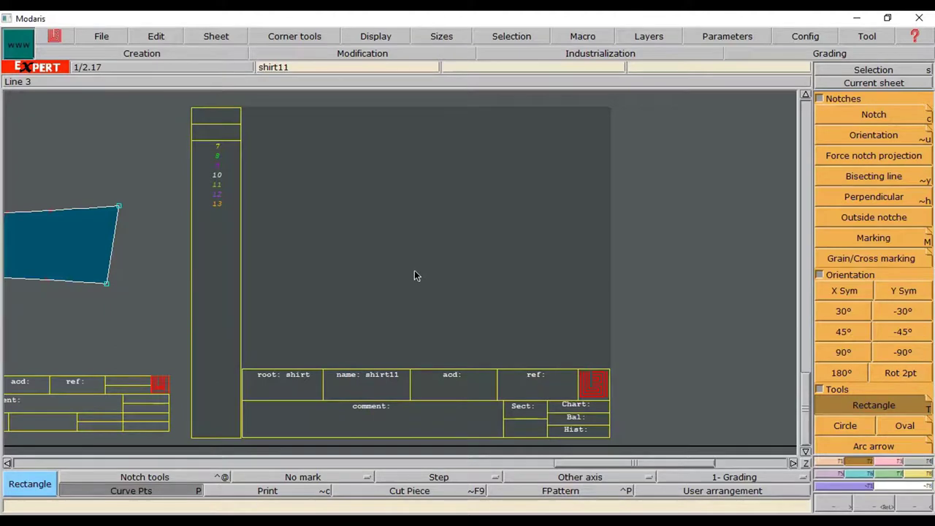
{"action": "left_click", "coordinate": [411, 285]}
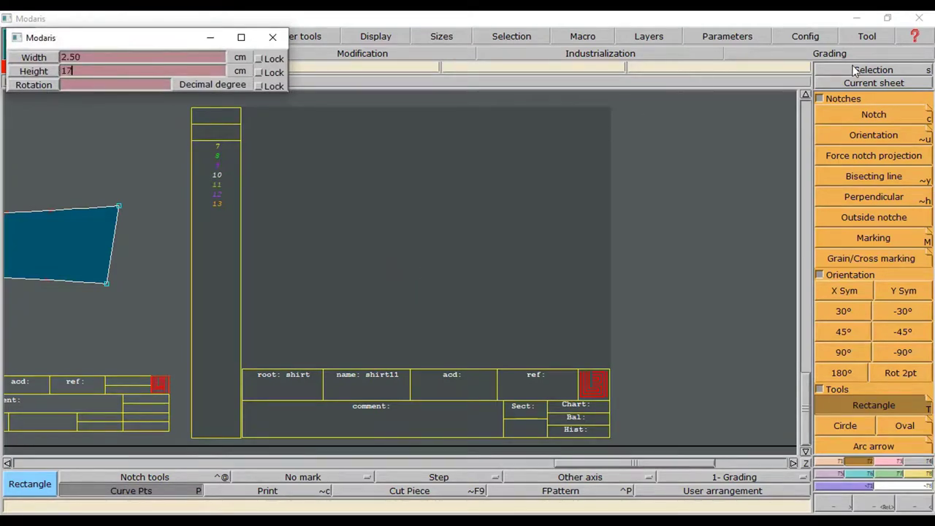
{"action": "left_click", "coordinate": [880, 70]}
{"action": "left_click", "coordinate": [874, 83]}
{"action": "left_click", "coordinate": [505, 222]}
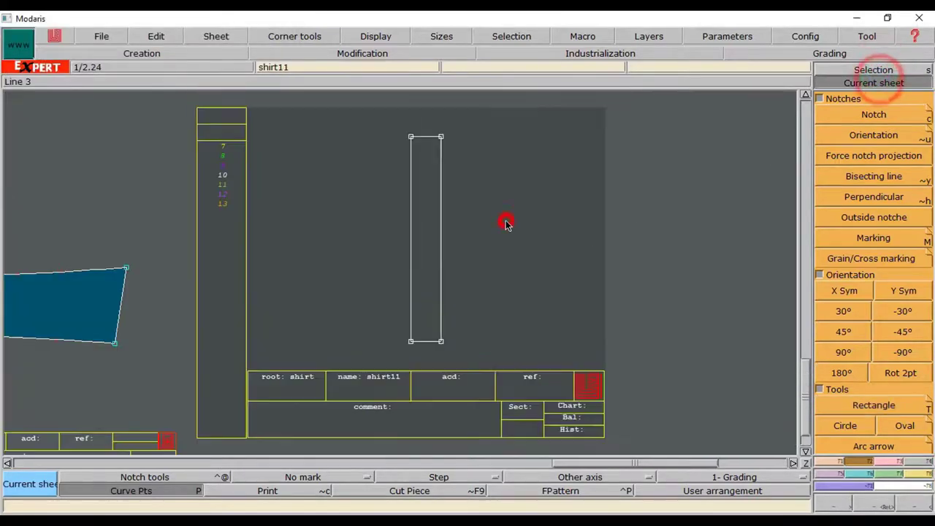
{"action": "left_click", "coordinate": [835, 461]}
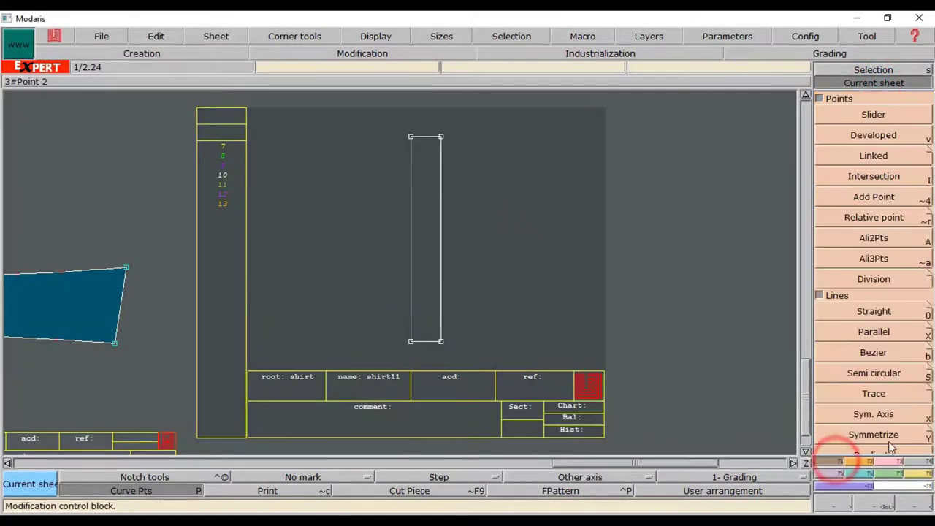
Mark the bottom edge's midpoint and place matching points on both long sides above it.
{"action": "left_click", "coordinate": [877, 278]}
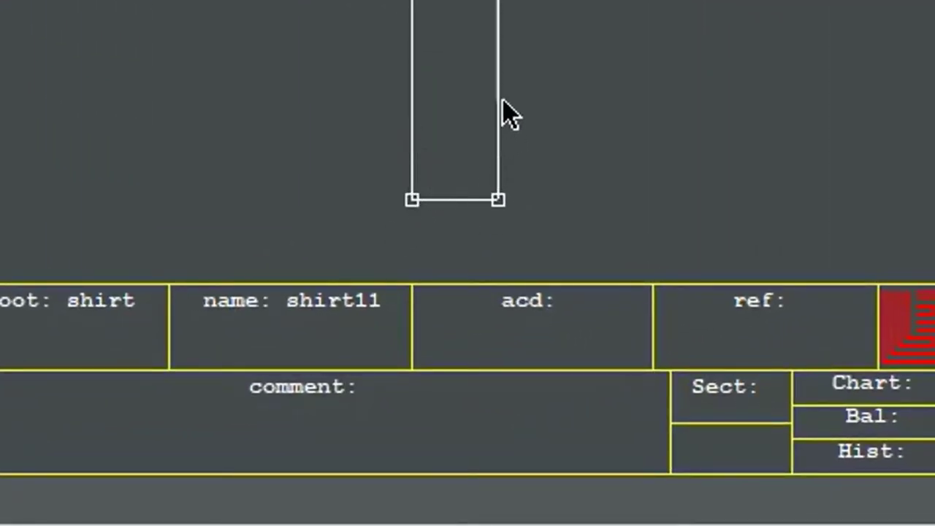
{"action": "left_click", "coordinate": [412, 199]}
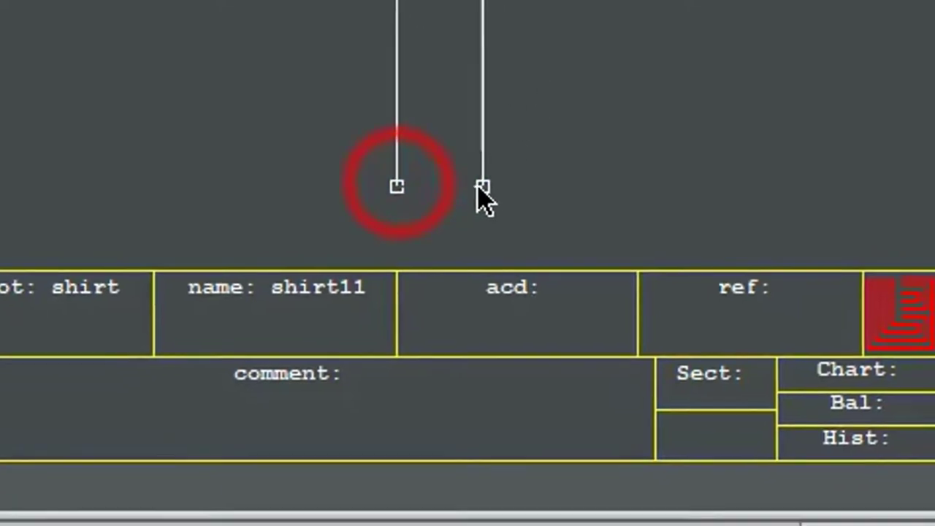
{"action": "left_click", "coordinate": [413, 127]}
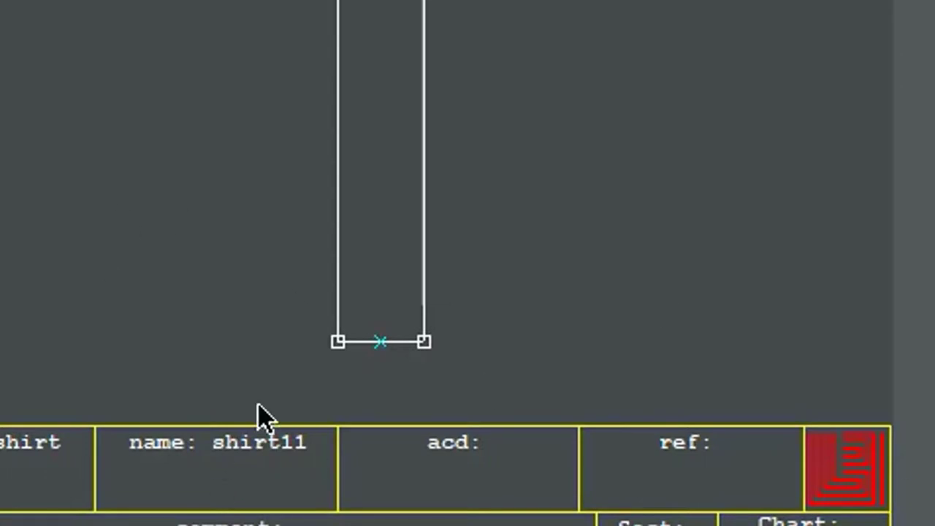
{"action": "left_click", "coordinate": [339, 339]}
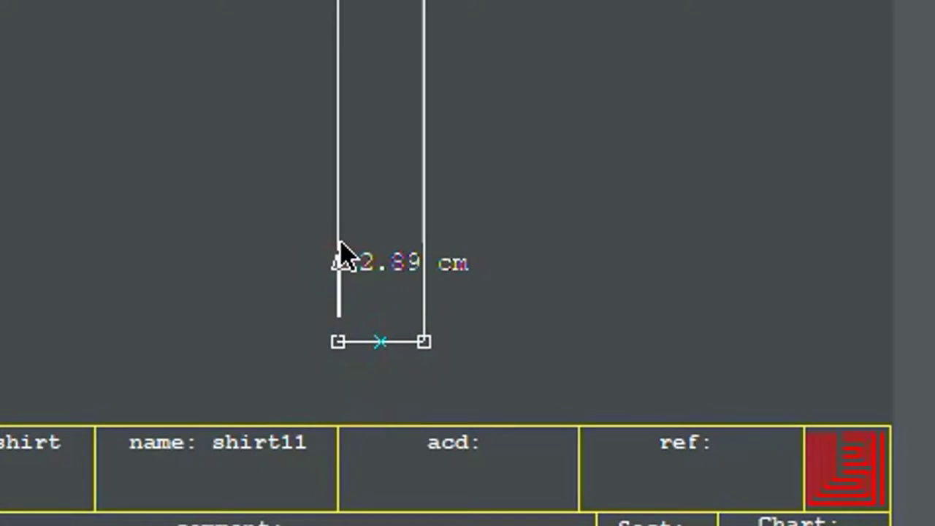
{"action": "left_click", "coordinate": [338, 279]}
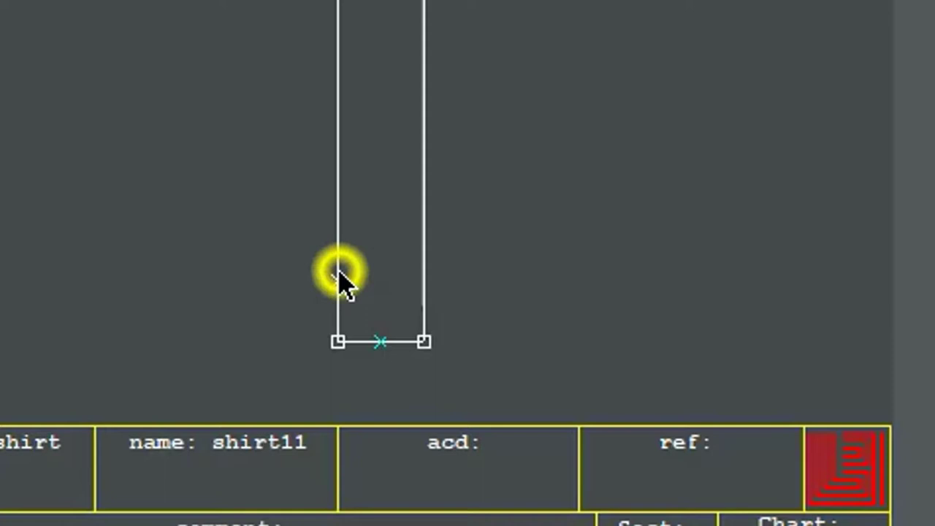
{"action": "right_click", "coordinate": [423, 342]}
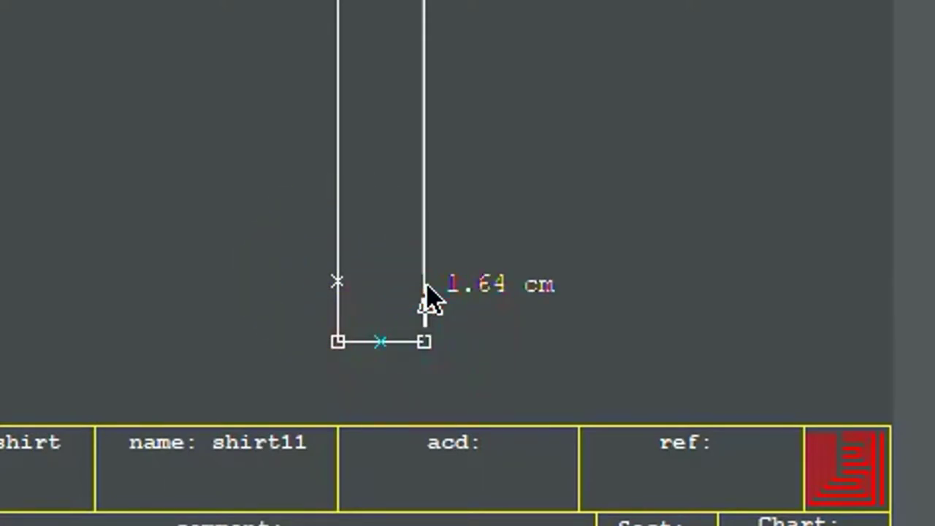
{"action": "left_click", "coordinate": [424, 282]}
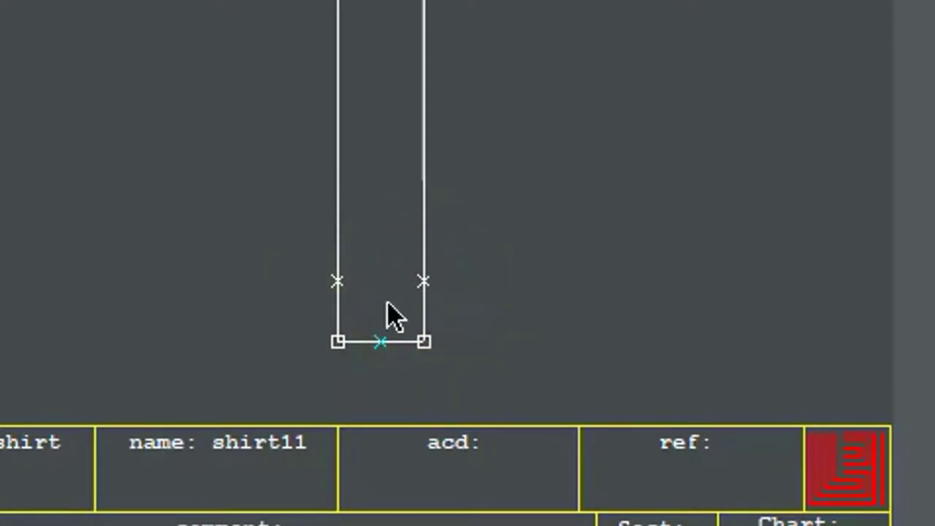
Draw straight lines from each side point to the bottom midpoint to form the point.
{"action": "right_click", "coordinate": [338, 282]}
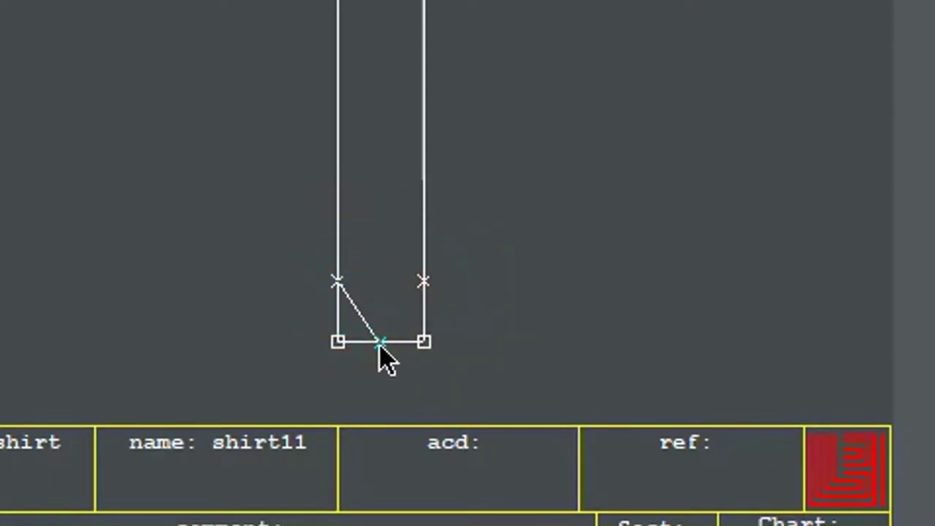
{"action": "right_click", "coordinate": [381, 341]}
{"action": "right_click", "coordinate": [424, 282]}
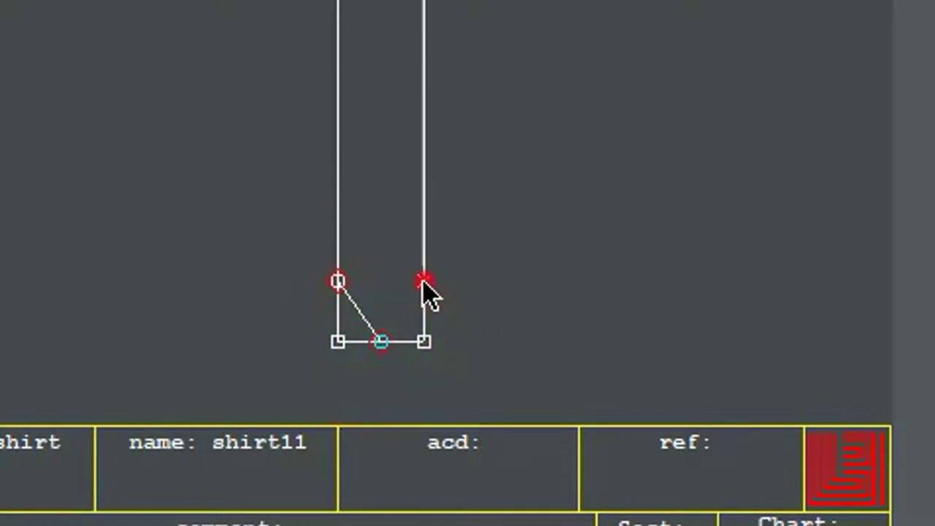
{"action": "right_click", "coordinate": [381, 342]}
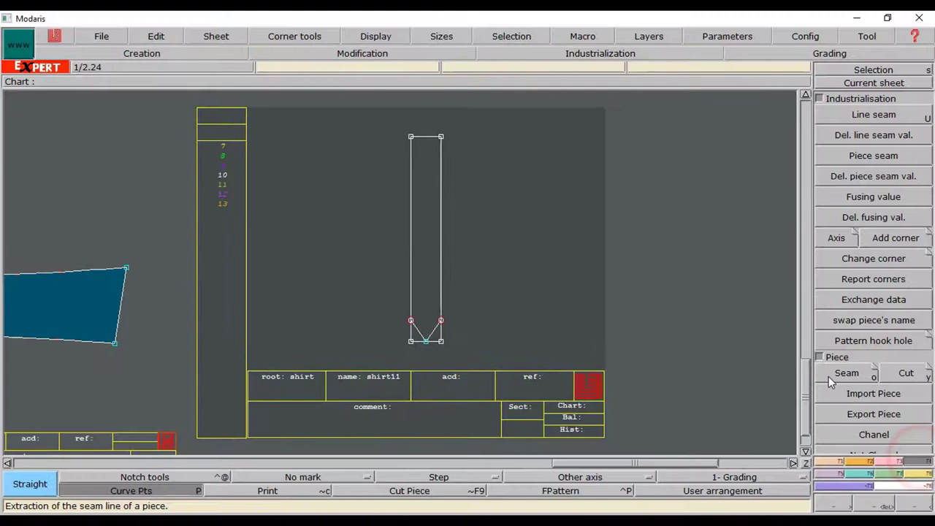
Extract the pointed strip as a finished piece with Piece > Seam.
{"action": "left_click", "coordinate": [834, 373]}
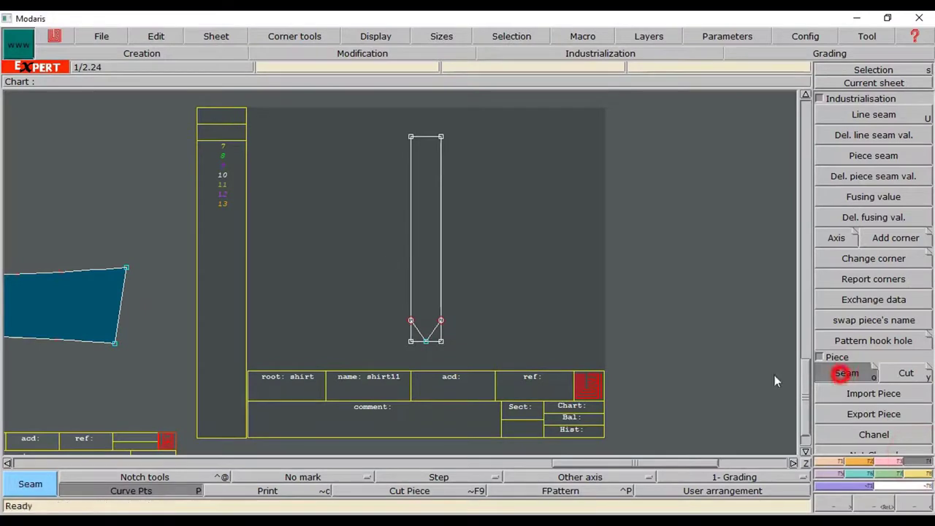
{"action": "left_click", "coordinate": [425, 259]}
{"action": "left_click", "coordinate": [428, 261]}
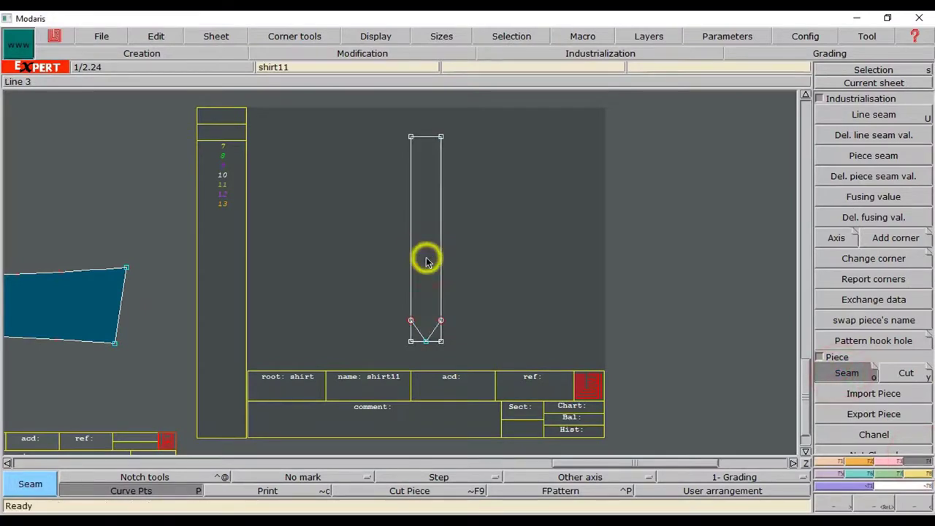
Show all sheets and bring up the Small Shirt sheet with the front panel draft.
{"action": "key", "text": "F10"}
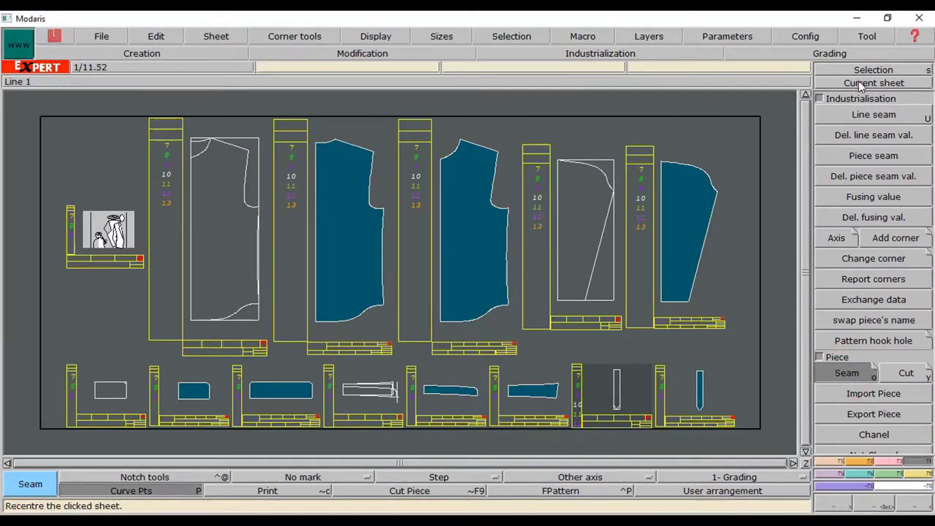
{"action": "left_click", "coordinate": [854, 80]}
{"action": "left_click", "coordinate": [703, 383]}
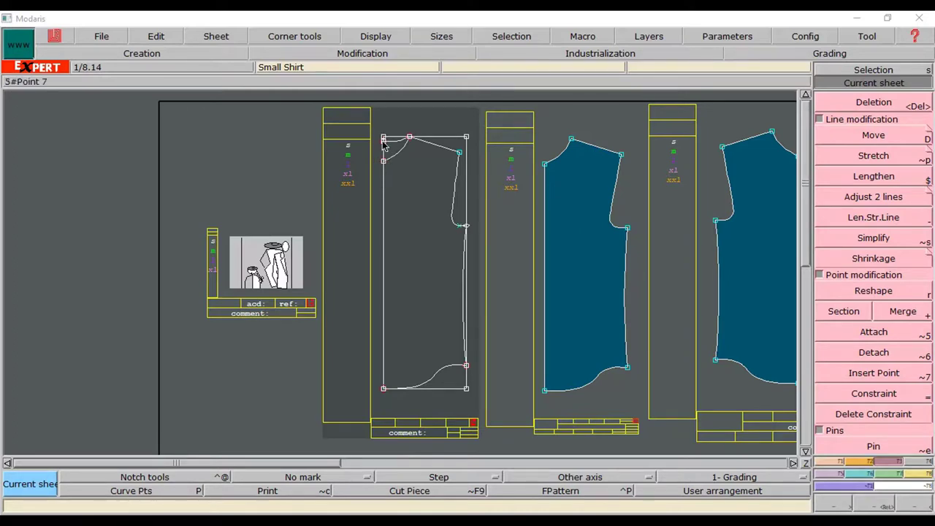
Zoom into the neckline and shoulder at the top-left of the front panel draft.
{"action": "left_click", "coordinate": [882, 508]}
{"action": "left_click", "coordinate": [356, 122]}
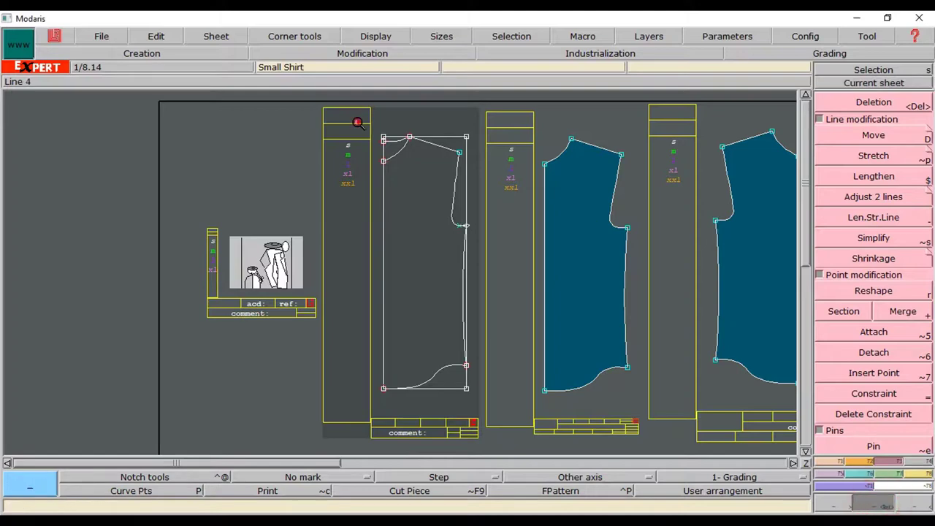
{"action": "left_click", "coordinate": [479, 210]}
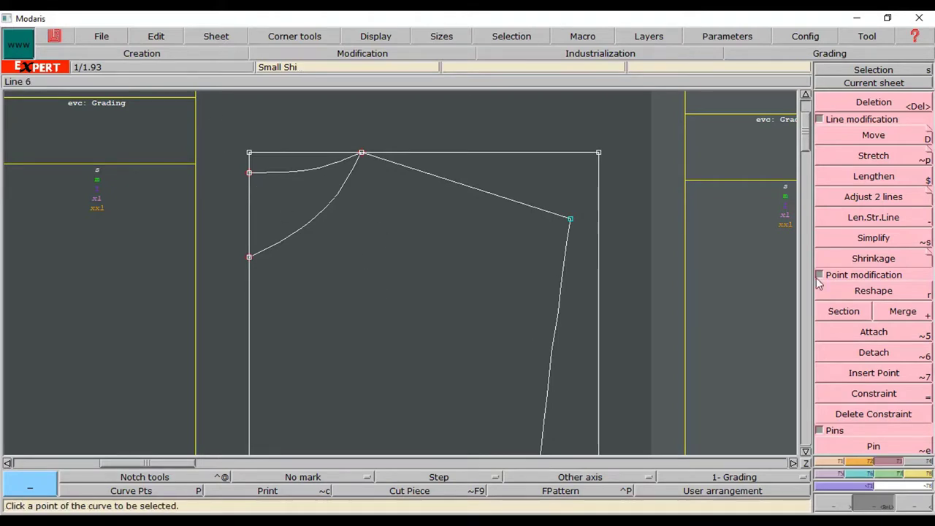
{"action": "left_click", "coordinate": [839, 464]}
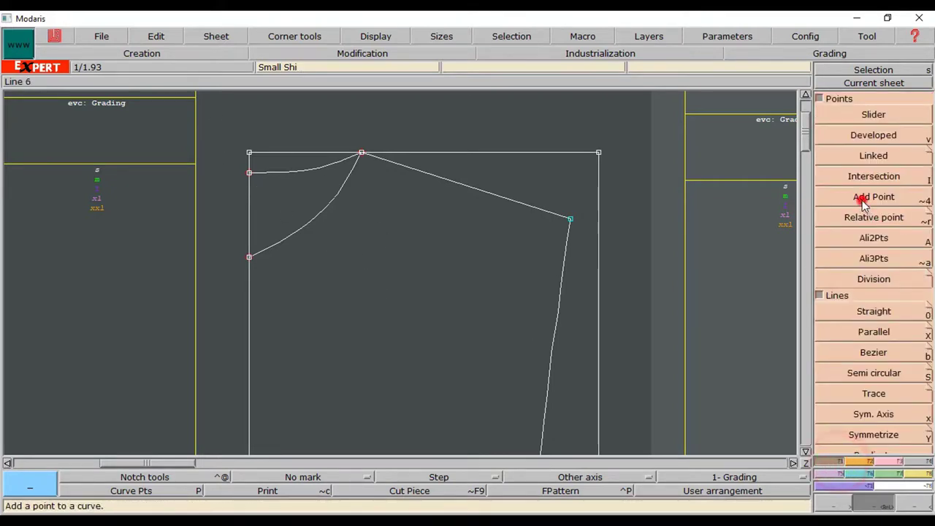
{"action": "left_click", "coordinate": [855, 198]}
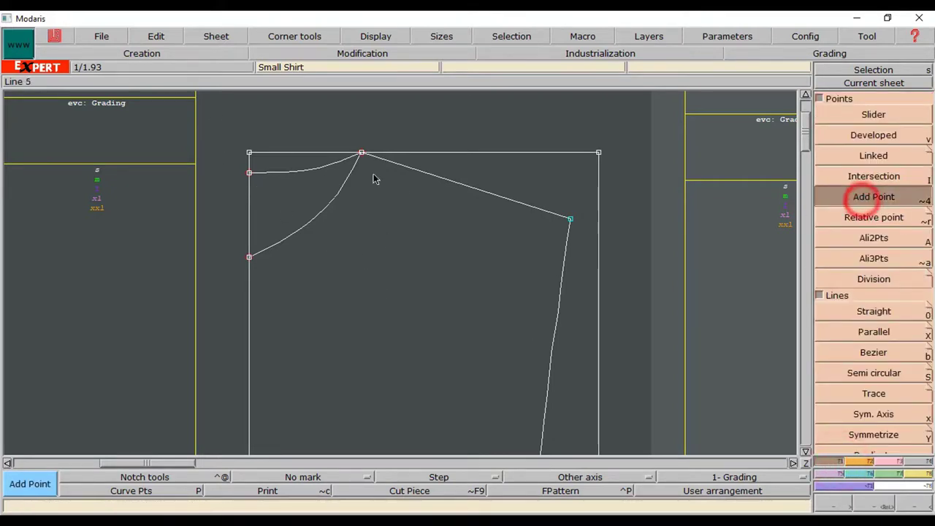
{"action": "left_click", "coordinate": [249, 153]}
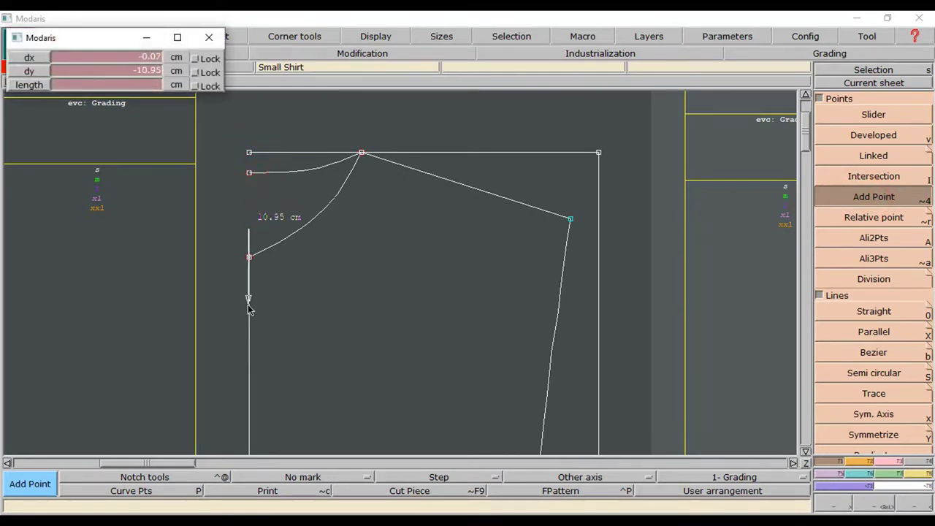
{"action": "key", "text": "BackSpace"}
{"action": "type", "text": "-11.50"}
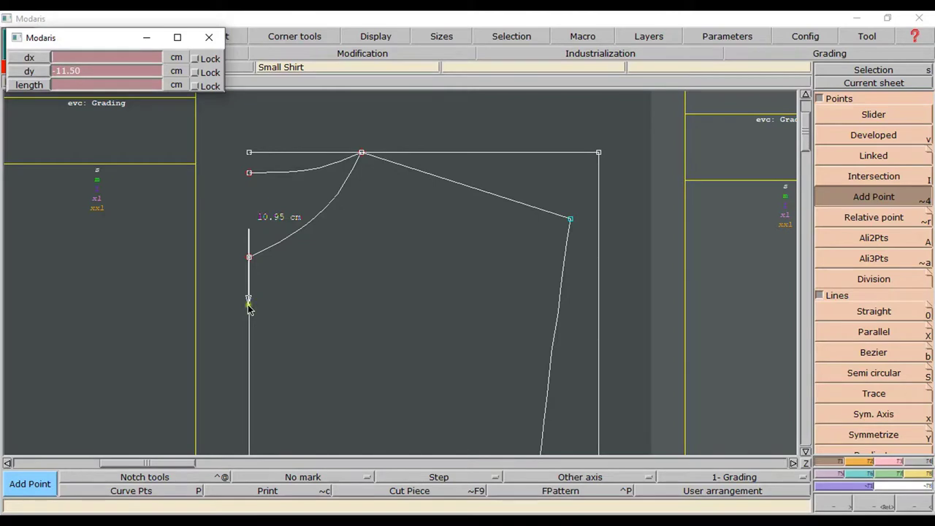
{"action": "left_click", "coordinate": [249, 307]}
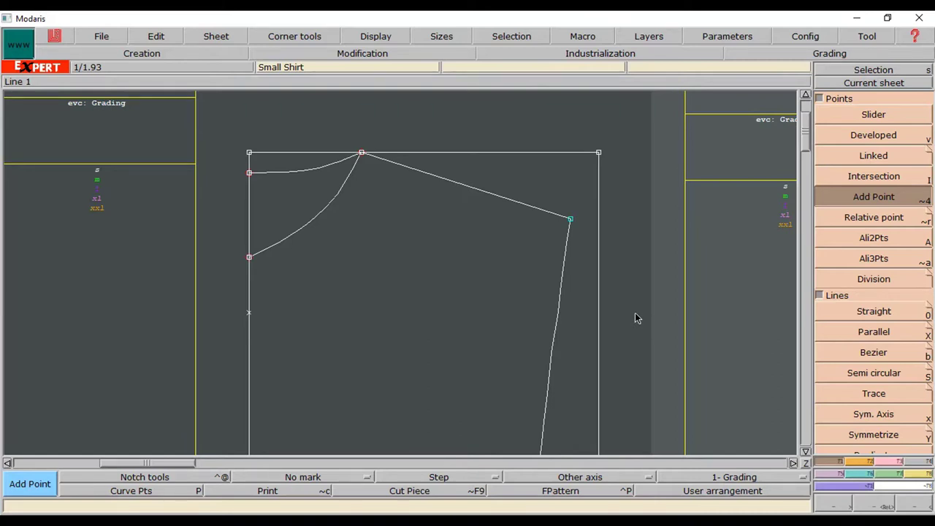
{"action": "key", "text": "ctrl+z"}
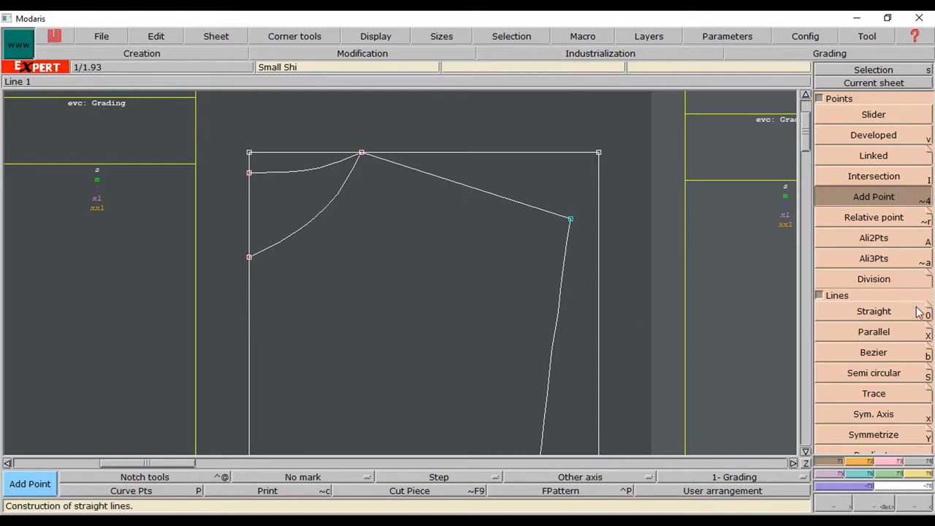
Draw a line parallel to the draft's top edge at 11.5 cm, then show all sheets.
{"action": "left_click", "coordinate": [896, 331]}
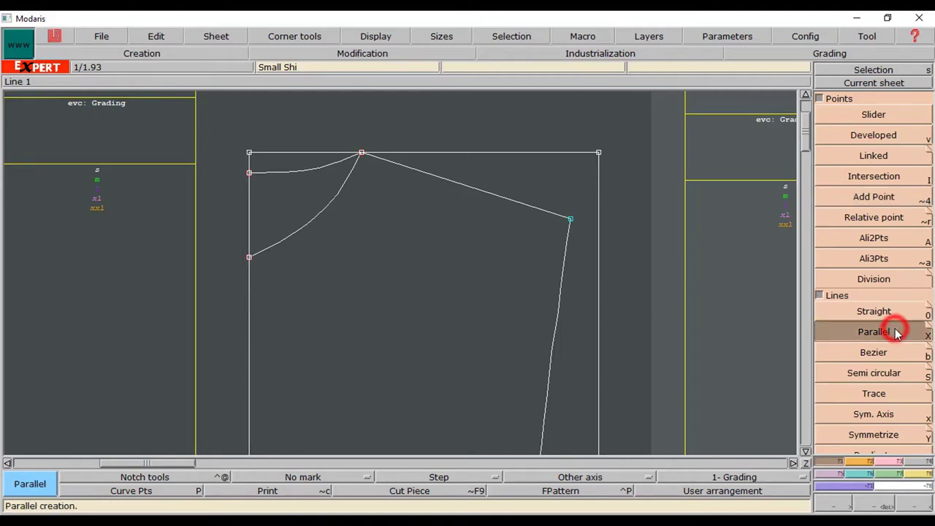
{"action": "left_click", "coordinate": [465, 152]}
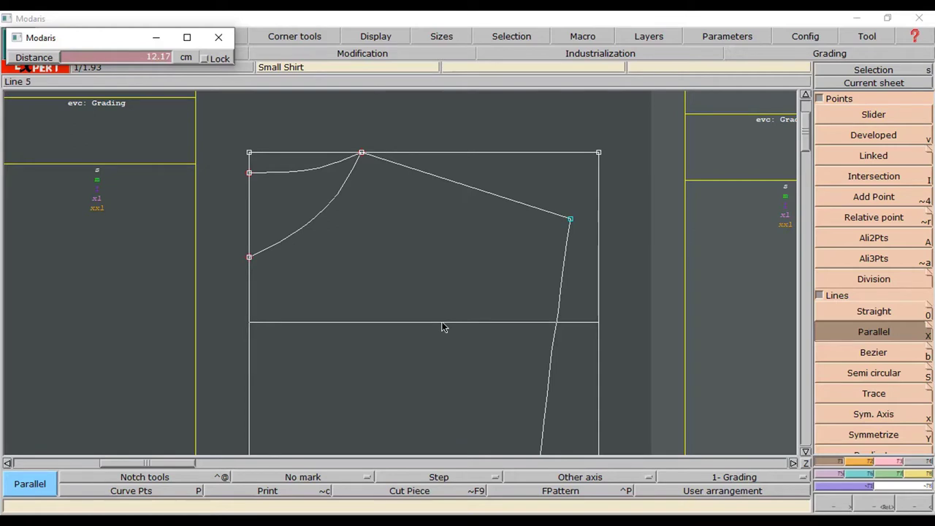
{"action": "key", "text": "BackSpace"}
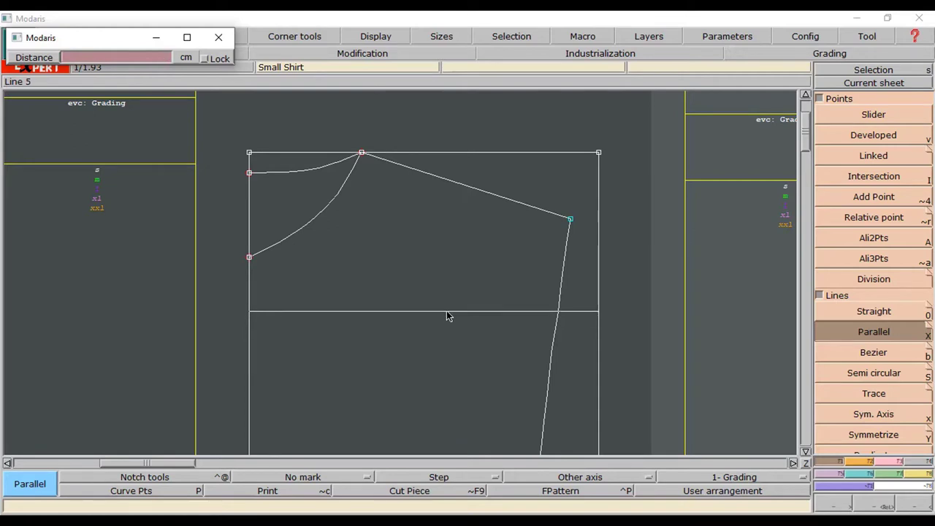
{"action": "type", "text": "11.5"}
{"action": "key", "text": "Return"}
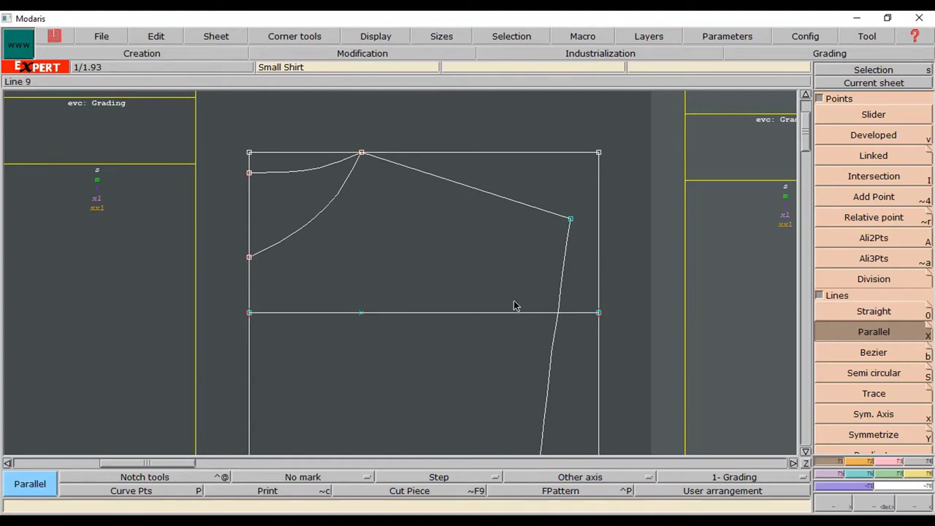
{"action": "key", "text": "ctrl+a"}
Extract the yoke area above the 11.5 cm line as its own piece.
{"action": "left_click", "coordinate": [904, 82]}
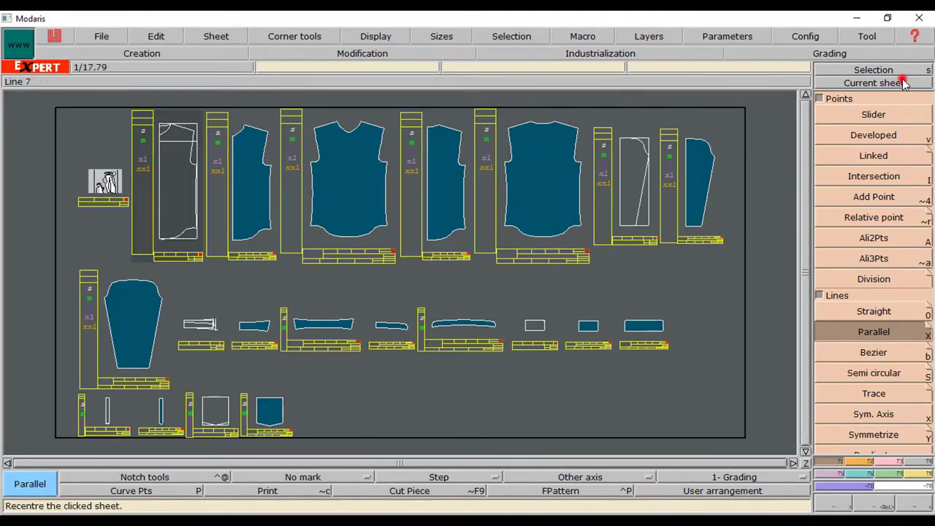
{"action": "left_click", "coordinate": [181, 161]}
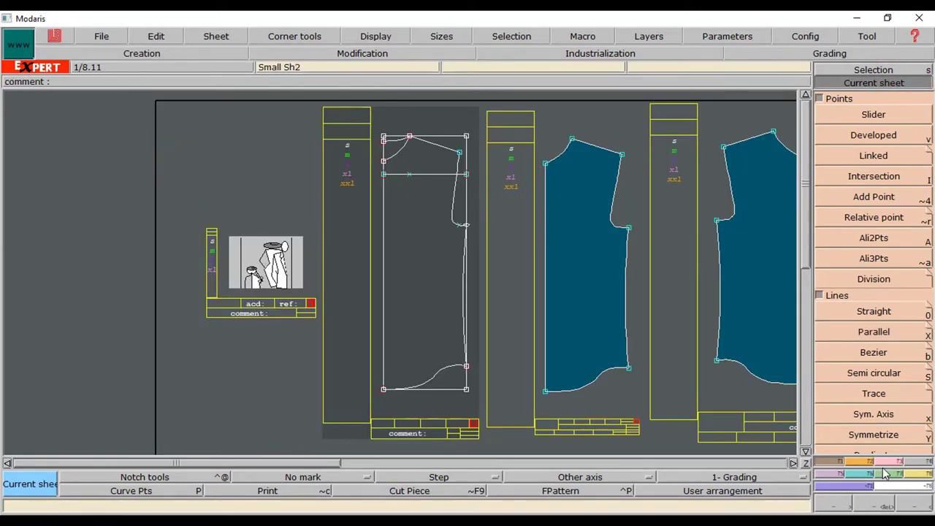
{"action": "left_click", "coordinate": [914, 461]}
{"action": "left_click", "coordinate": [848, 374]}
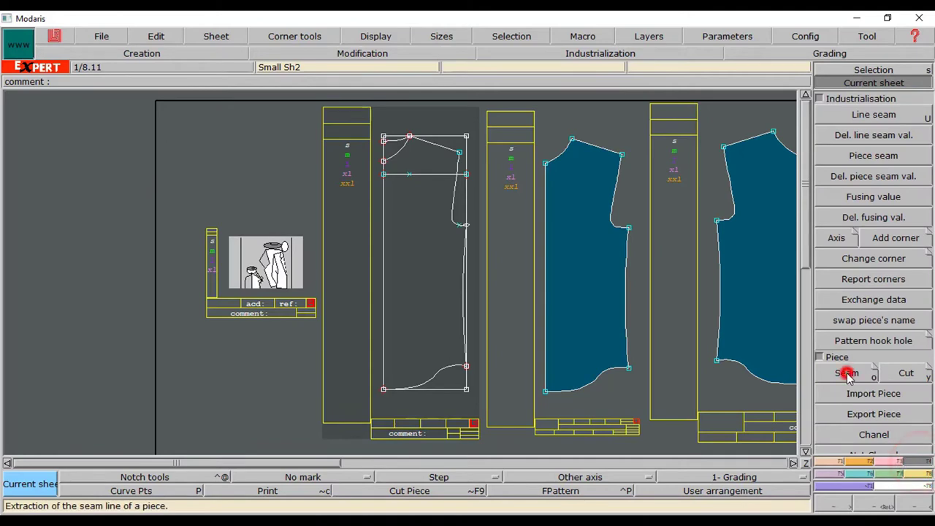
{"action": "left_click", "coordinate": [430, 162]}
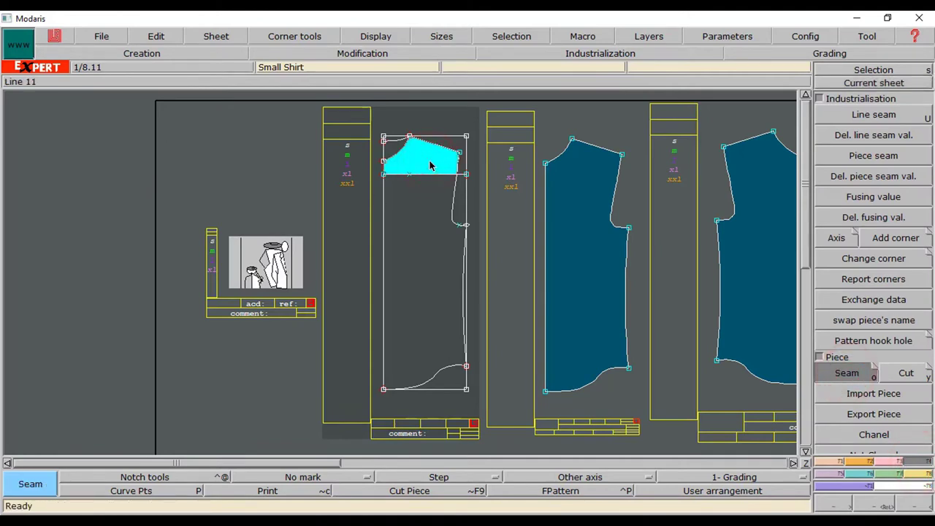
{"action": "left_click", "coordinate": [389, 149]}
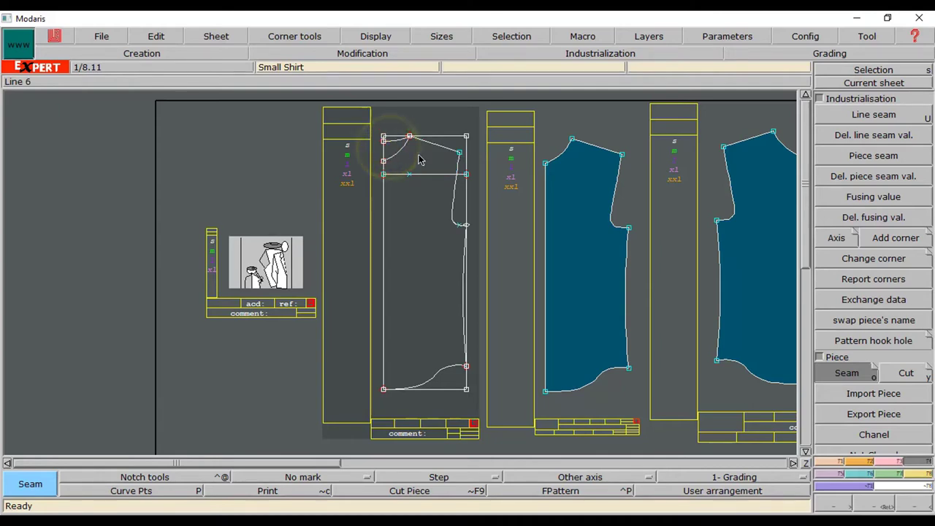
Show all sheets and bring up the new yoke piece's sheet, Small Sh5.
{"action": "key", "text": "ctrl+q"}
{"action": "left_click", "coordinate": [838, 85]}
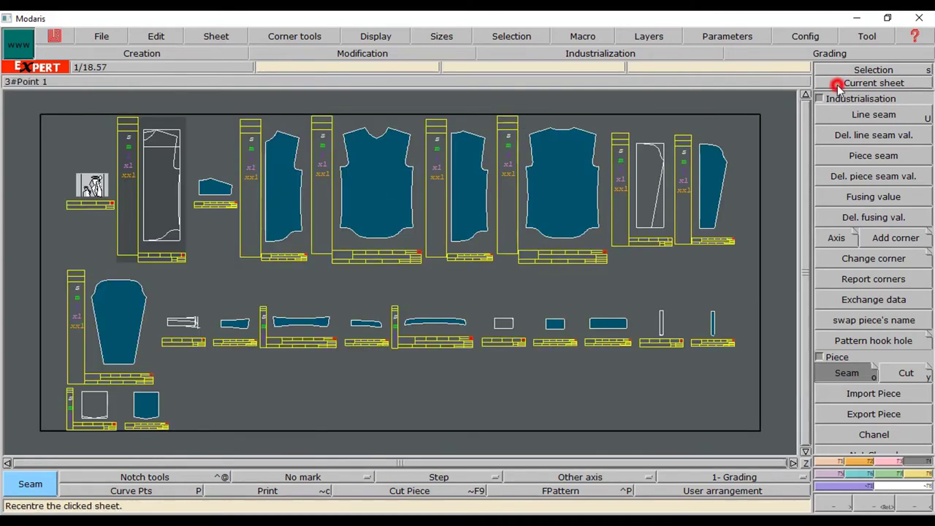
{"action": "left_click", "coordinate": [218, 186]}
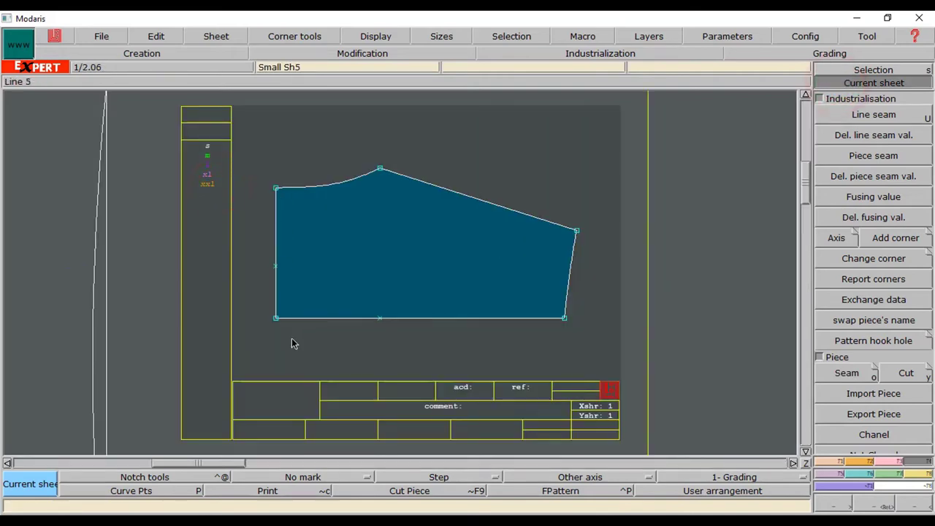